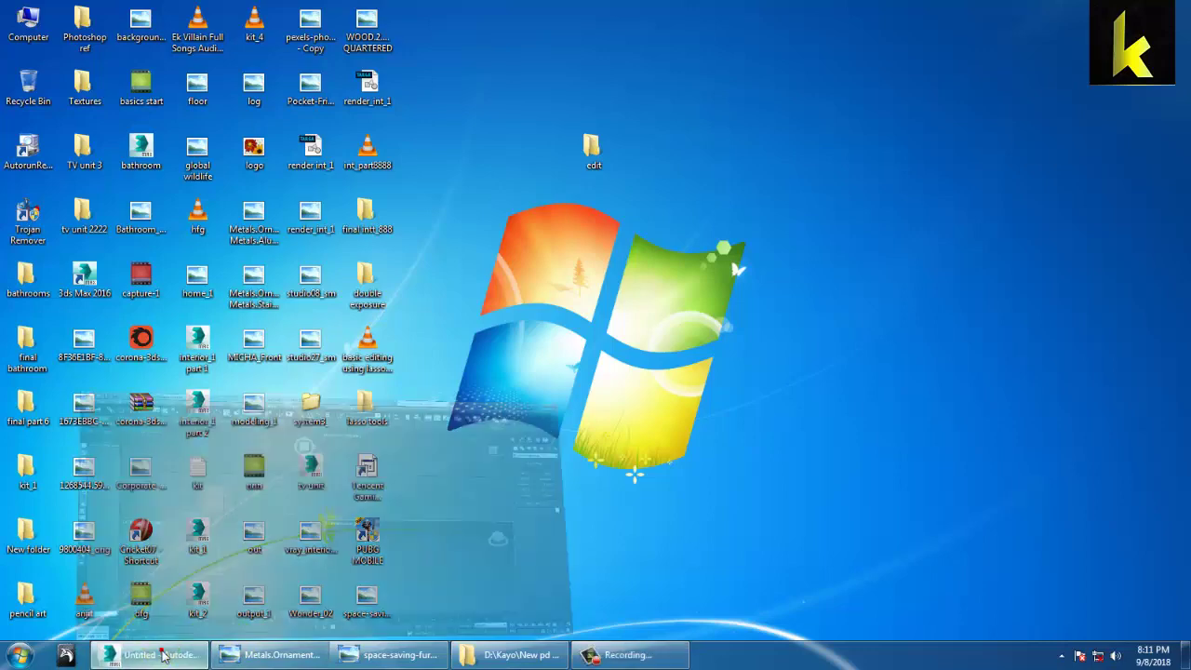
right_click(401, 191)
right_click(789, 482)
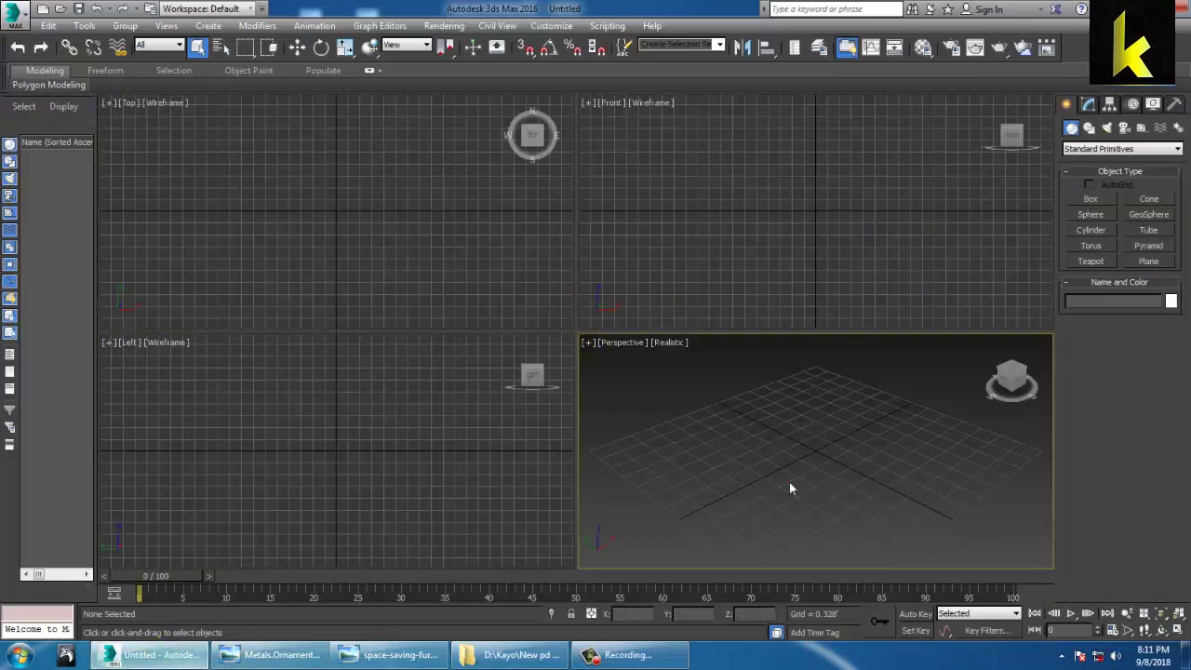
right_click(416, 279)
right_click(769, 469)
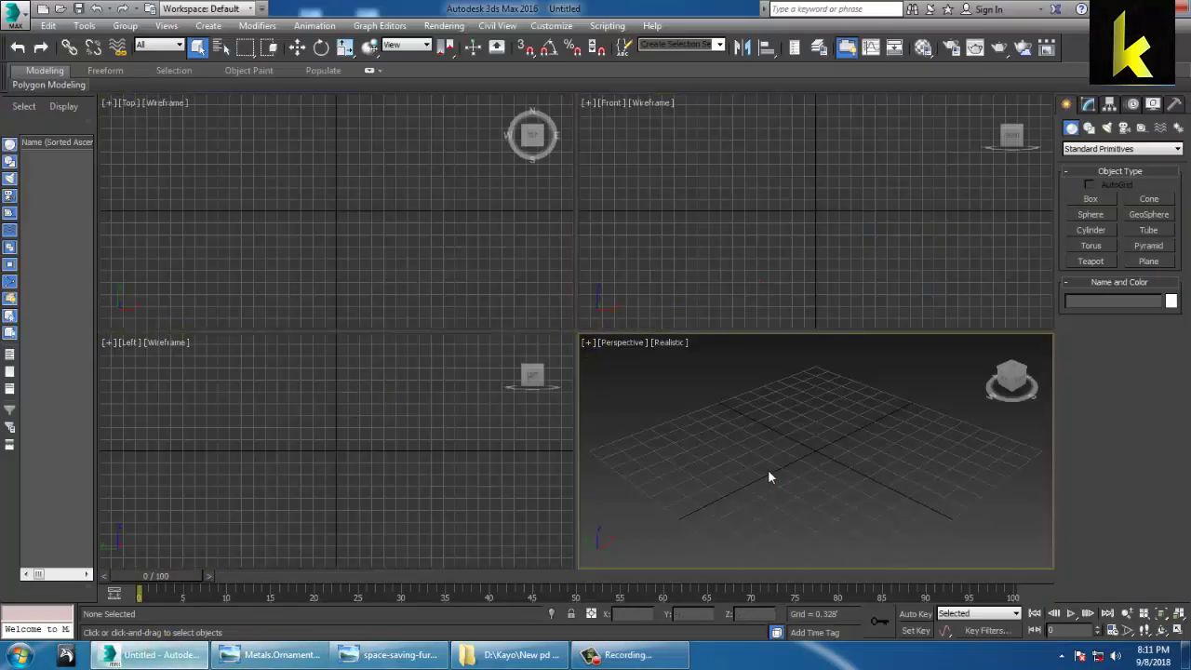
- View the image file space-saving-furniture-design from the Desktop as a reference and place its enlarged window over the unused viewports
click(445, 26)
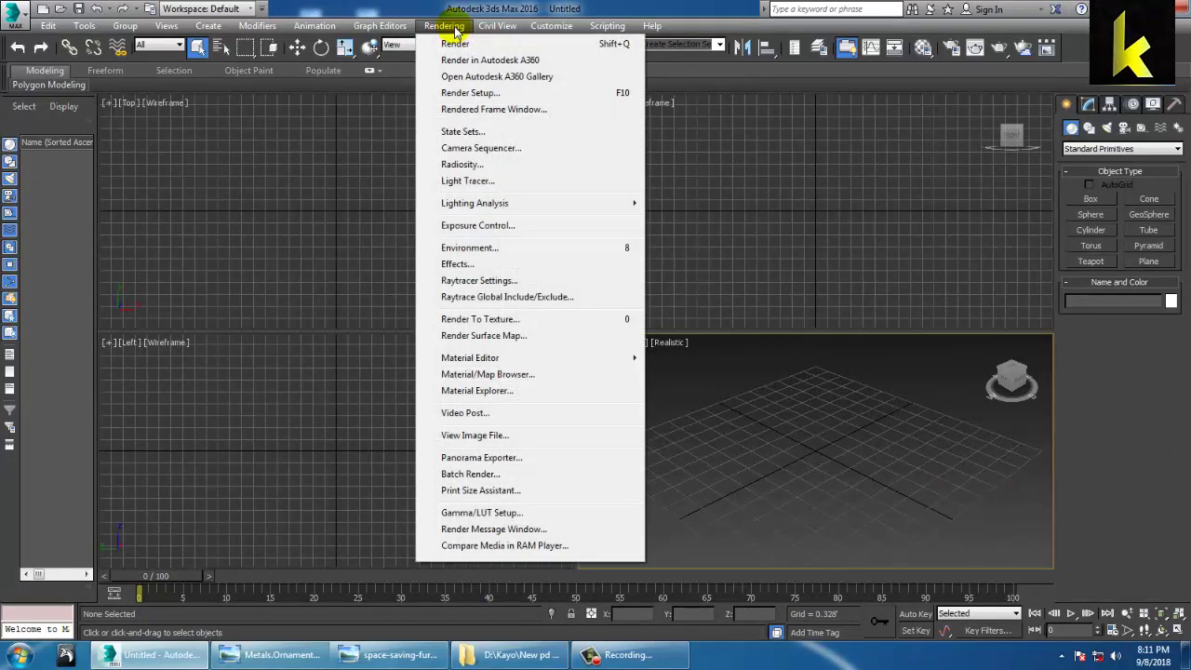
click(494, 436)
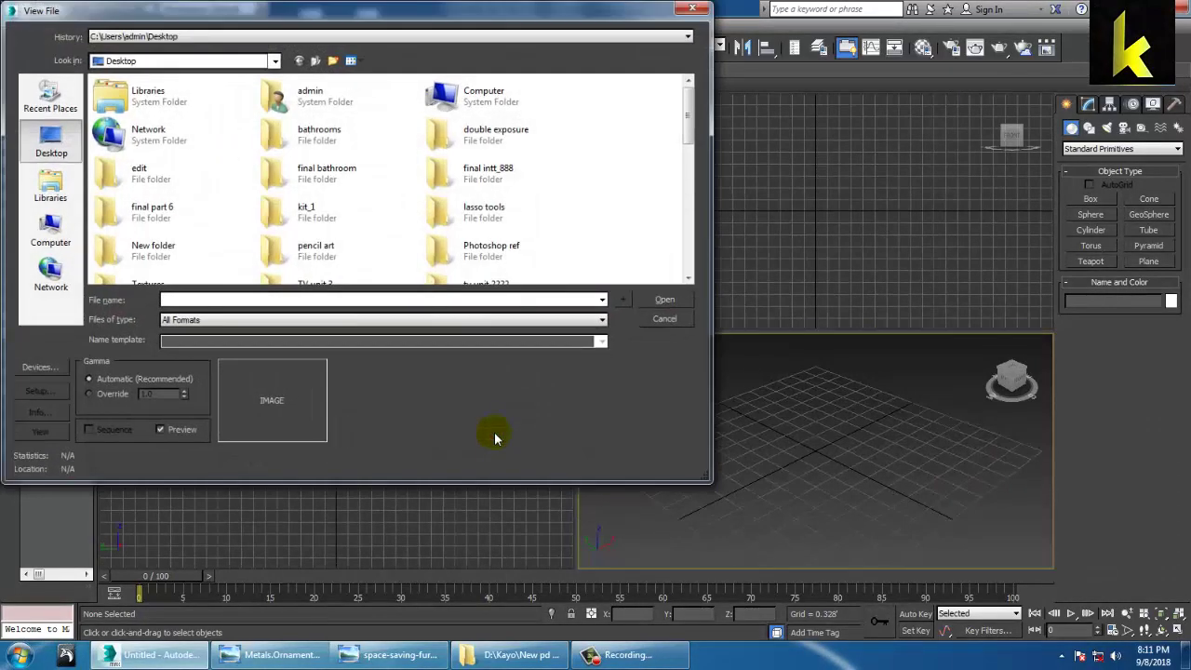
click(326, 169)
key(s)
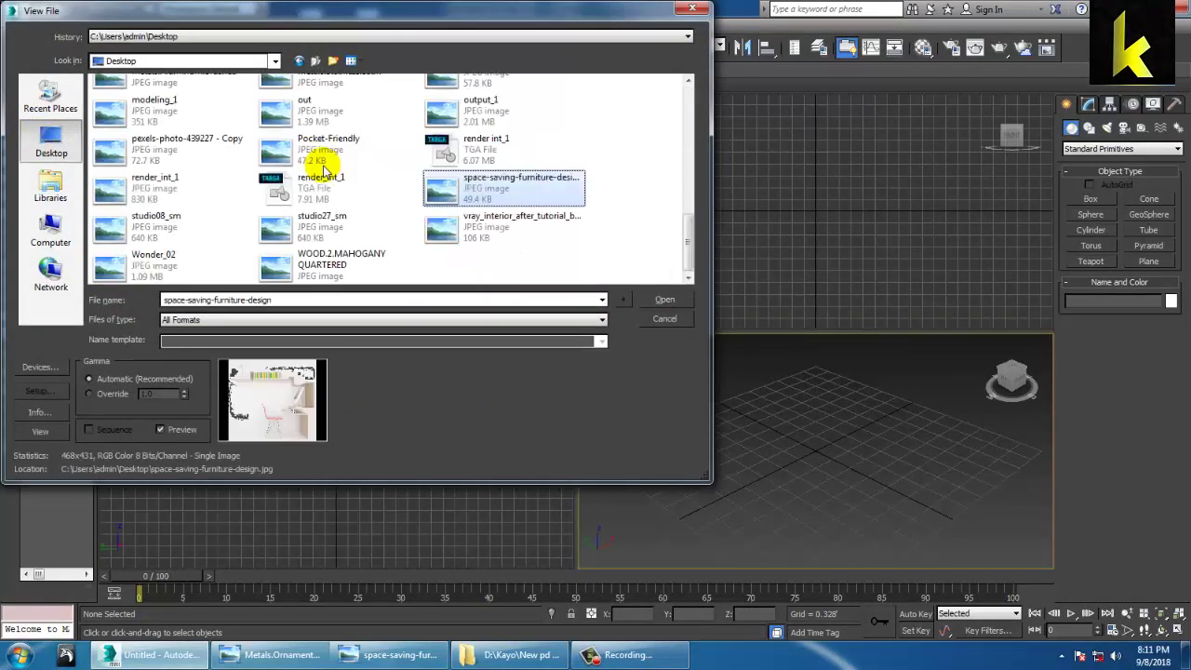
click(528, 193)
double_click(528, 197)
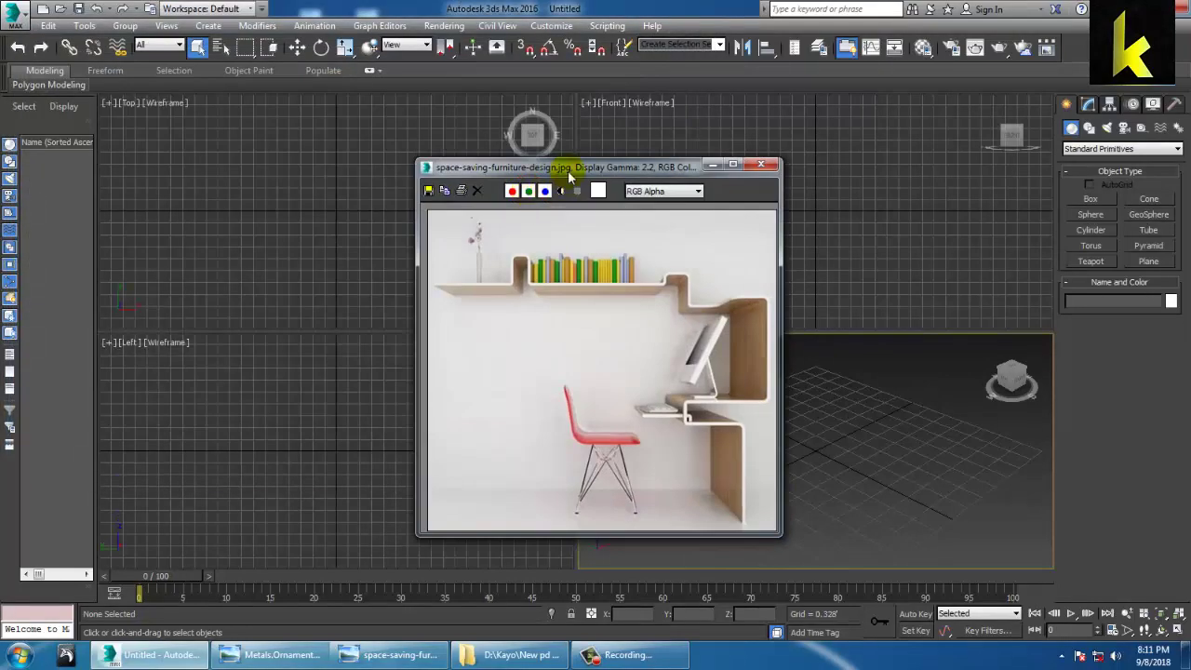
drag(560, 164, 216, 116)
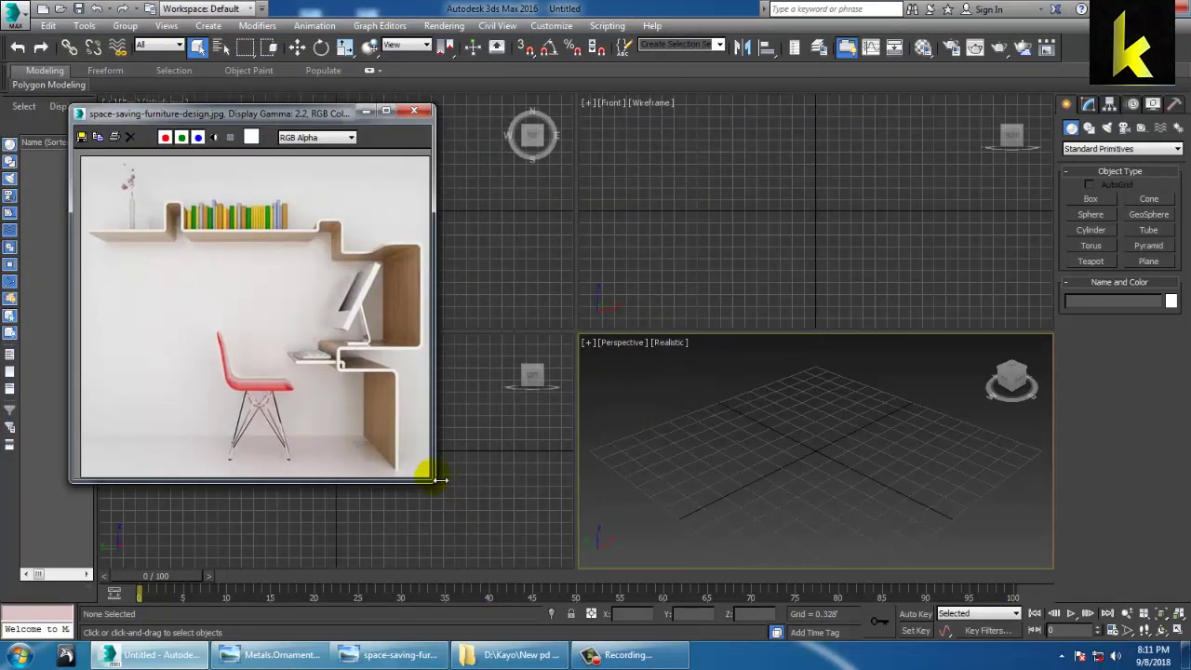
drag(436, 484, 503, 540)
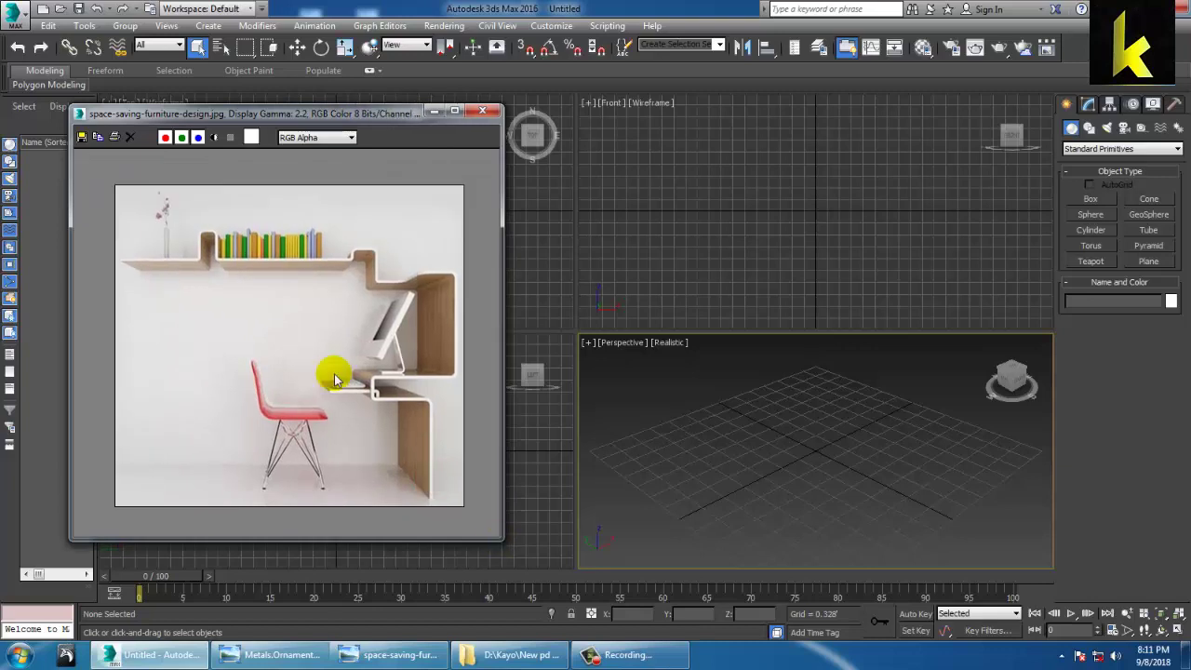
- Create a large ground plane around the grid in the maximized Perspective view
click(729, 442)
key(alt+w)
alt+middle_drag(732, 404, 661, 400)
middle_drag(661, 400, 772, 377)
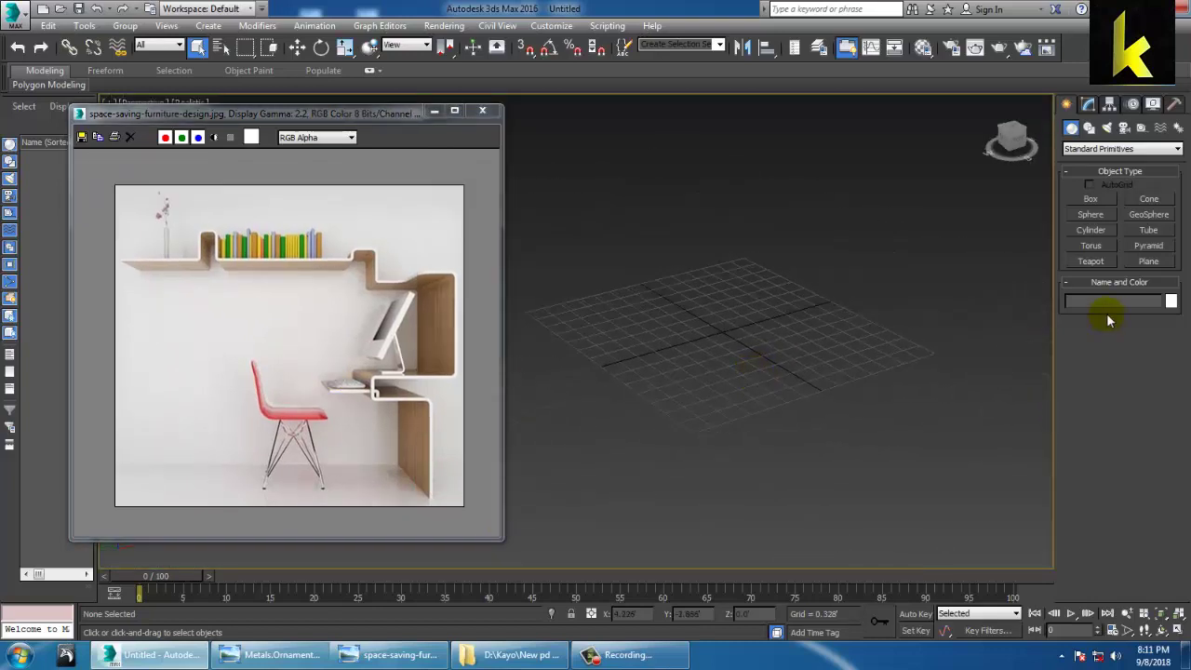
click(1148, 261)
mouse_move(758, 210)
mouse_down()
mouse_move(642, 566)
mouse_move(652, 596)
mouse_up()
- Set the ground plane's object color to light grey
click(1172, 302)
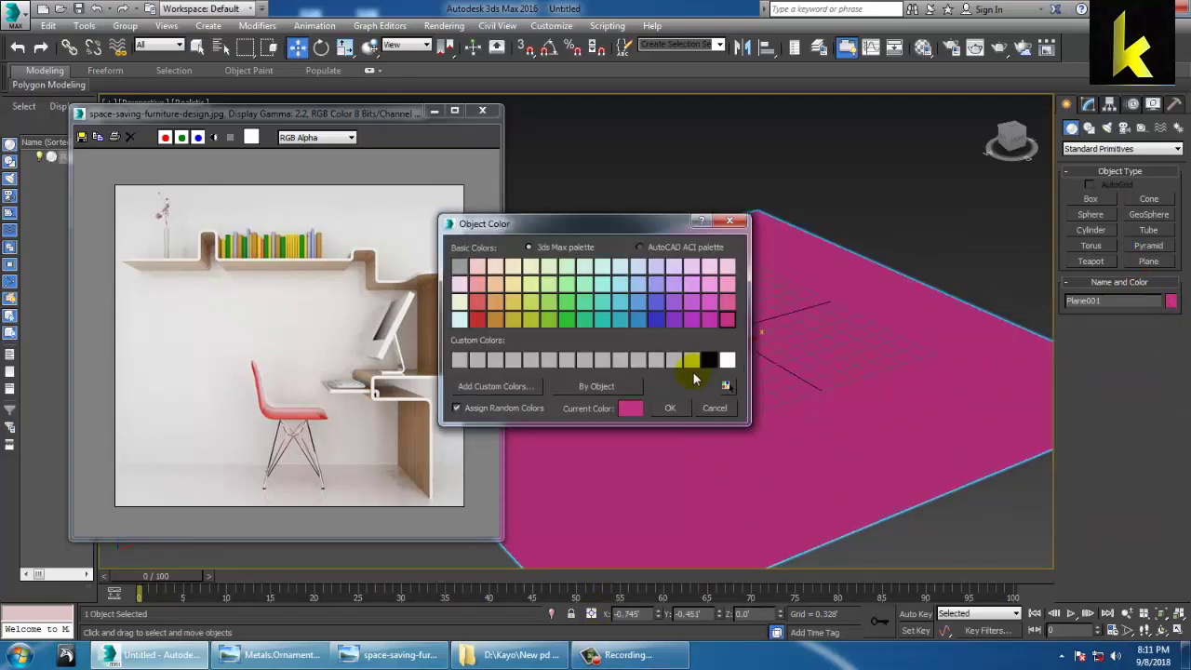
click(696, 361)
click(670, 408)
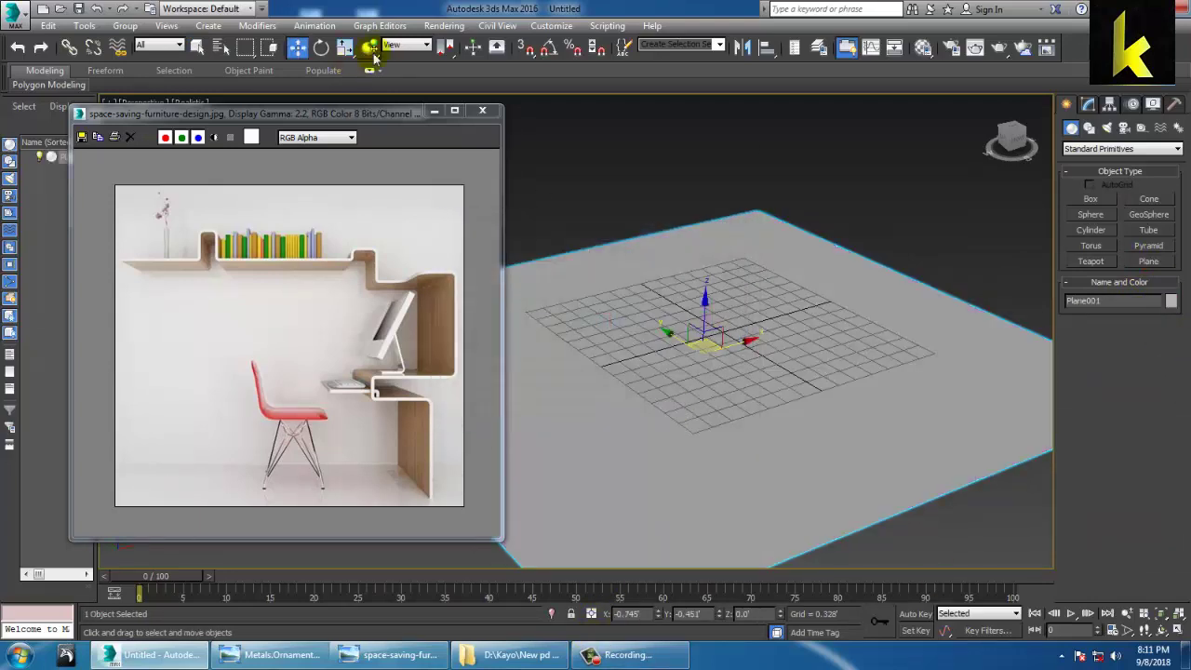
- In the Top view, create a thin wall box about 9.84' wide and 0.21' long along the plane's back edge, raised upright
drag(364, 114, 674, 318)
click(367, 131)
key(alt+w)
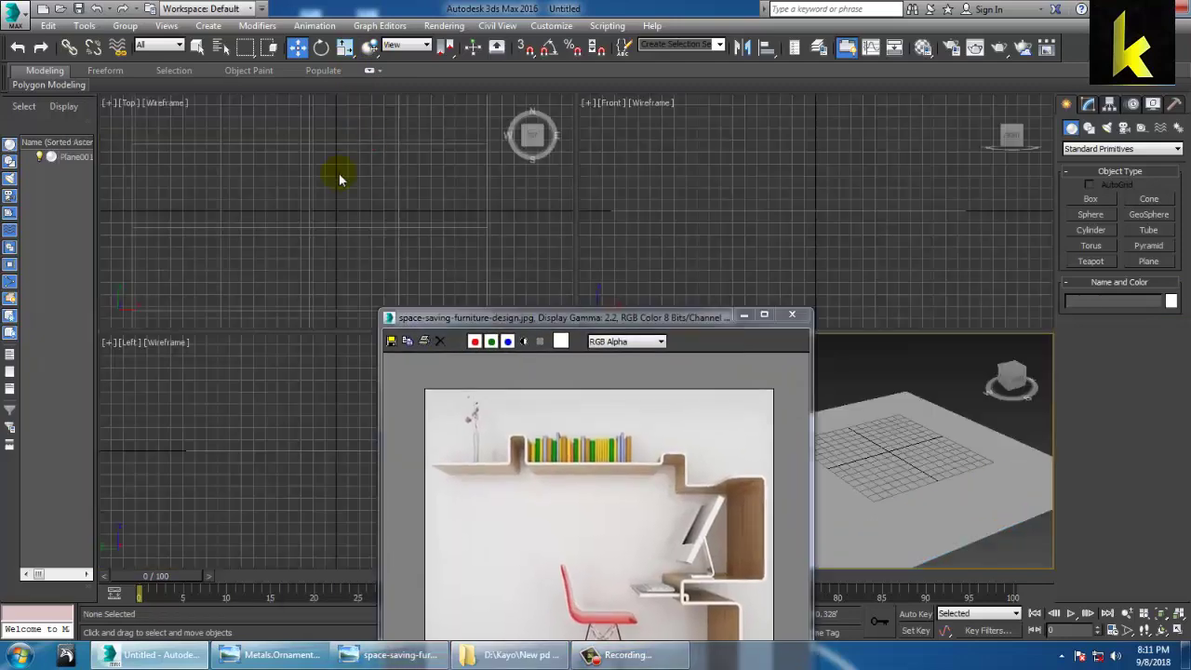
click(357, 179)
key(alt+w)
scroll(375, 189, down, 4)
drag(524, 325, 723, 151)
click(1090, 198)
middle_drag(472, 220, 394, 313)
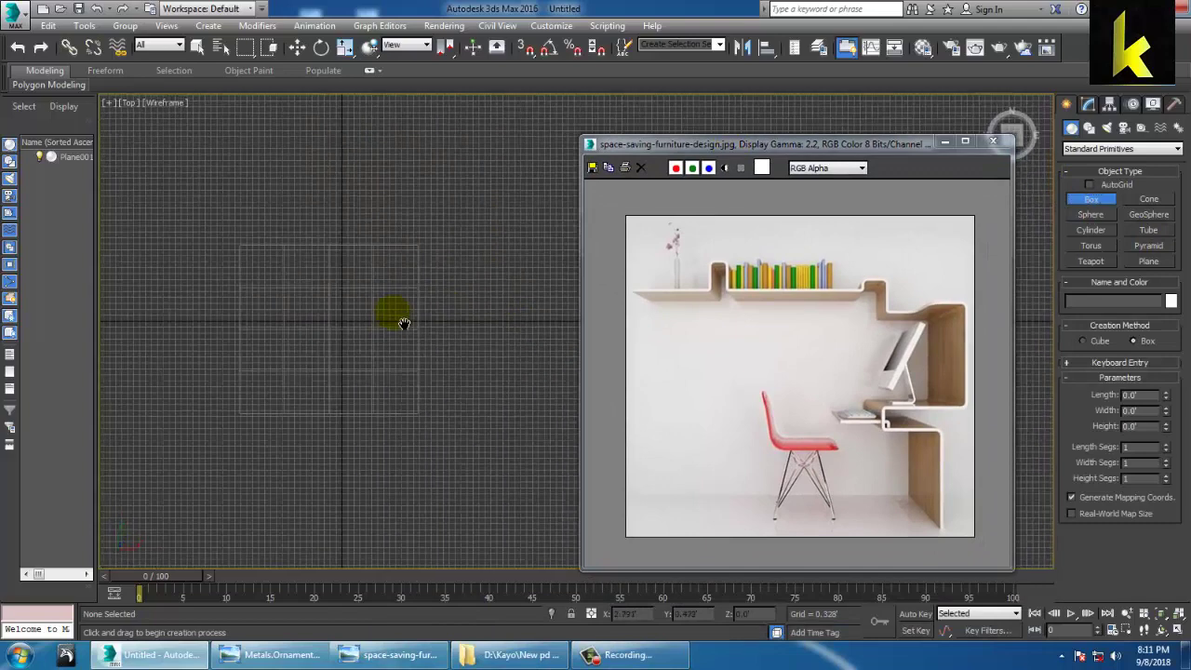
drag(250, 258, 429, 260)
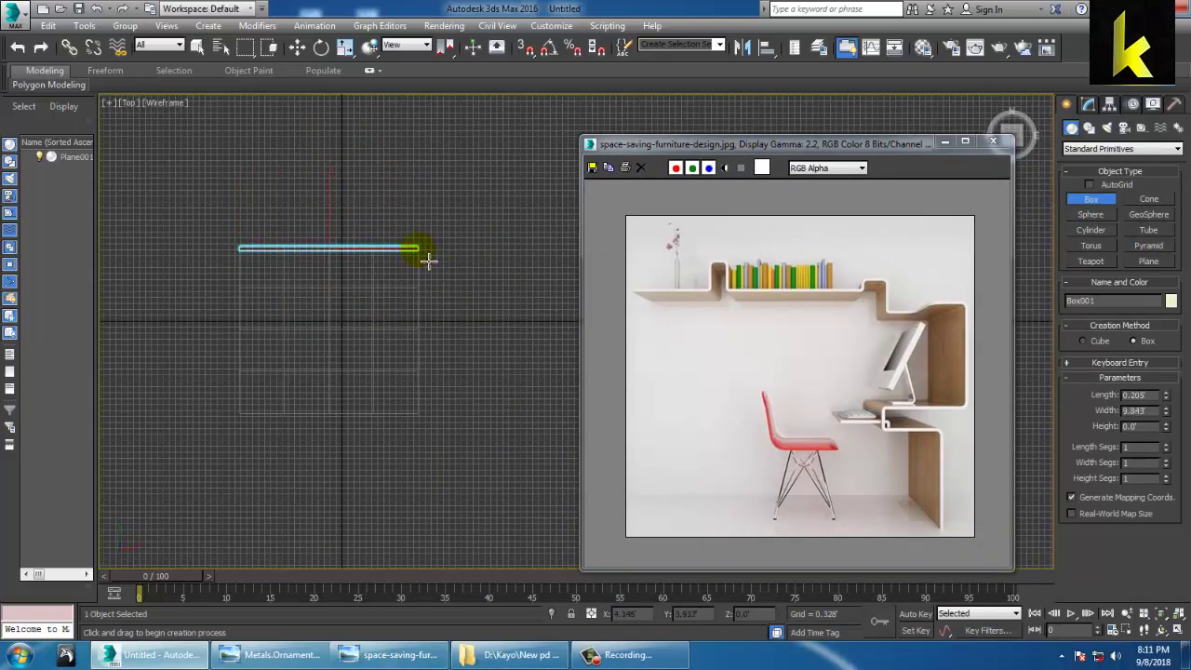
click(395, 160)
key(w)
- Show the wall in the maximized Perspective view with the reference image window placed beside it
key(alt+w)
drag(764, 144, 169, 177)
middle_click(800, 379)
key(alt+w)
middle_drag(803, 372, 783, 309)
middle_drag(784, 309, 921, 312)
click(1122, 149)
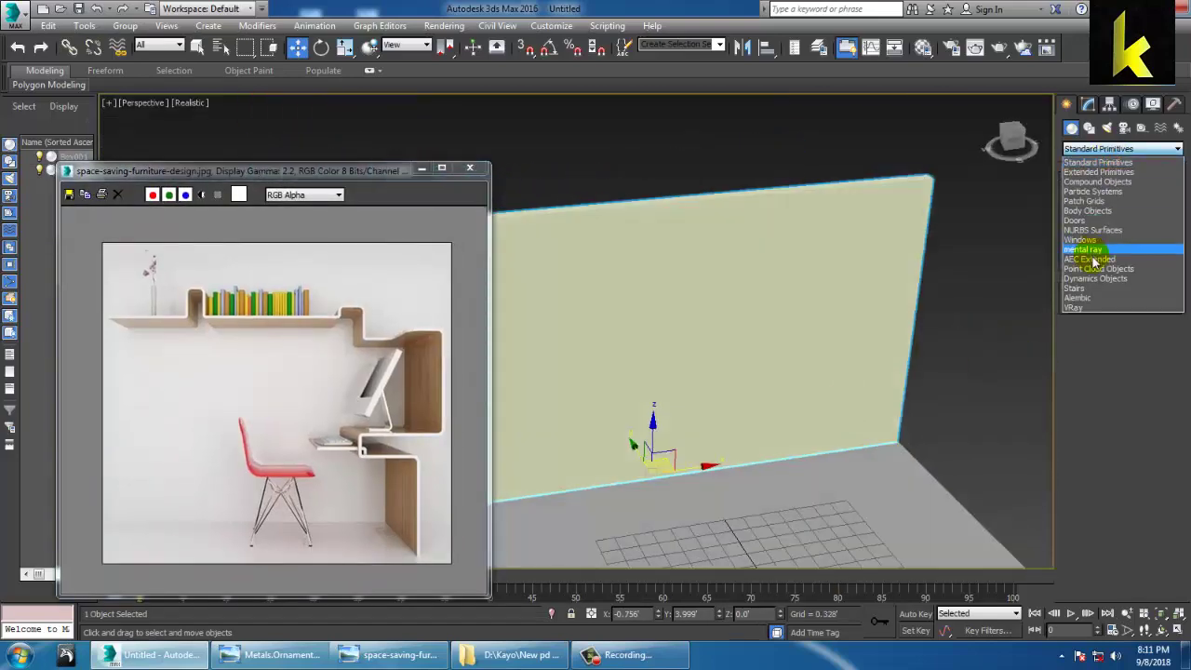
click(1093, 260)
click(875, 143)
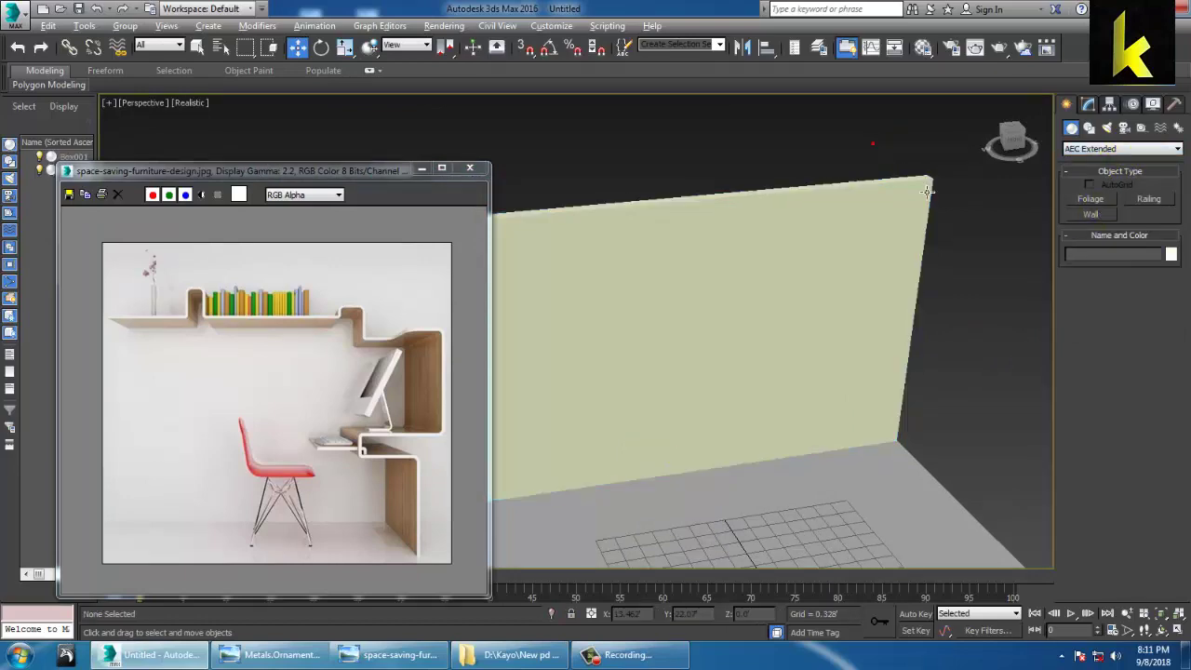
- In the Front view, start a Line spline across the upper wall, tracing the first shelf run and its tall narrow notch
alt+middle_drag(755, 349, 804, 354)
key(alt+w)
click(802, 261)
key(alt+w)
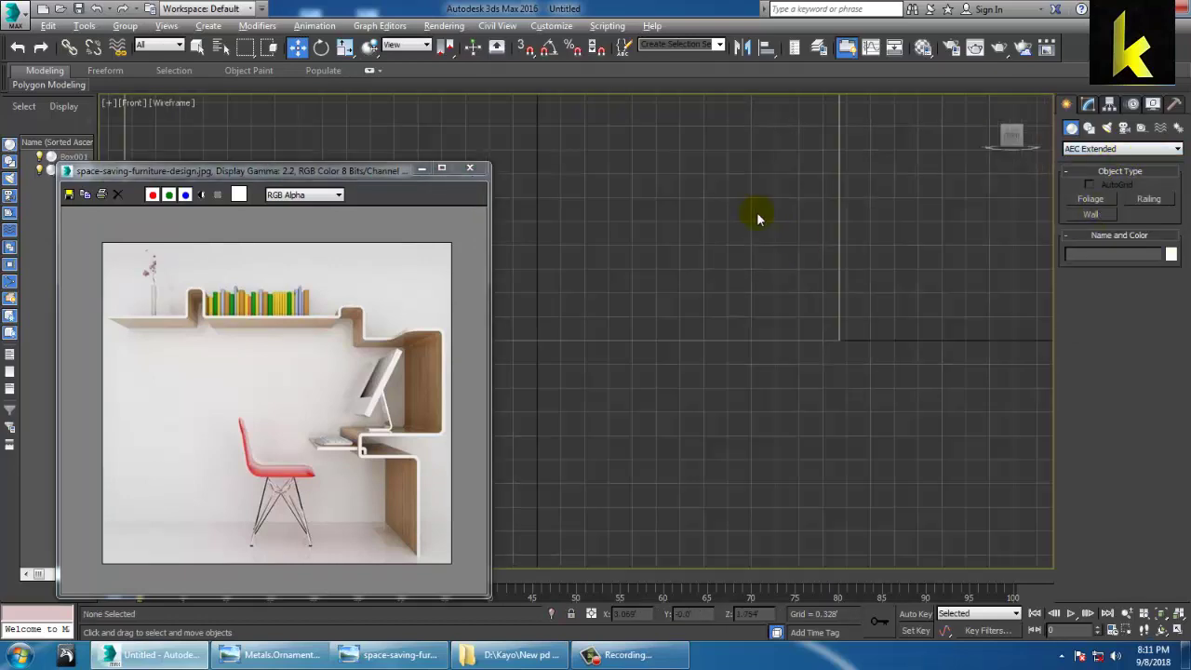
scroll(756, 211, down, 2)
middle_drag(757, 211, 864, 346)
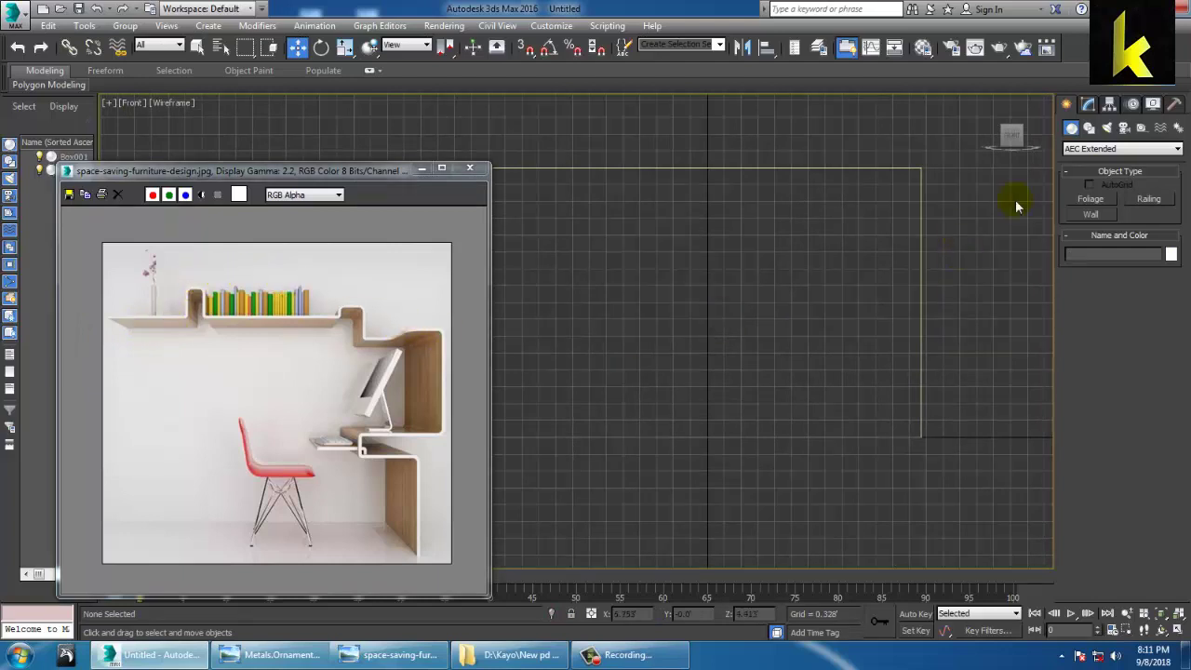
click(1090, 128)
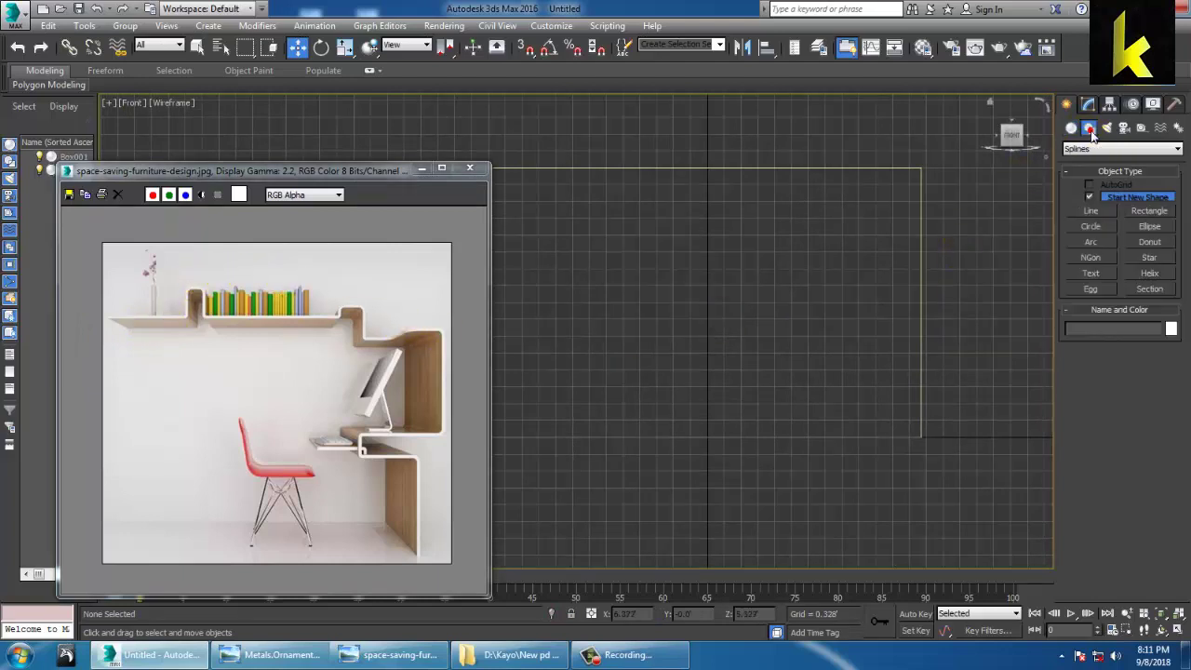
click(1091, 211)
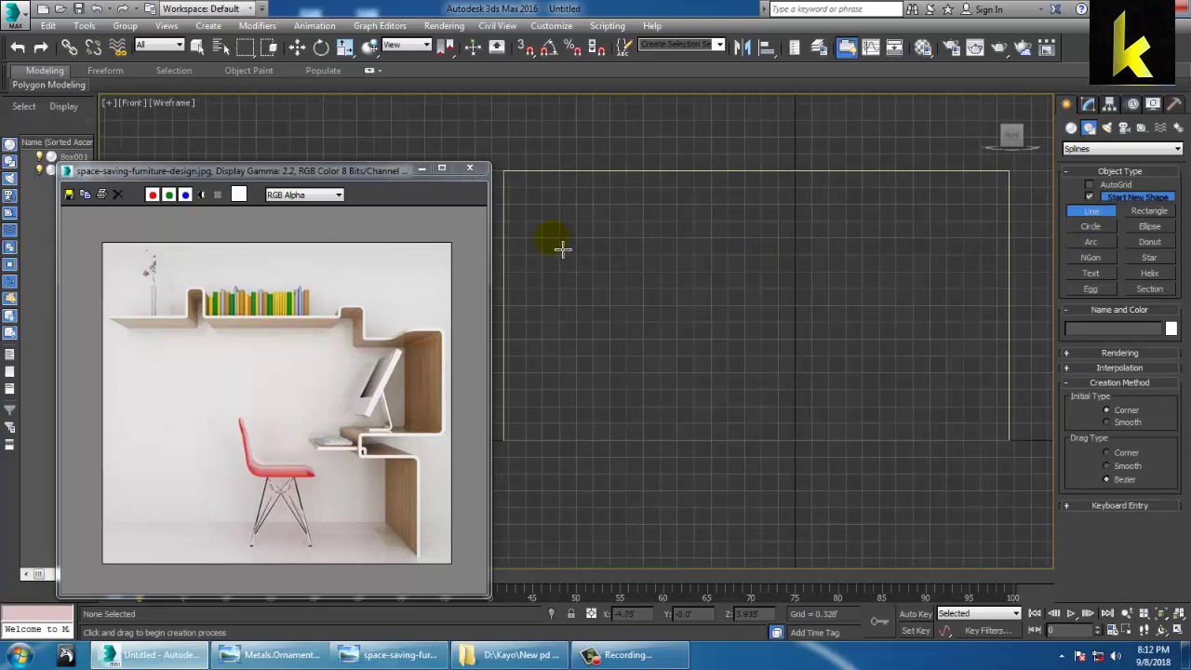
click(534, 244)
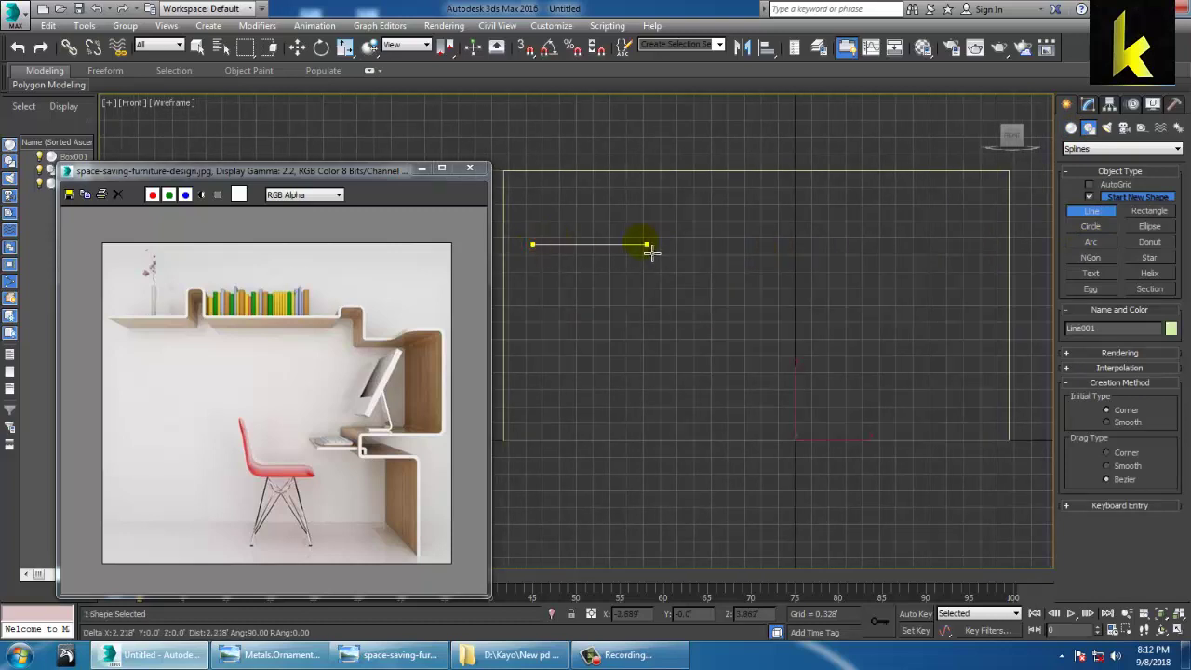
click(659, 245)
click(659, 203)
click(685, 205)
click(685, 246)
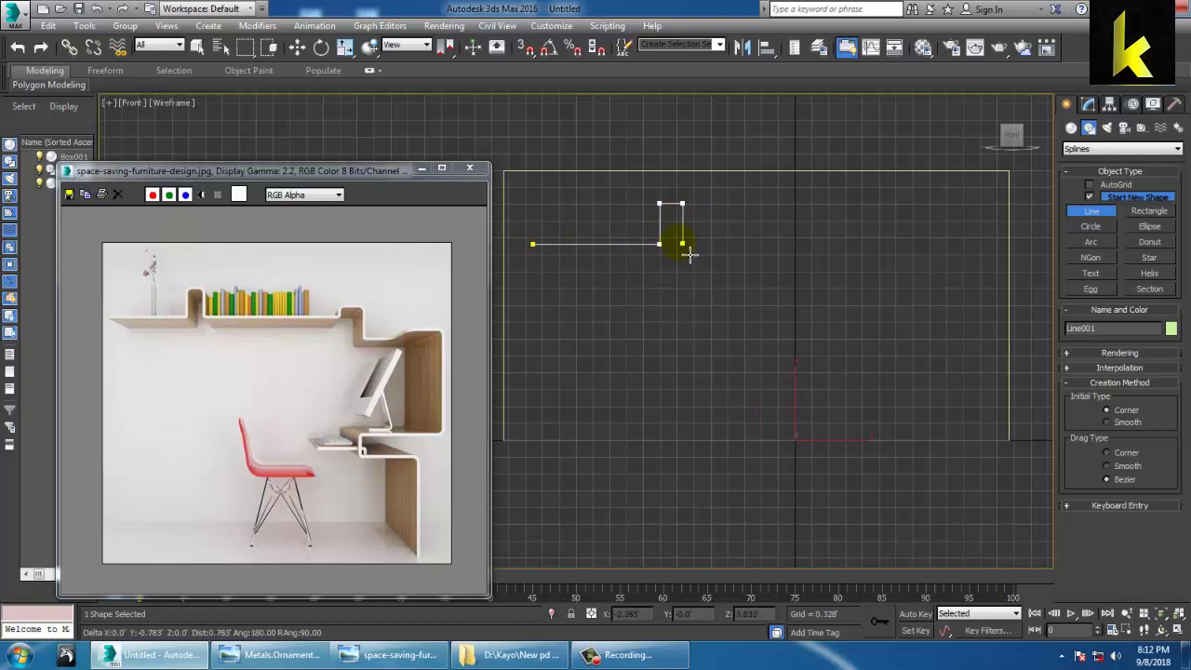
- Continue the line through the second shelf run, the small raised step, the drop, and the tall upright beside the monitor
click(814, 245)
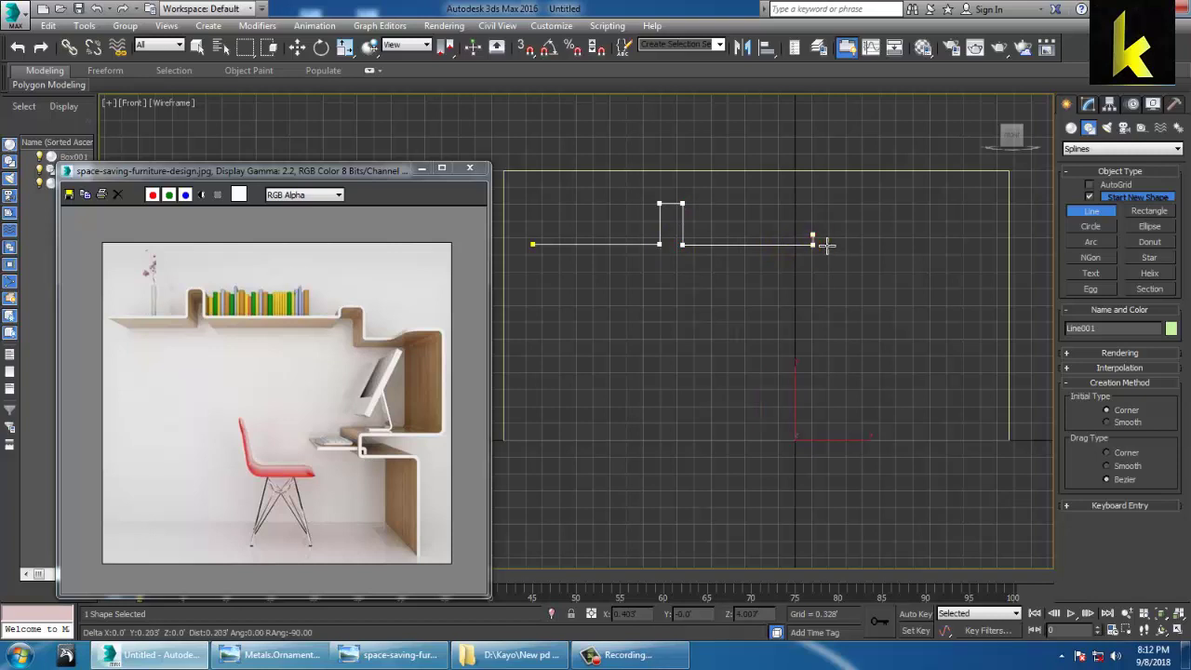
click(827, 240)
click(840, 243)
click(841, 299)
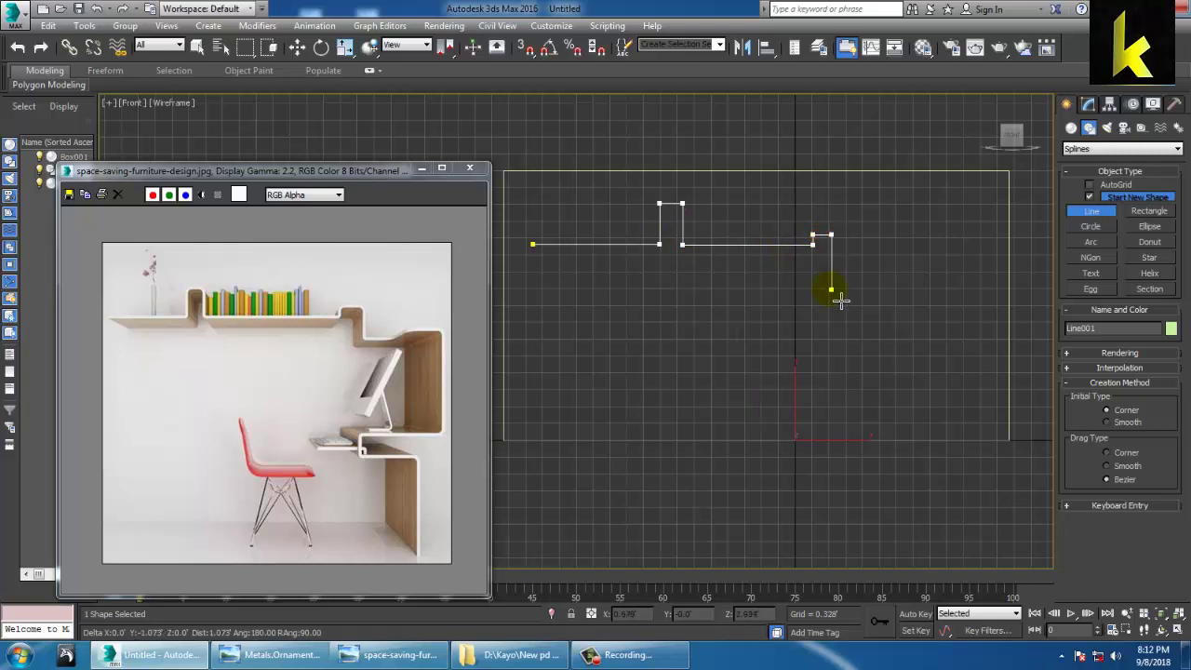
click(841, 298)
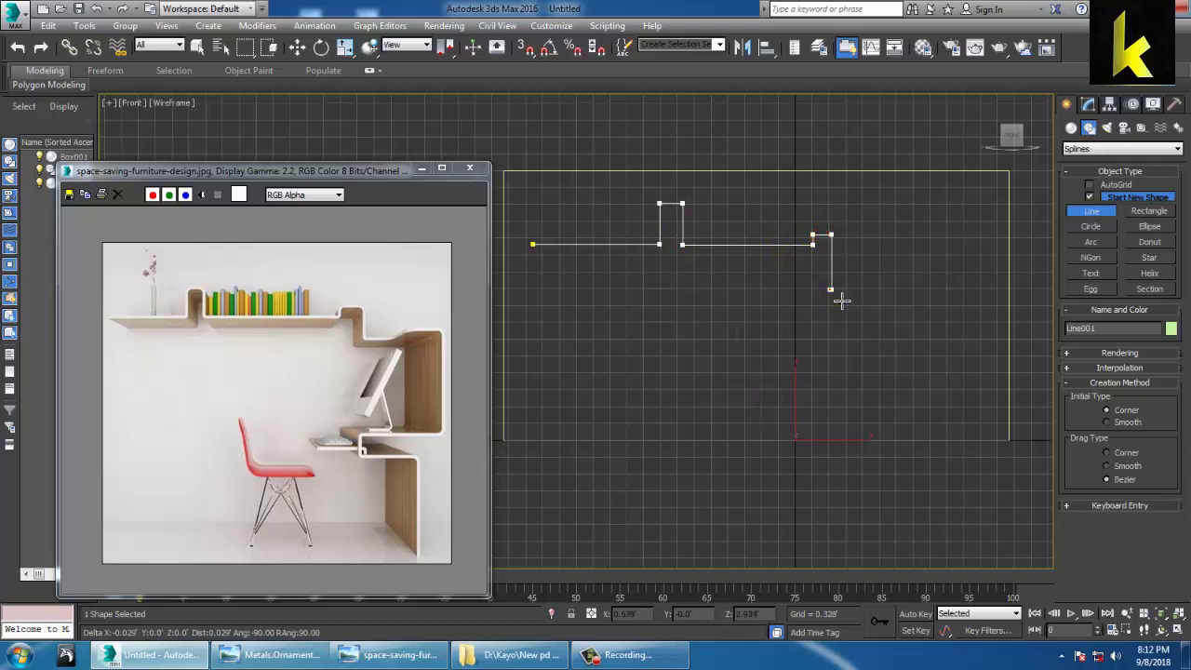
click(911, 298)
click(973, 299)
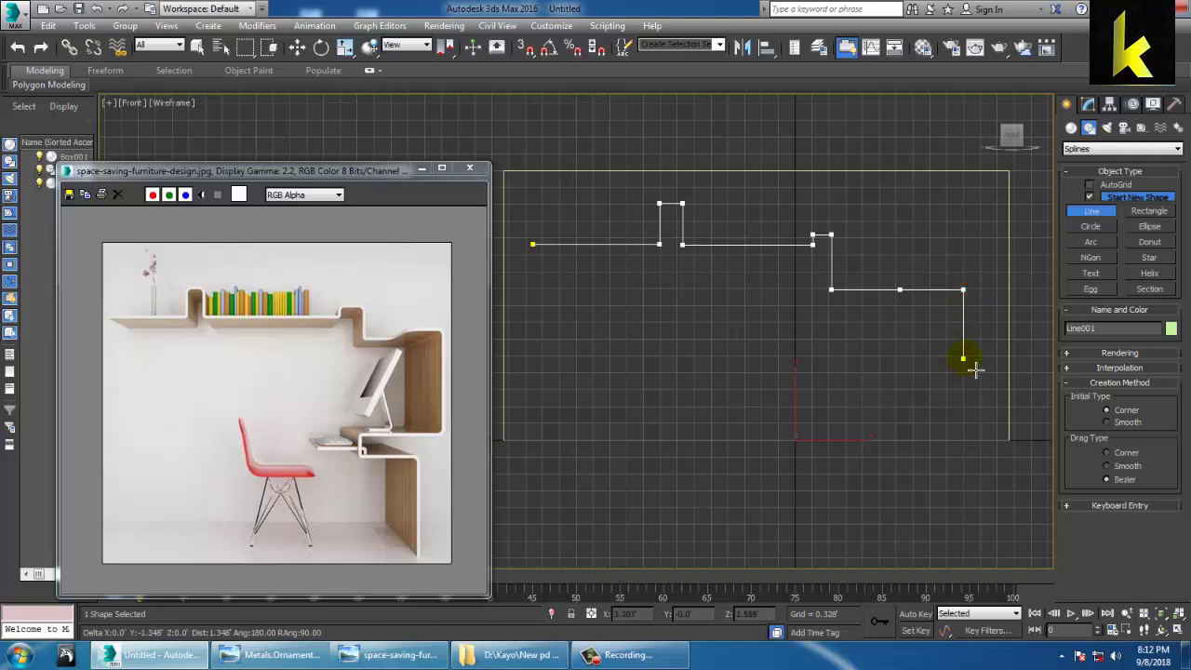
click(974, 372)
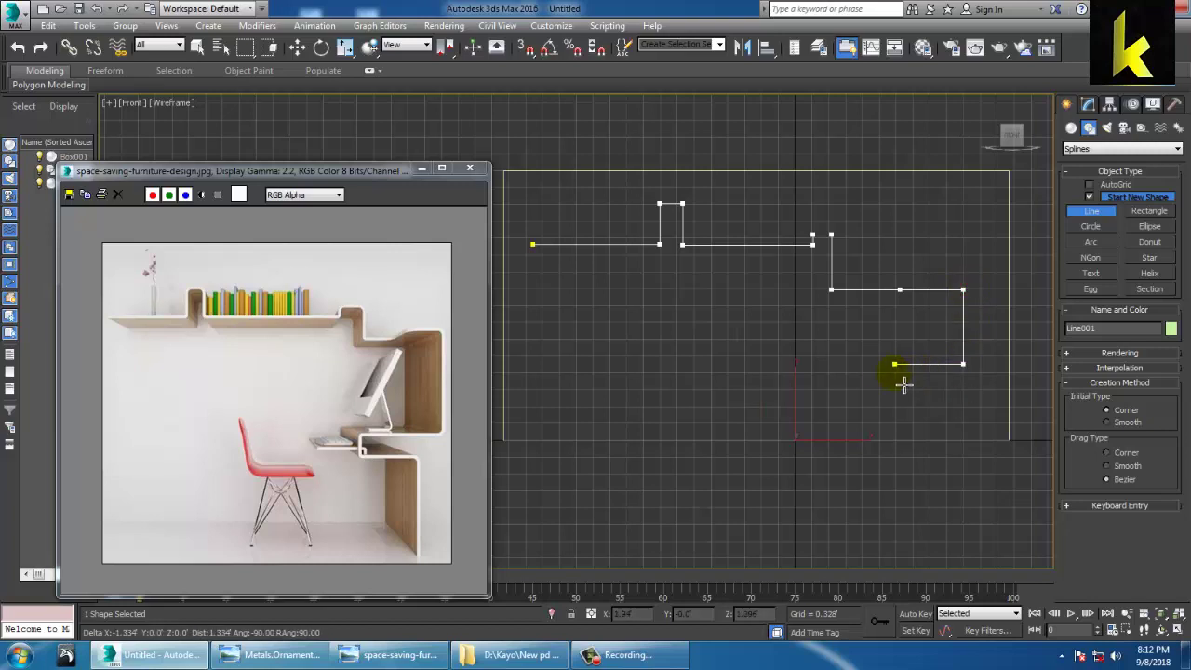
- Finish the open line with the desk return, its short drop, the lower shelf run and the leg down to the floor
click(892, 391)
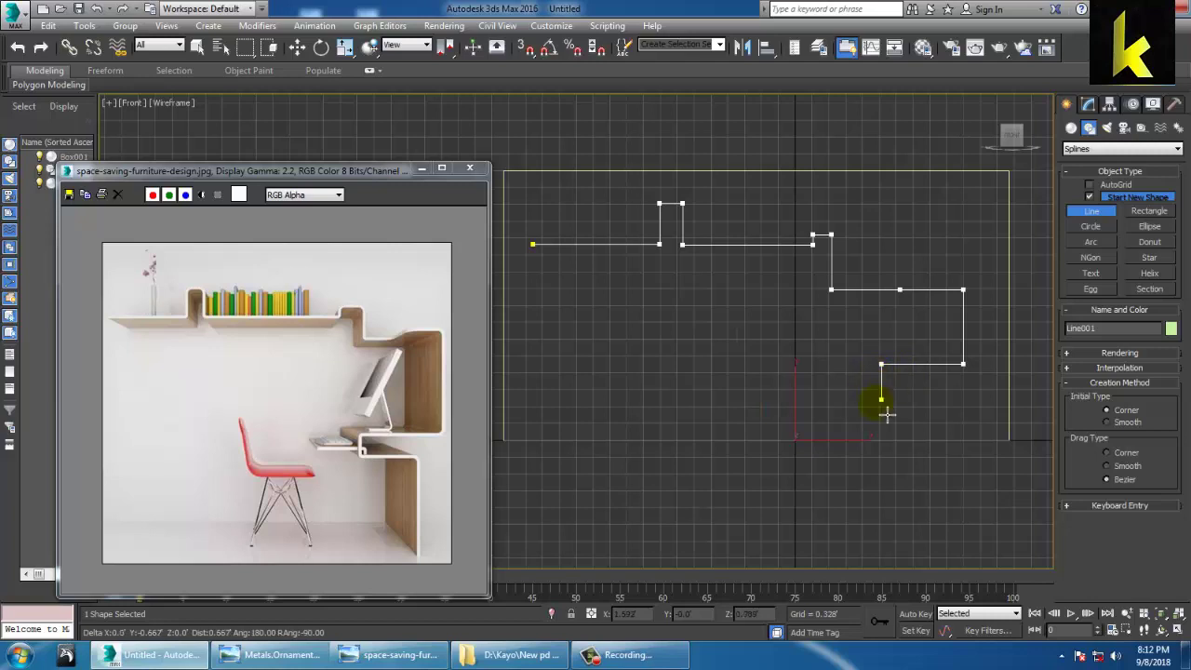
click(894, 399)
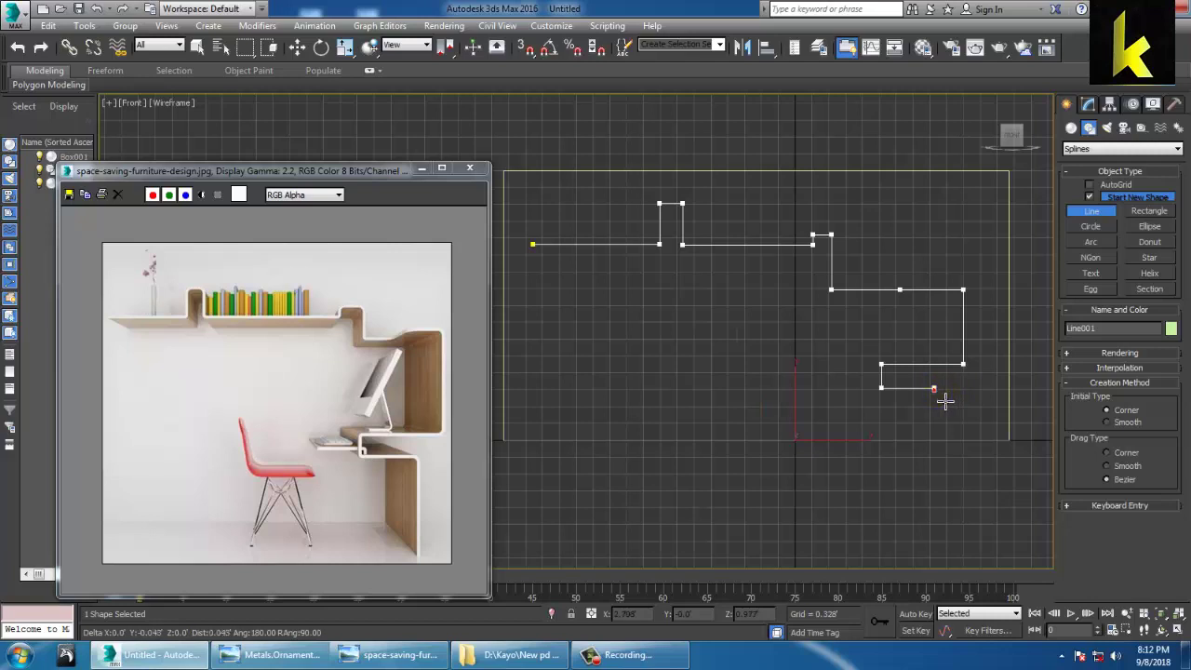
click(940, 394)
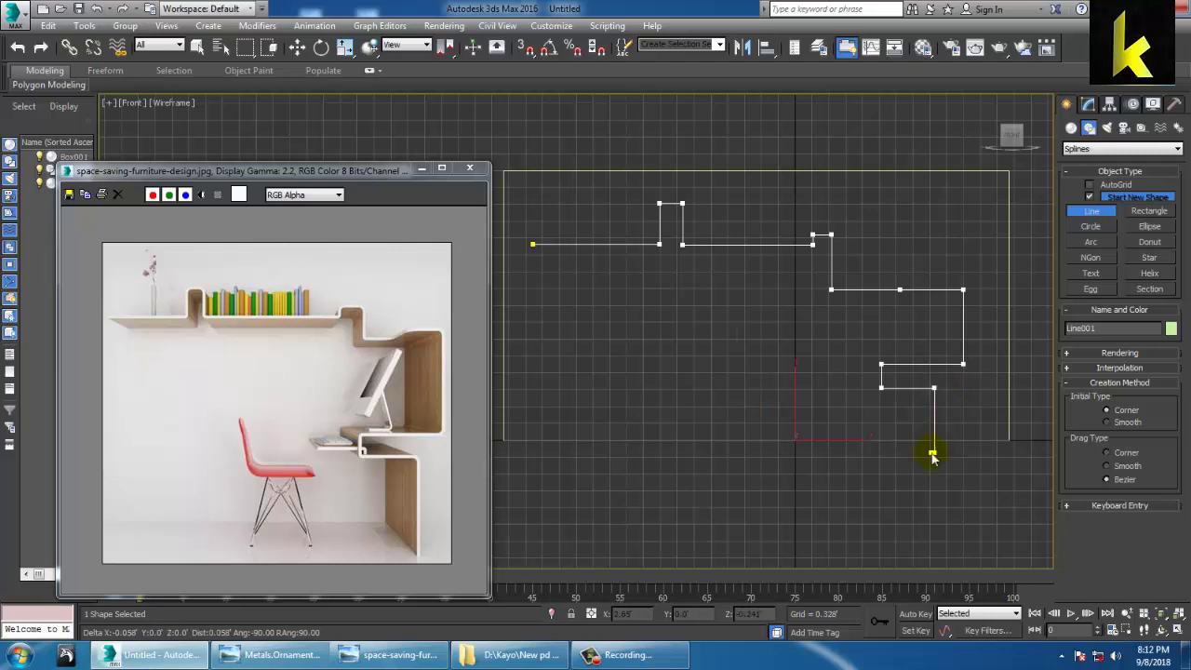
click(933, 454)
right_click(934, 454)
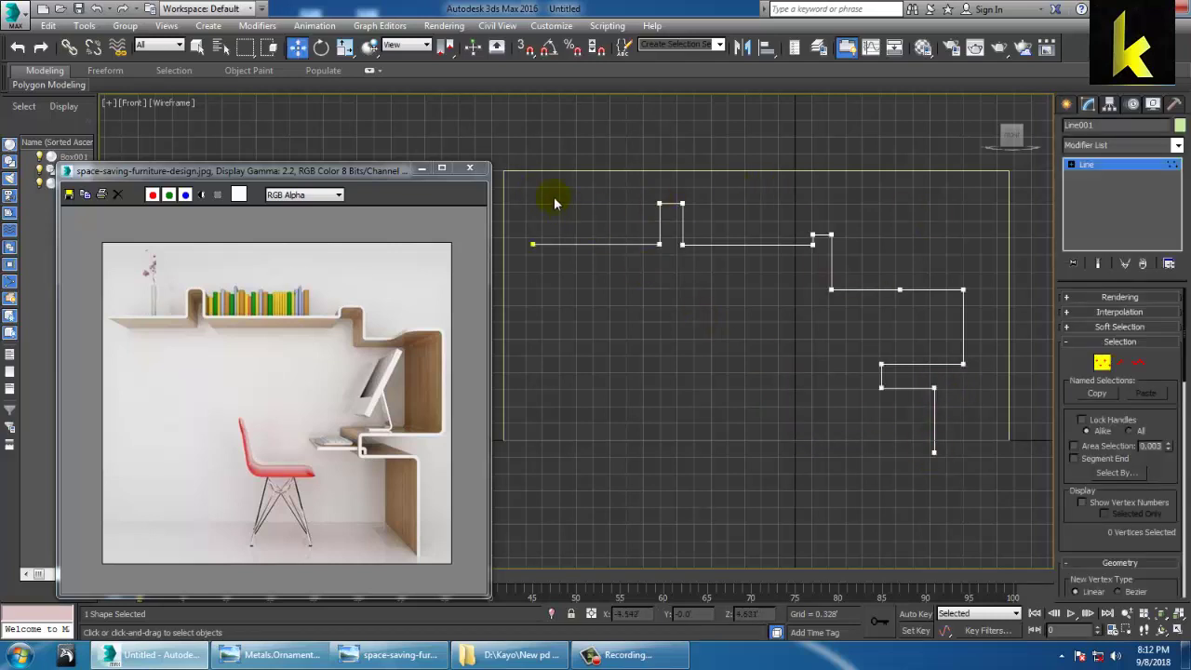
- Raise the spline's upper shelf vertices to the wall's top edge and move the desk and upright vertices slightly upward
drag(1024, 372, 1025, 328)
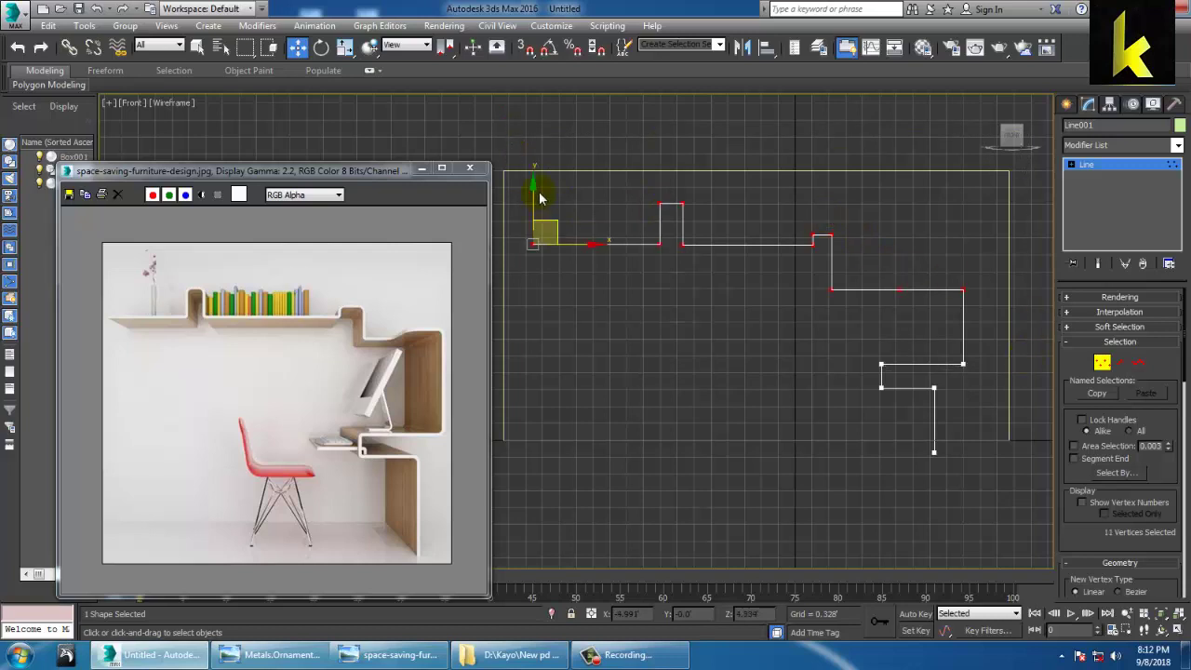
drag(540, 194, 540, 161)
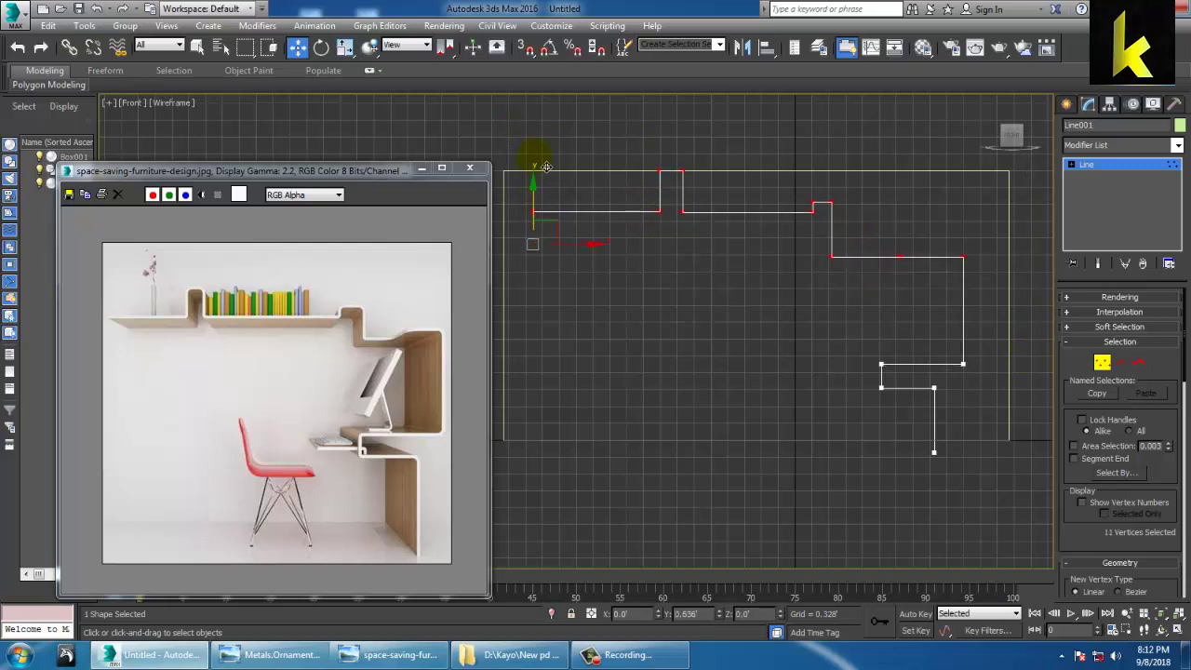
drag(830, 336, 973, 461)
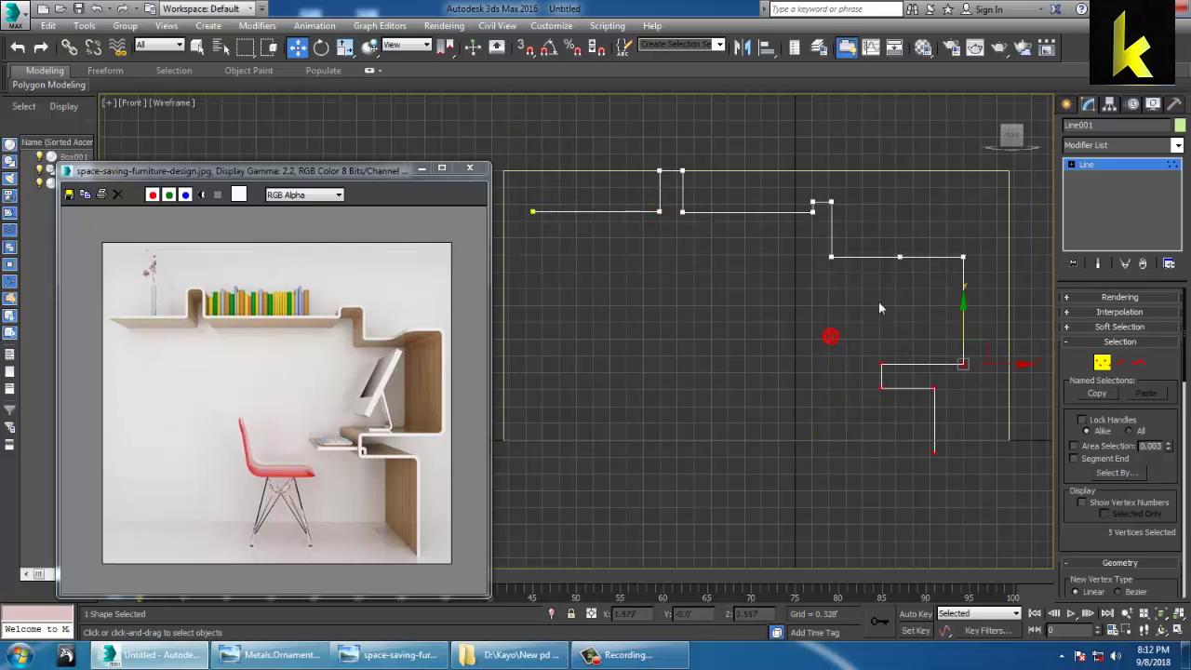
drag(973, 332, 954, 309)
drag(1107, 290, 1106, 288)
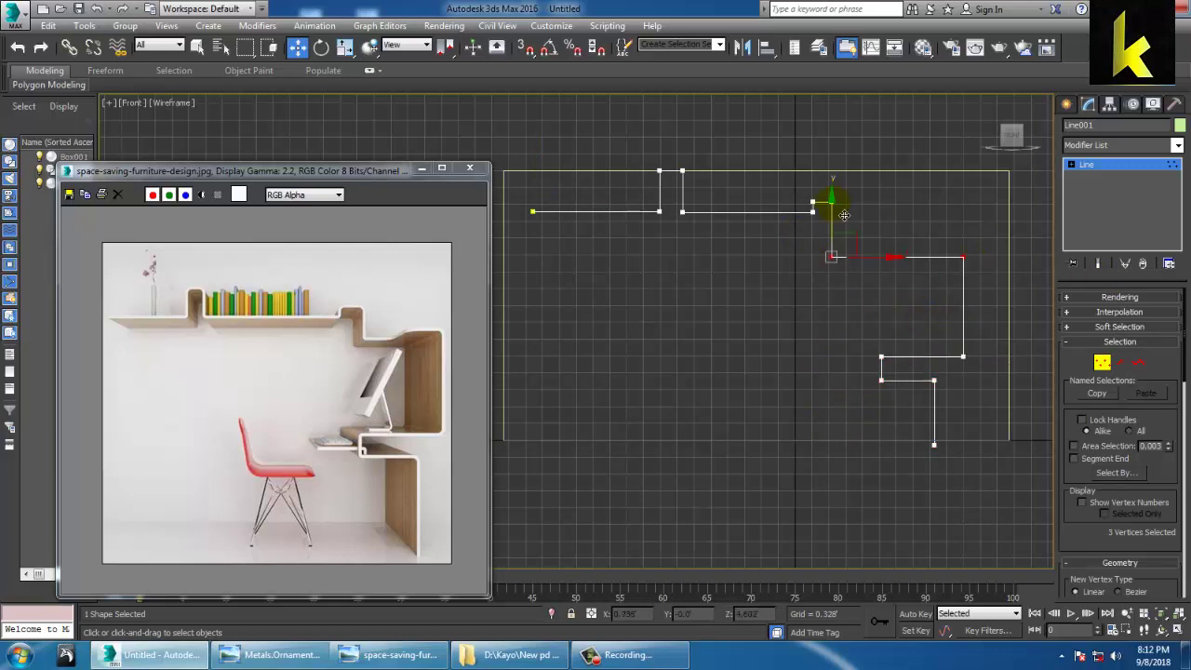
- Fillet the two top corners of the tall notch and the top corners of the small raised step on the spline
middle_drag(776, 212, 781, 273)
drag(757, 240, 758, 240)
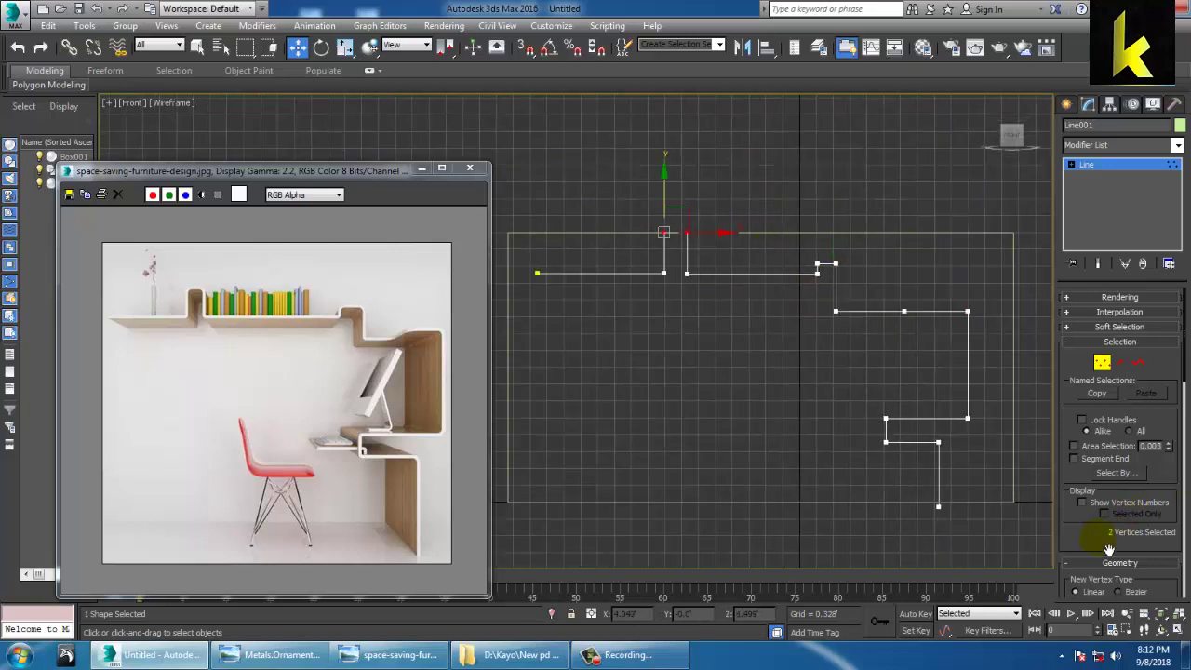
scroll(1109, 550, down, 5)
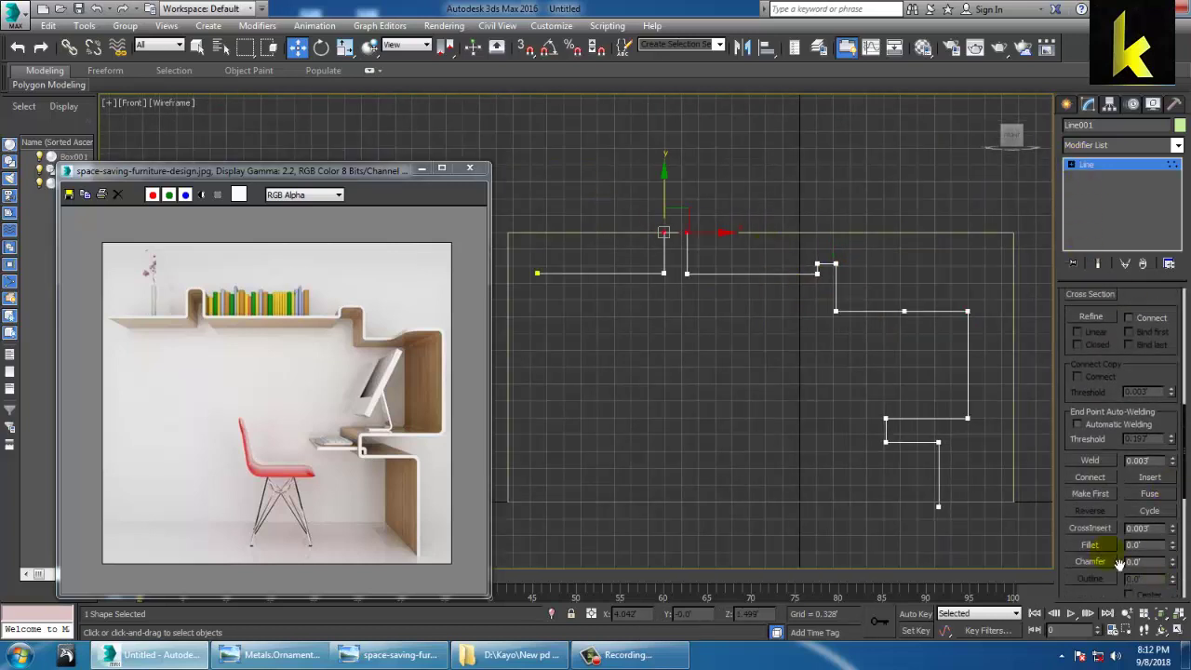
click(1098, 549)
drag(690, 248, 687, 239)
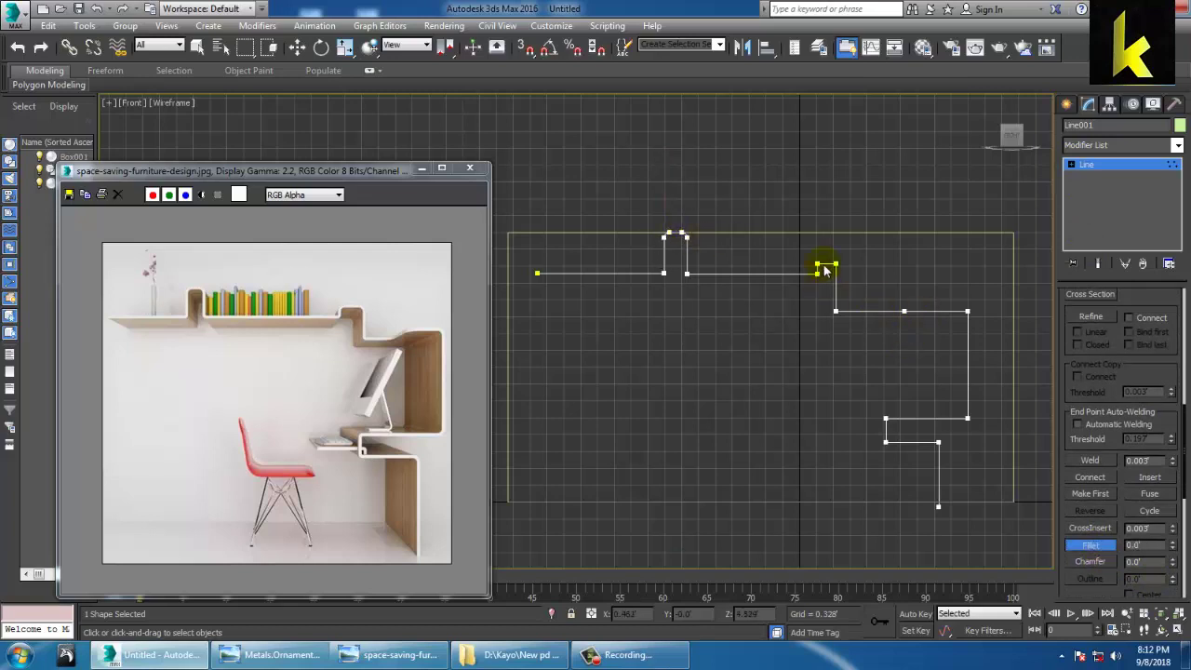
drag(846, 277, 845, 273)
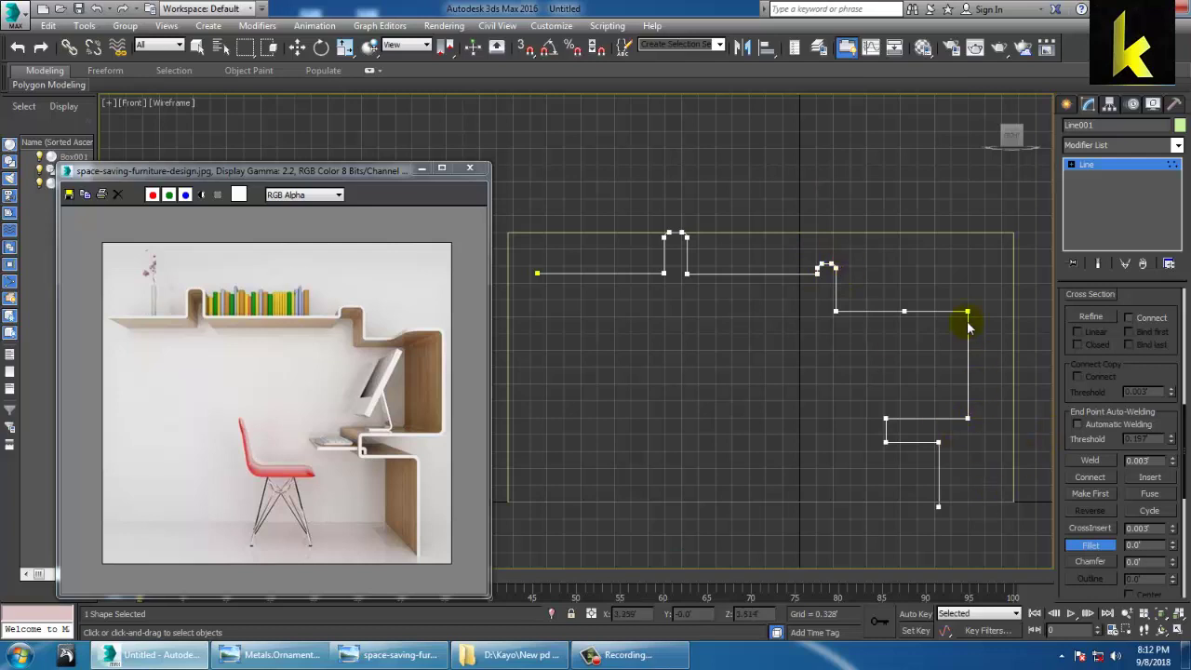
- Fillet the corners of the tall upright, the desk return and leg, and the inner corner below the raised step
drag(978, 429, 973, 425)
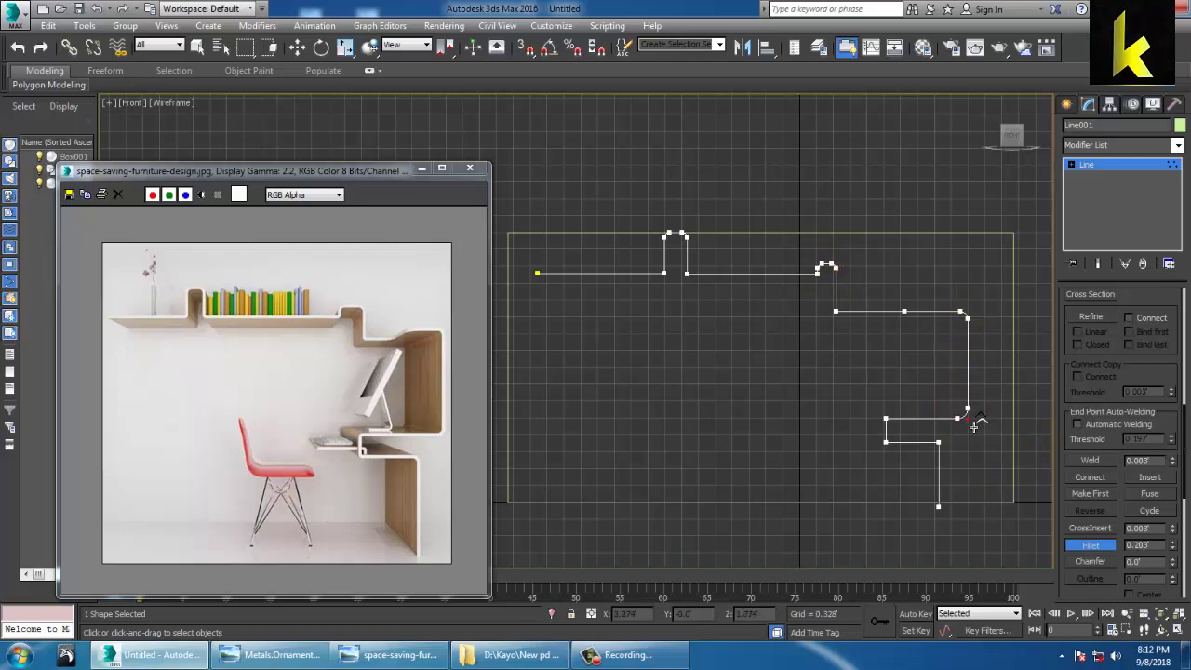
drag(899, 430, 943, 449)
click(901, 315)
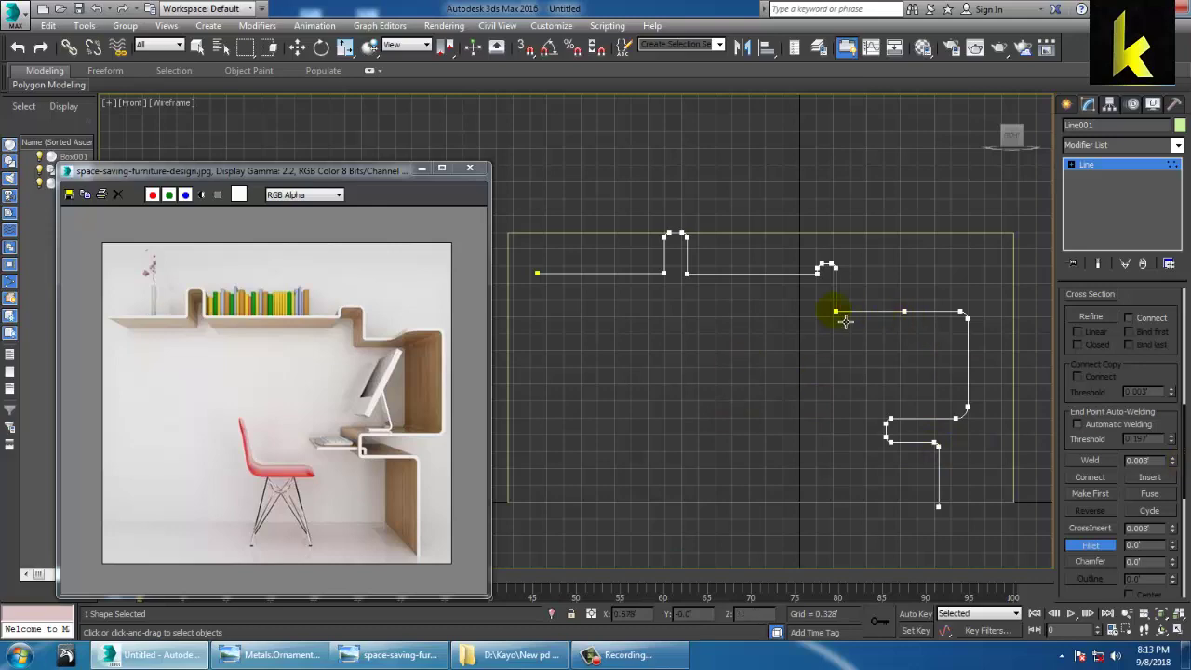
drag(835, 311, 837, 300)
key(w)
- Leave vertex editing of the line and show it at an angle in the maximized Perspective view
key(alt+w)
middle_drag(871, 410, 863, 429)
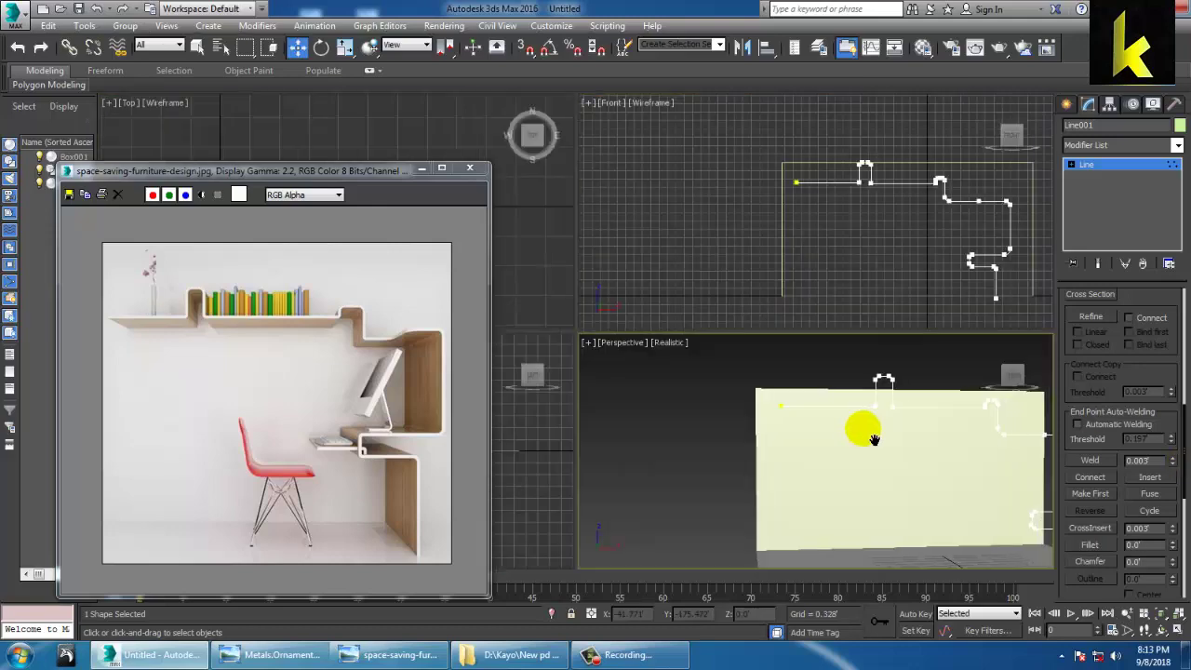
key(alt+w)
alt+middle_drag(811, 386, 911, 415)
scroll(833, 398, down, 5)
scroll(912, 413, up, 5)
middle_drag(798, 361, 885, 400)
click(1089, 166)
click(1100, 177)
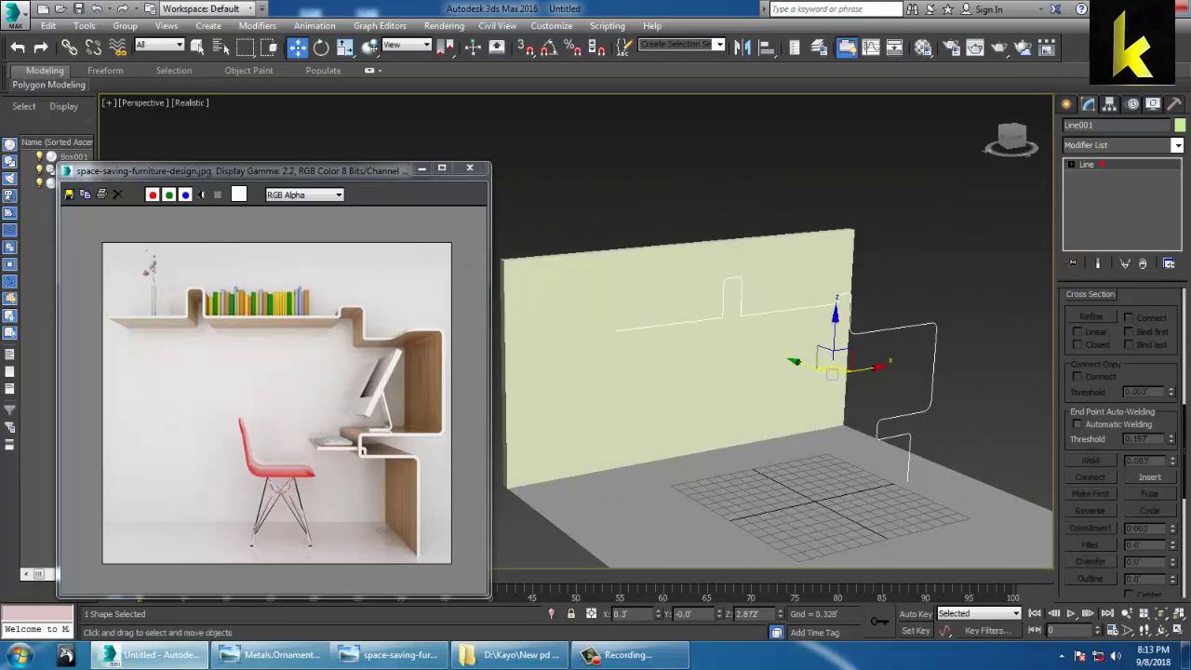
- Enable the line's thickness in both the renderer and the viewport
click(1094, 313)
drag(1155, 321, 1112, 425)
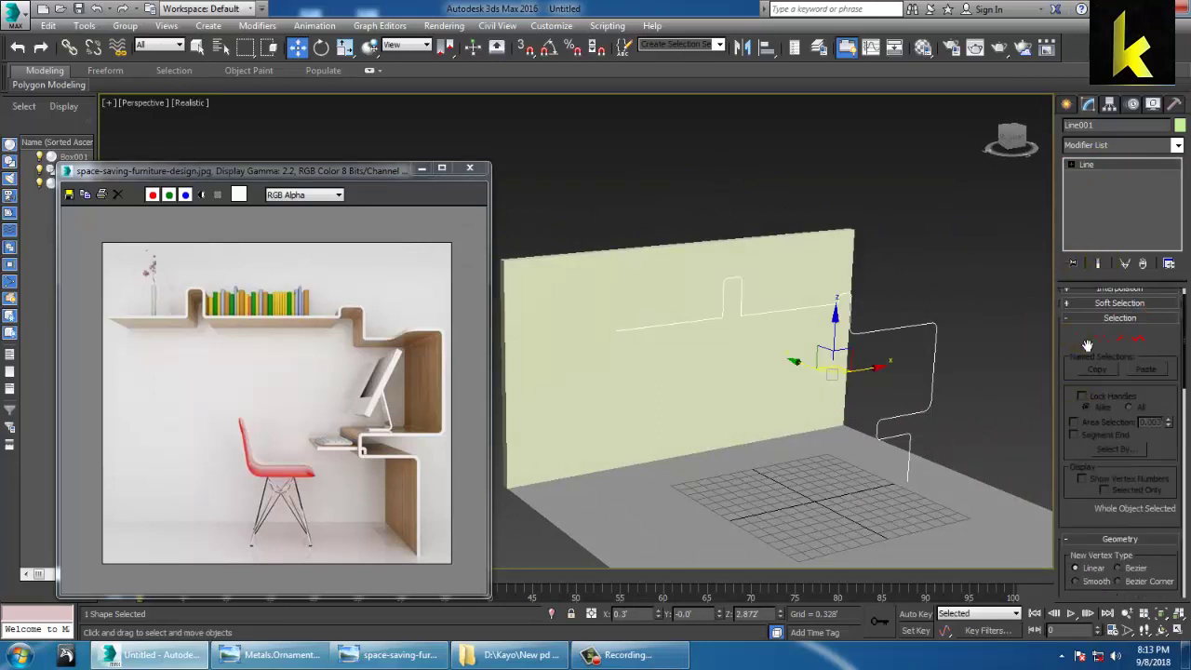
drag(1077, 334, 1091, 533)
click(1117, 297)
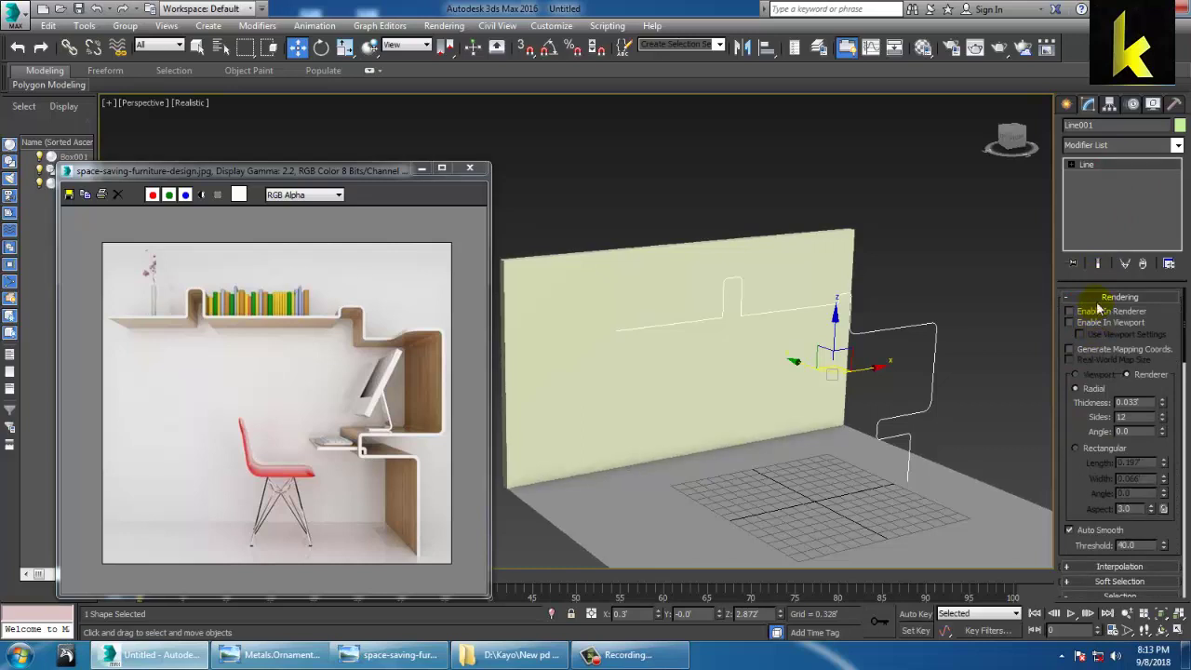
click(1092, 314)
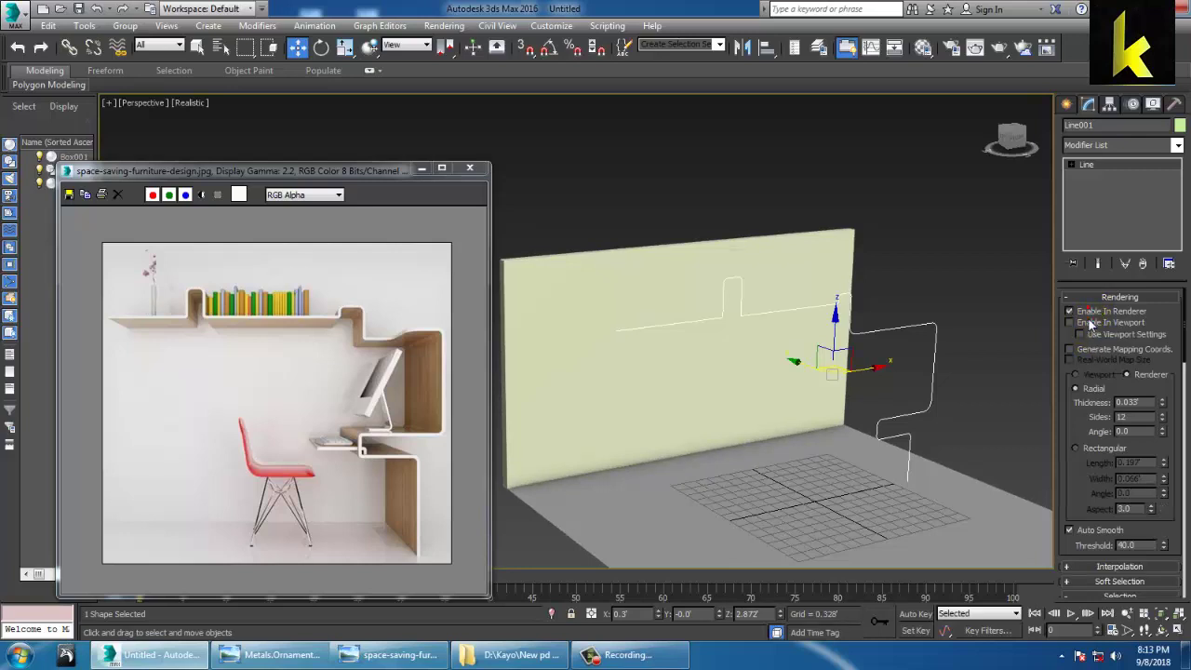
click(1095, 326)
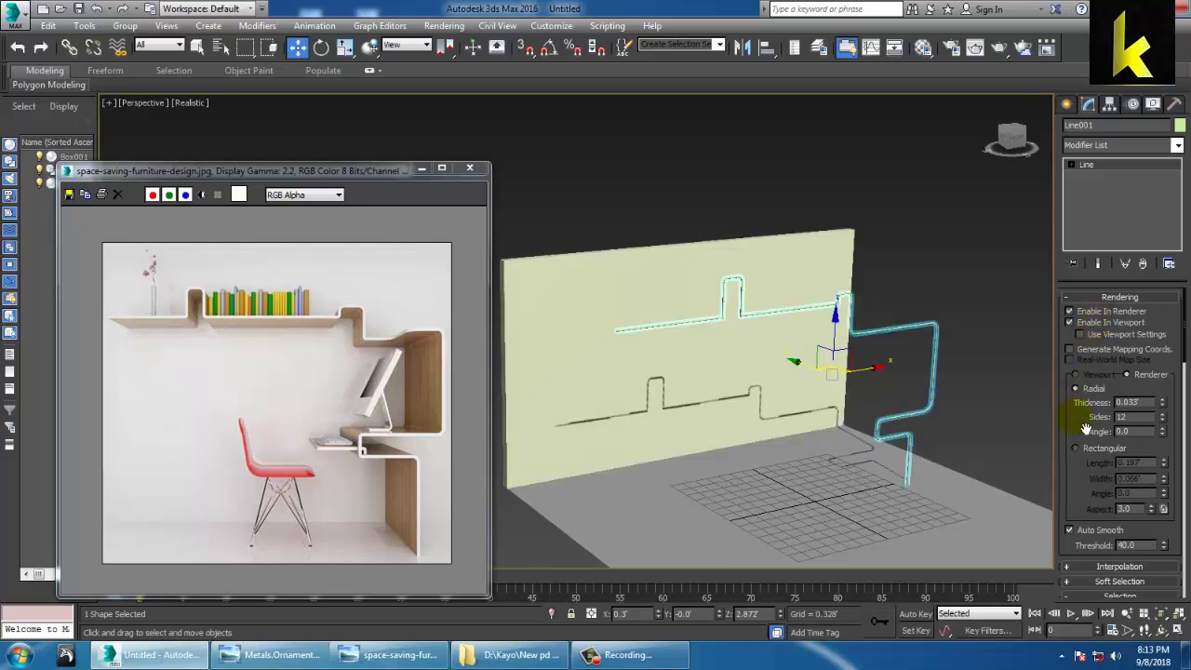
- Give the line a rectangular section about 2.085' long and 0.066' wide, and move it back against the wall
click(1091, 452)
drag(1164, 462, 1005, 416)
alt+middle_drag(1002, 416, 1077, 413)
drag(731, 381, 613, 369)
alt+middle_drag(884, 395, 873, 372)
- Select the wall box and increase its height to about 6.877'
click(899, 284)
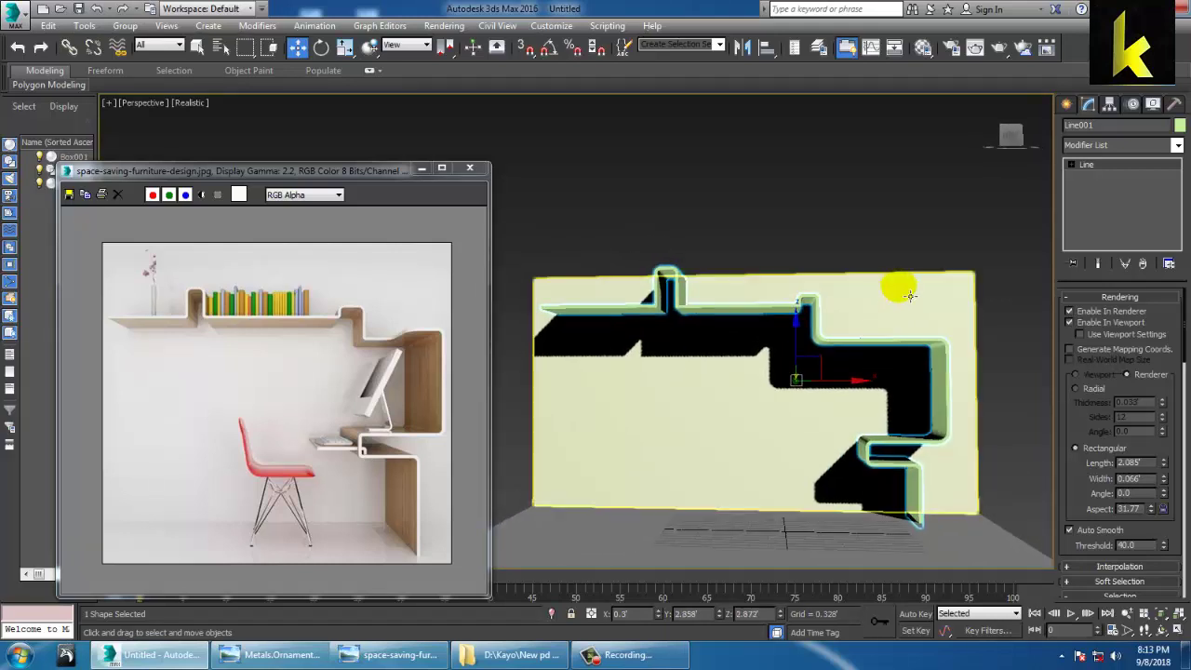
click(777, 434)
click(1151, 350)
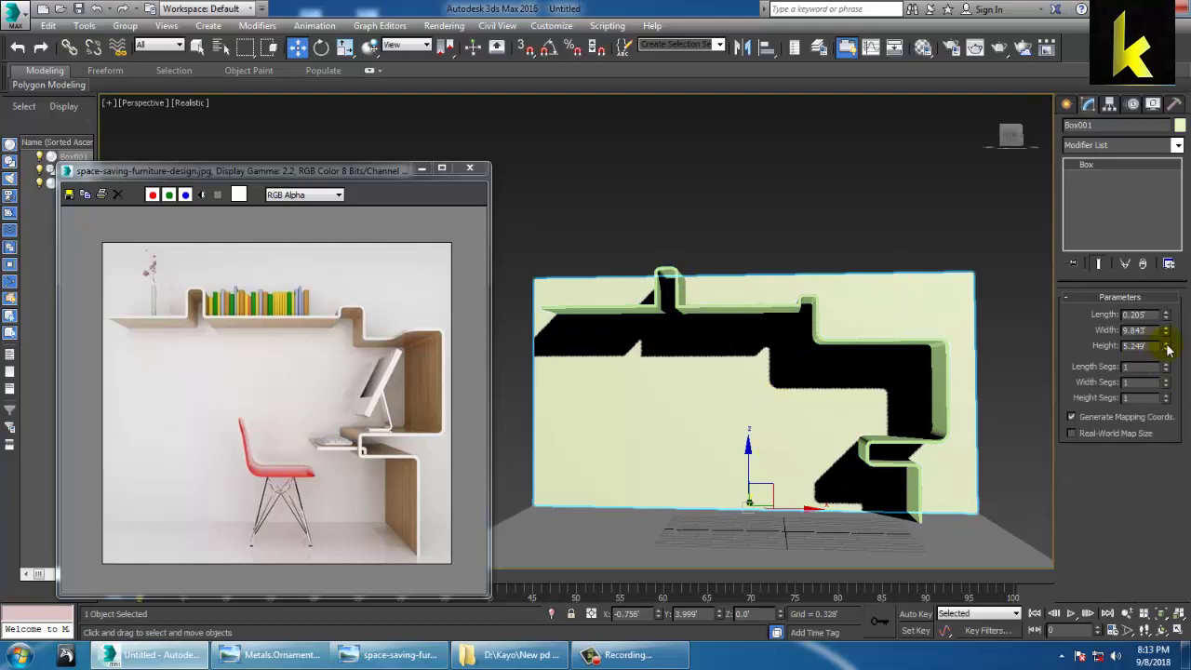
drag(1170, 349, 1175, 305)
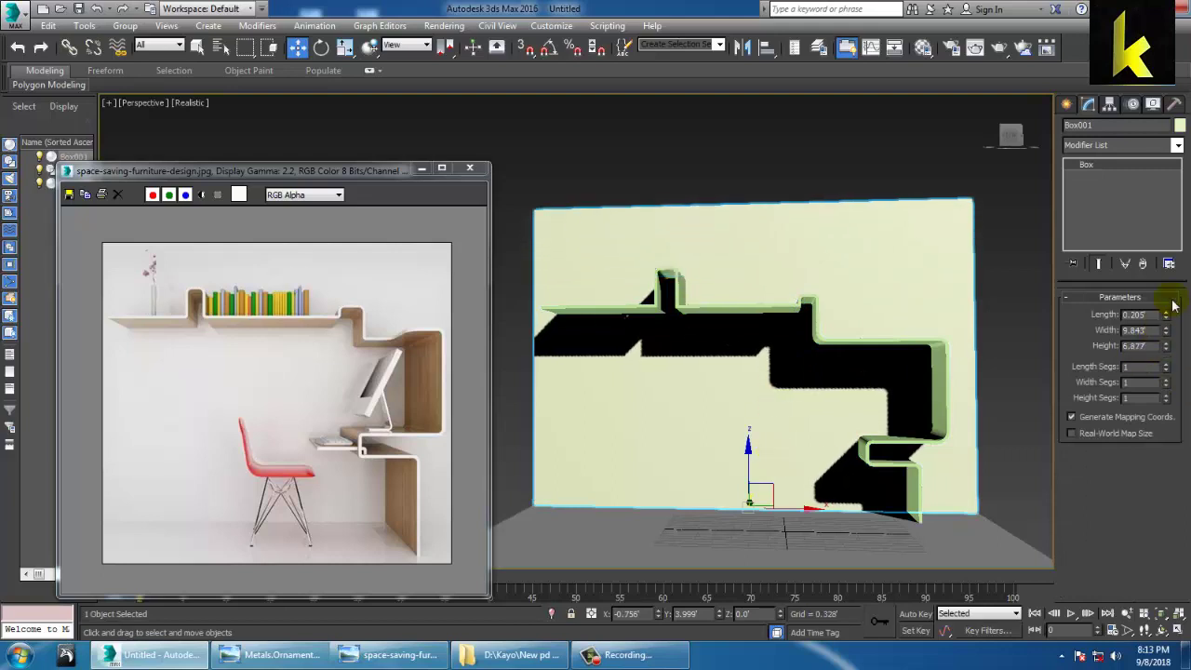
- Raise the shelf line's upper vertices higher on the wall, and move the desk return's vertices slightly upward
click(719, 305)
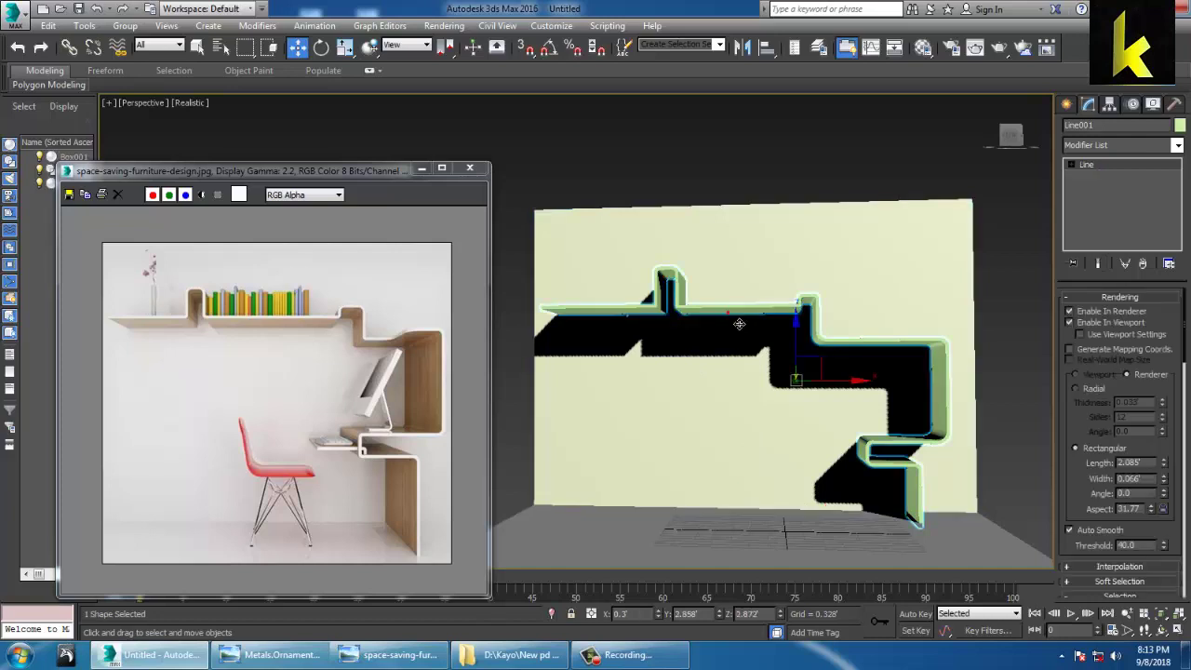
drag(508, 223, 1045, 382)
click(814, 297)
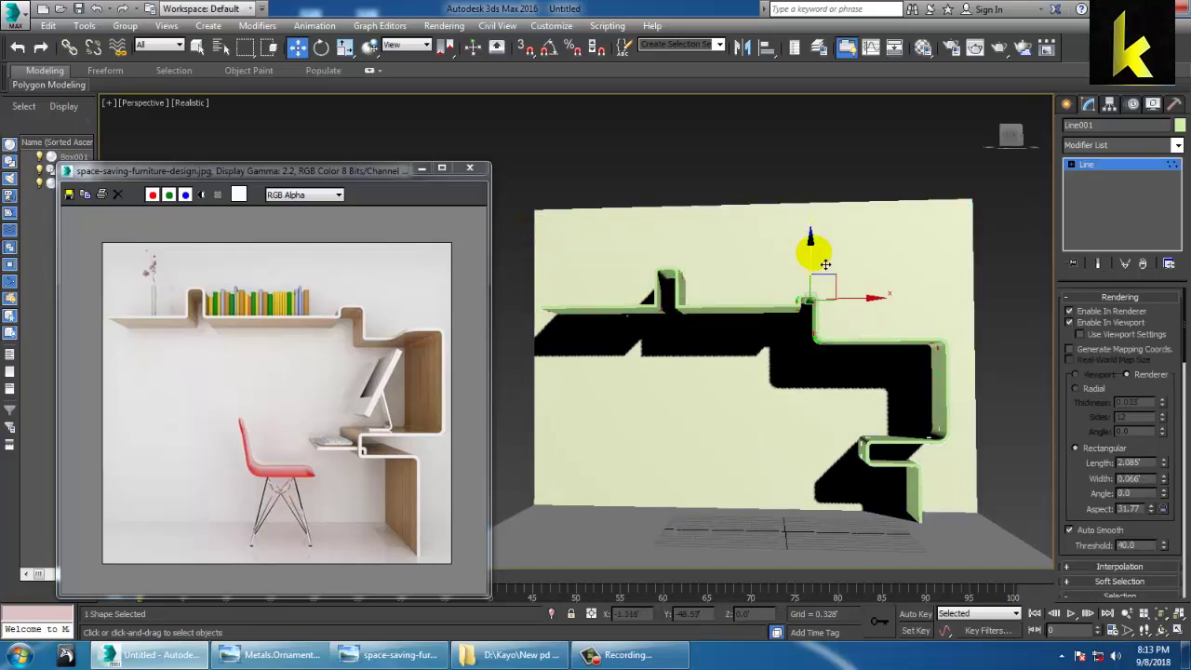
drag(826, 265, 825, 214)
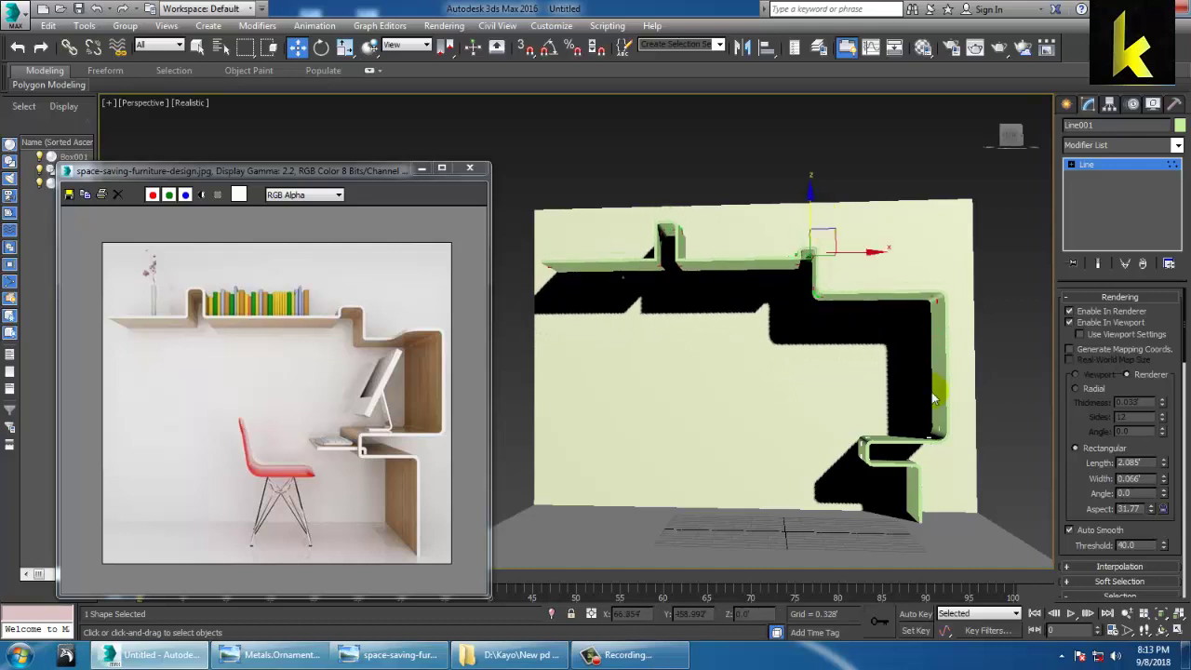
drag(976, 498, 975, 493)
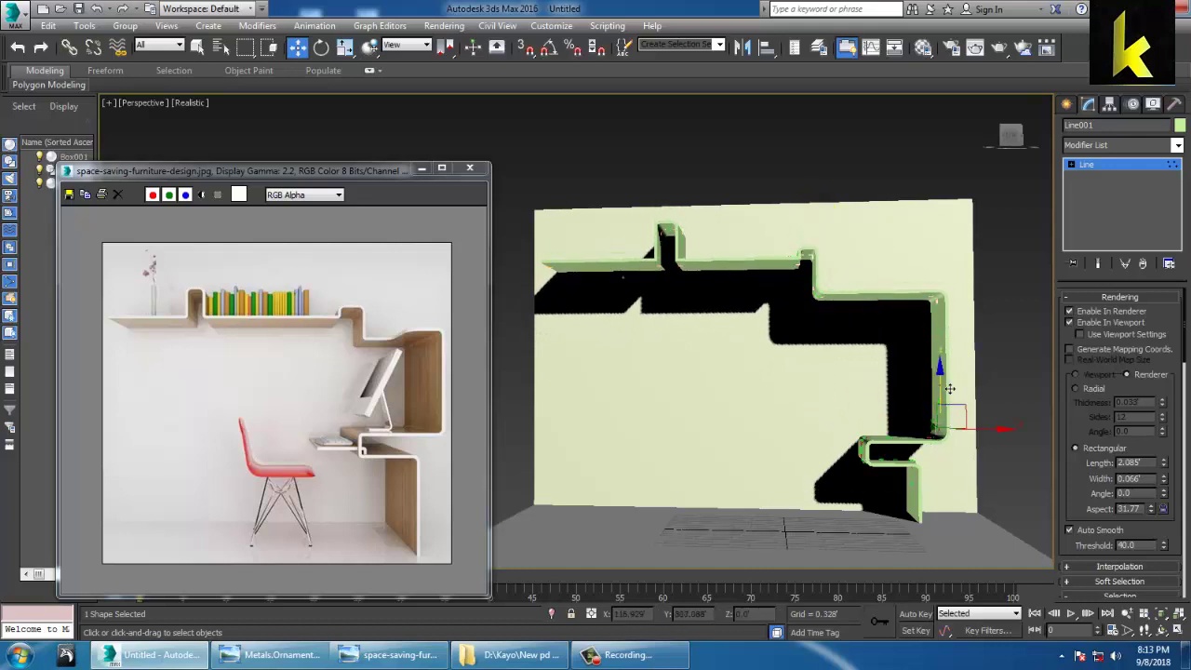
drag(944, 390, 946, 361)
alt+middle_drag(903, 393, 771, 364)
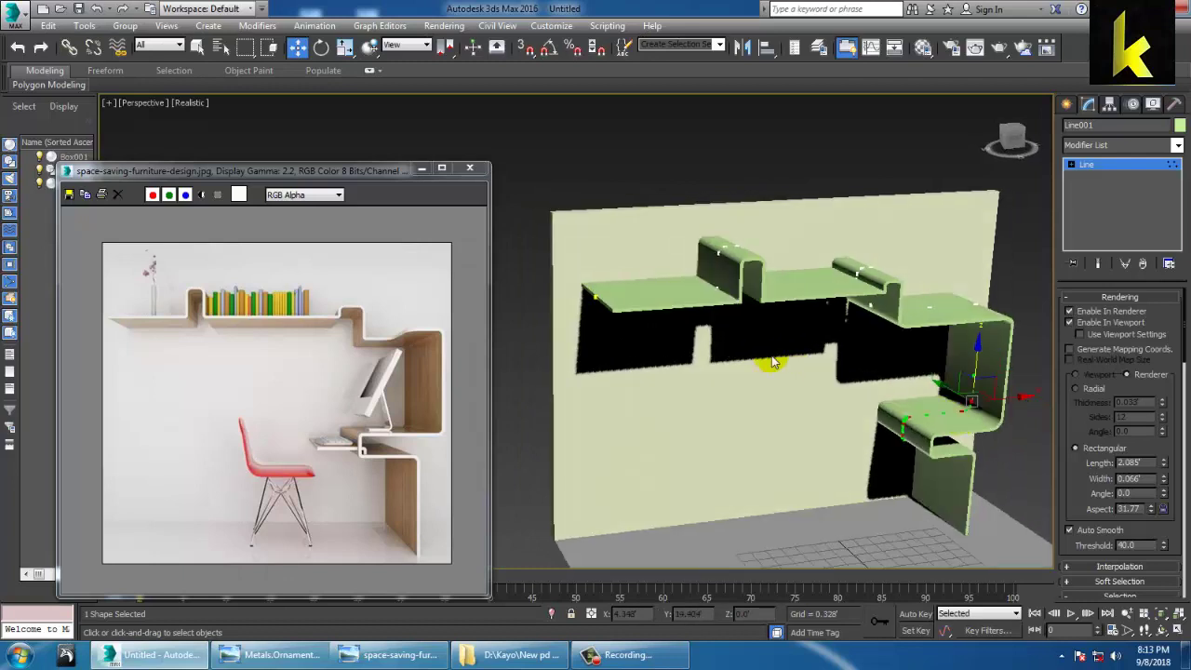
click(1107, 168)
- Select only the shelf line and convert it to an Editable Poly
drag(880, 464, 883, 465)
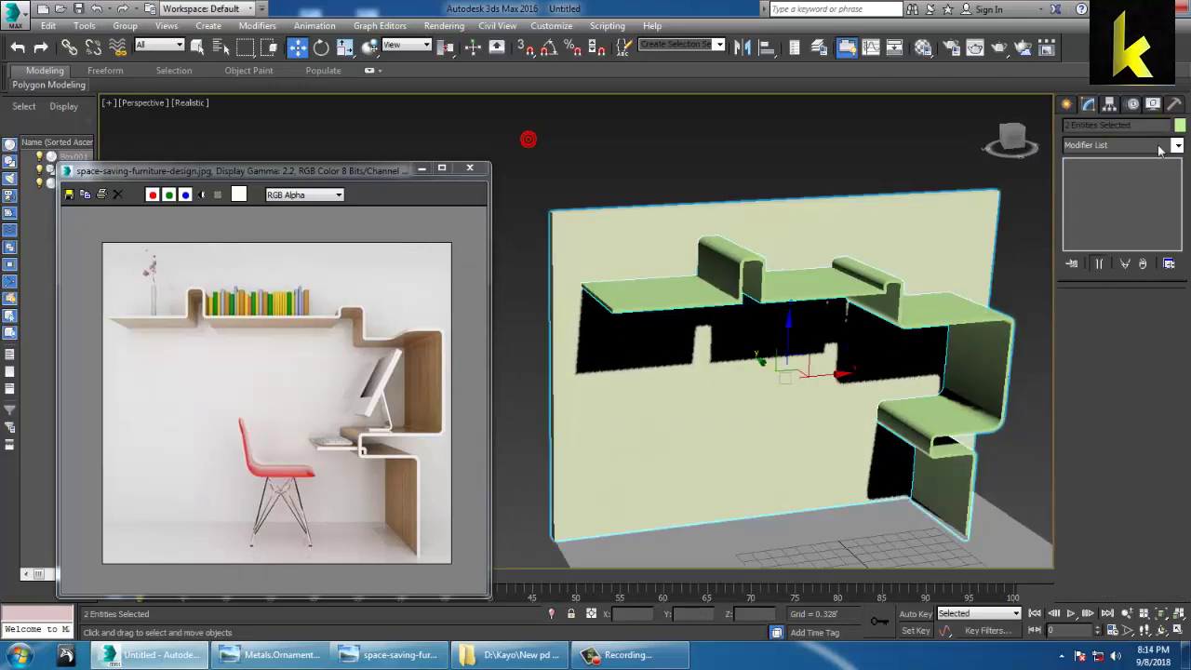
click(702, 286)
right_click(700, 285)
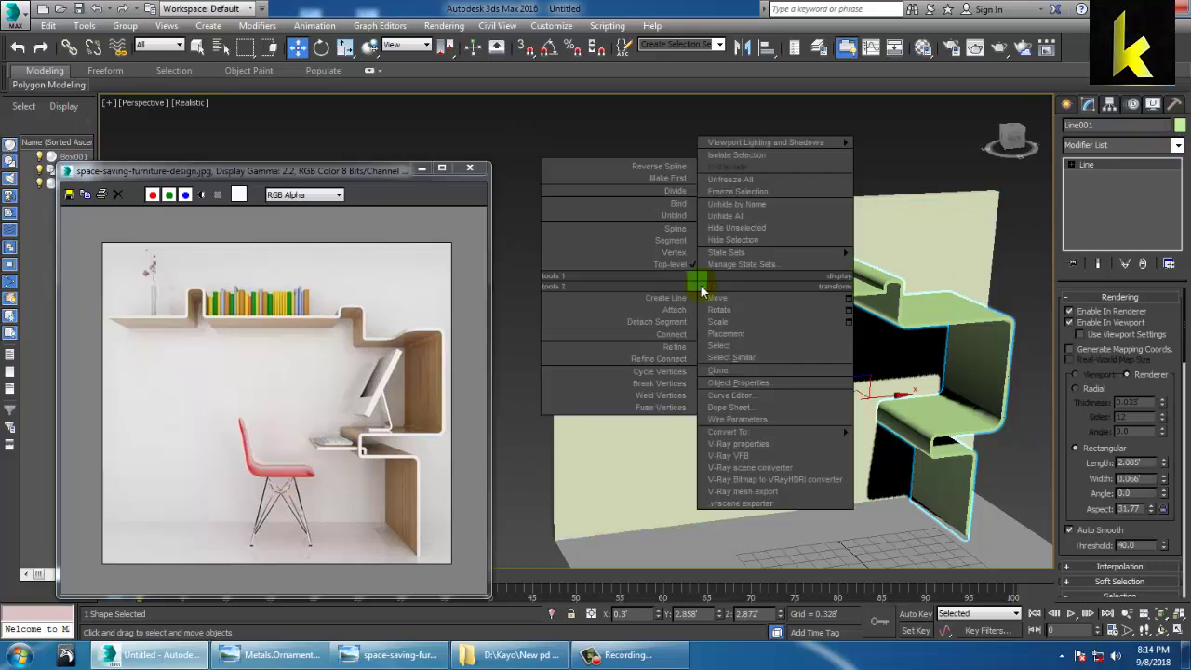
mouse_move(830, 433)
click(952, 457)
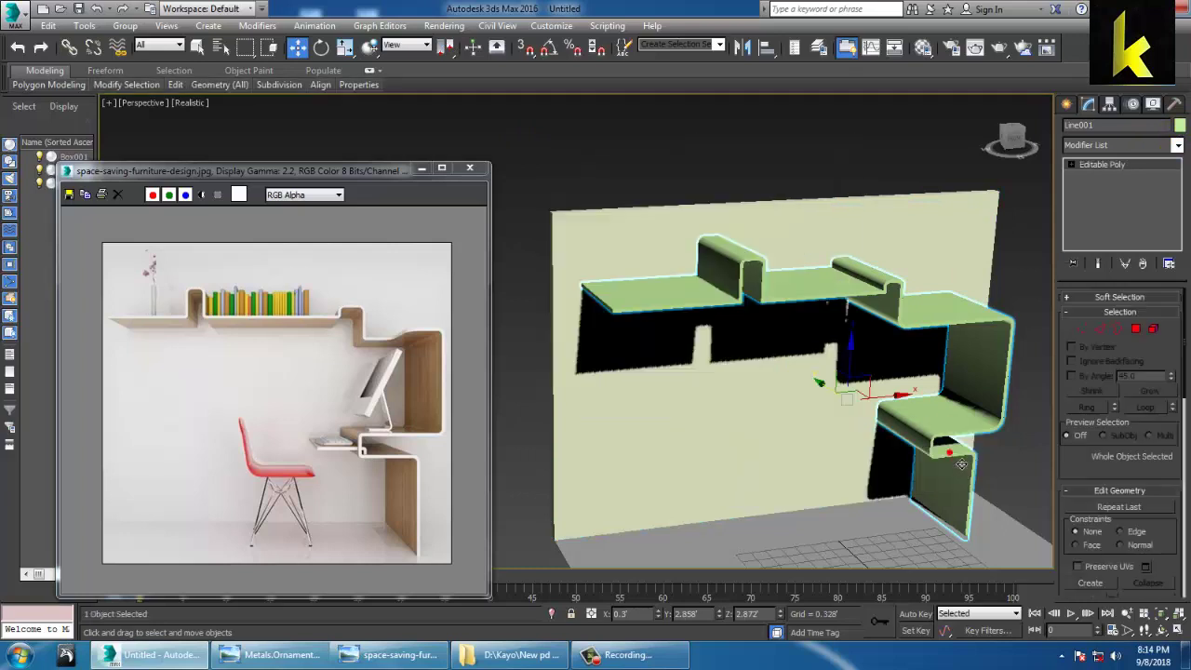
- Set the object color of the wall, floor and shelf to white, and clear the selection
key(ctrl+a)
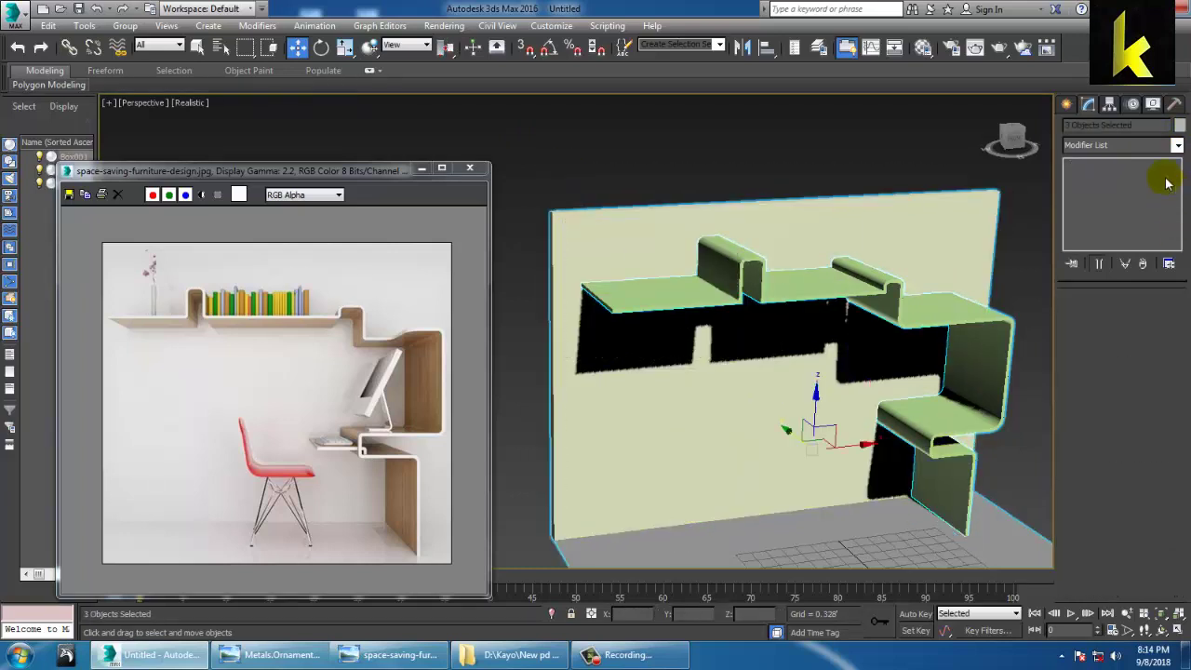
click(1180, 124)
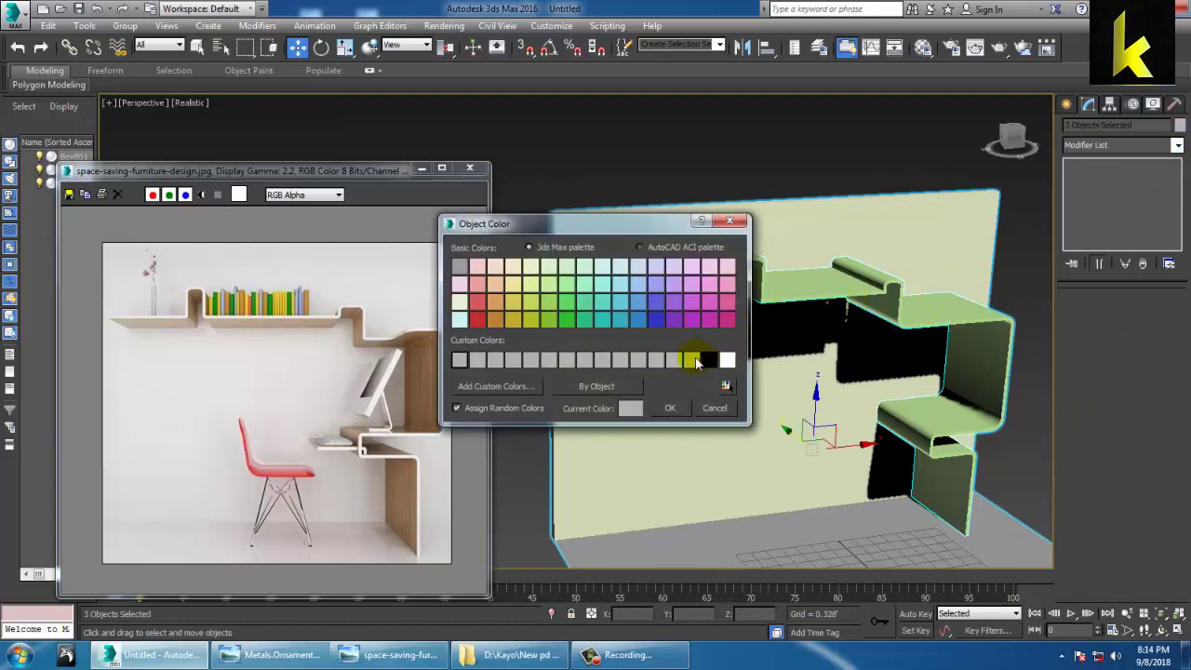
click(678, 406)
click(731, 169)
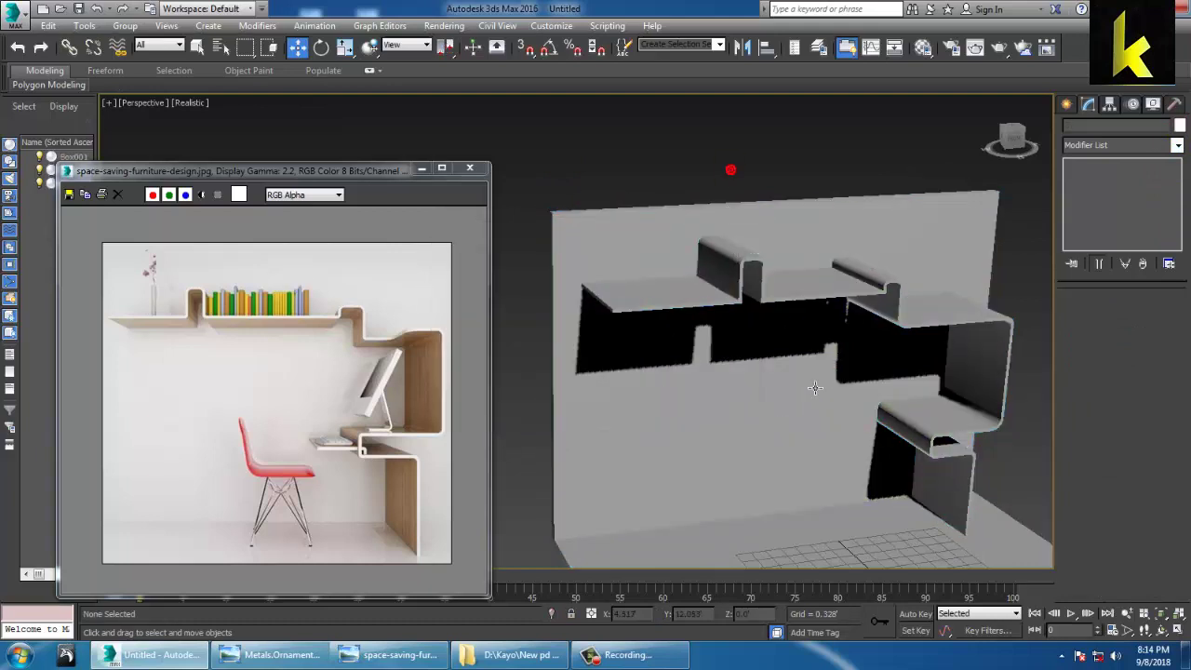
- Select the shelf unit and frame it in the maximized Top view
scroll(865, 418, up, 3)
alt+middle_drag(864, 418, 832, 394)
click(732, 361)
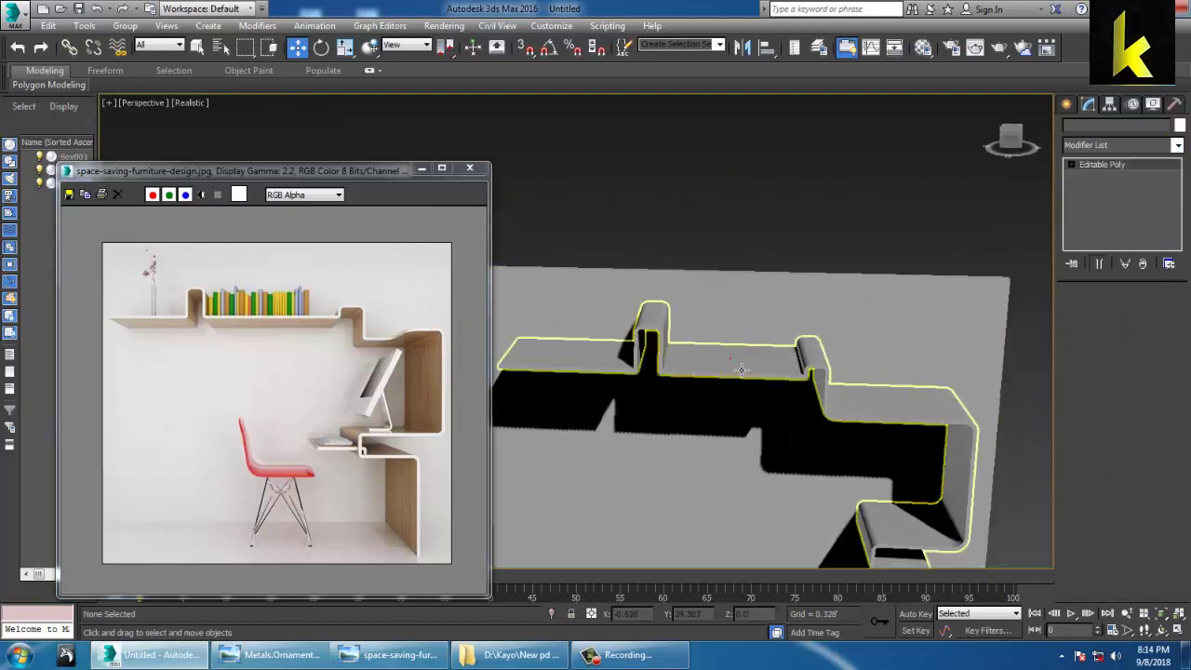
key(alt+w)
middle_click(536, 251)
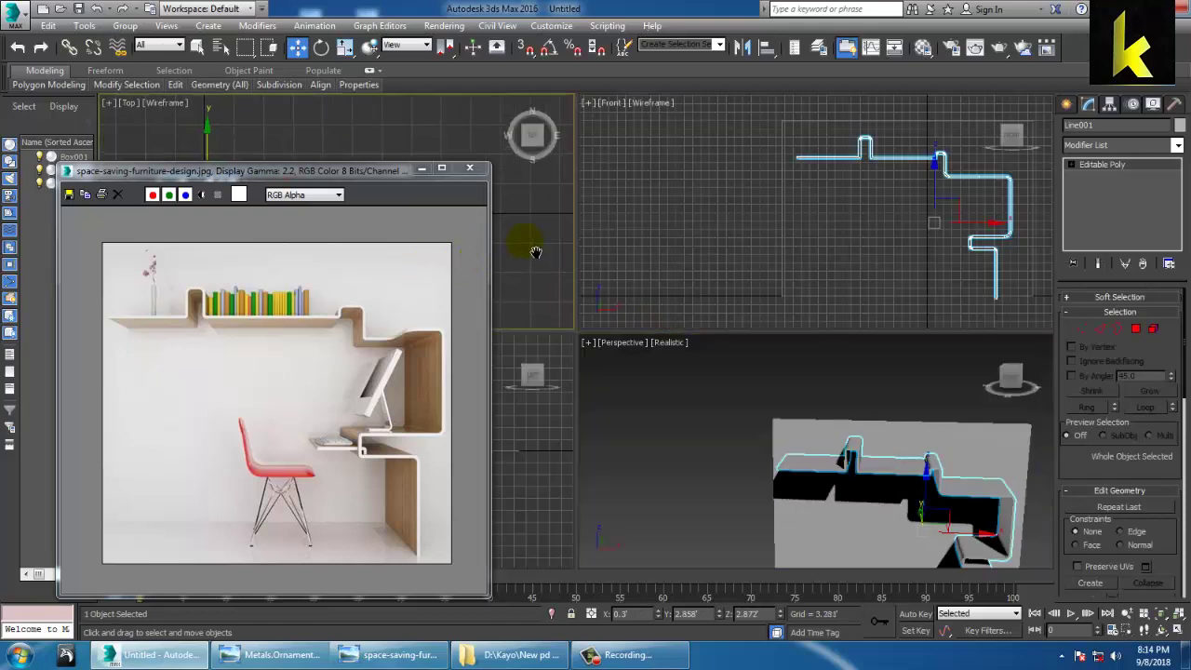
key(alt+w)
scroll(787, 311, down, 5)
key(z)
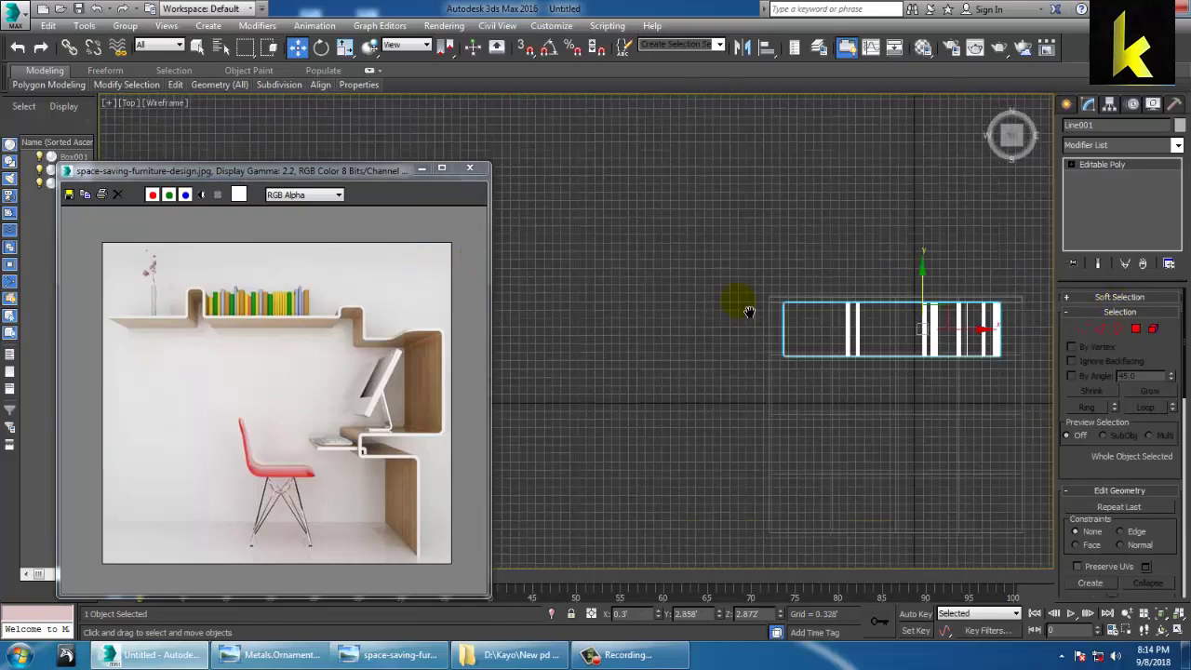
- Draw a narrow upright box as the first book in the Top view, beside the shelf's raised section
click(1066, 104)
click(1122, 149)
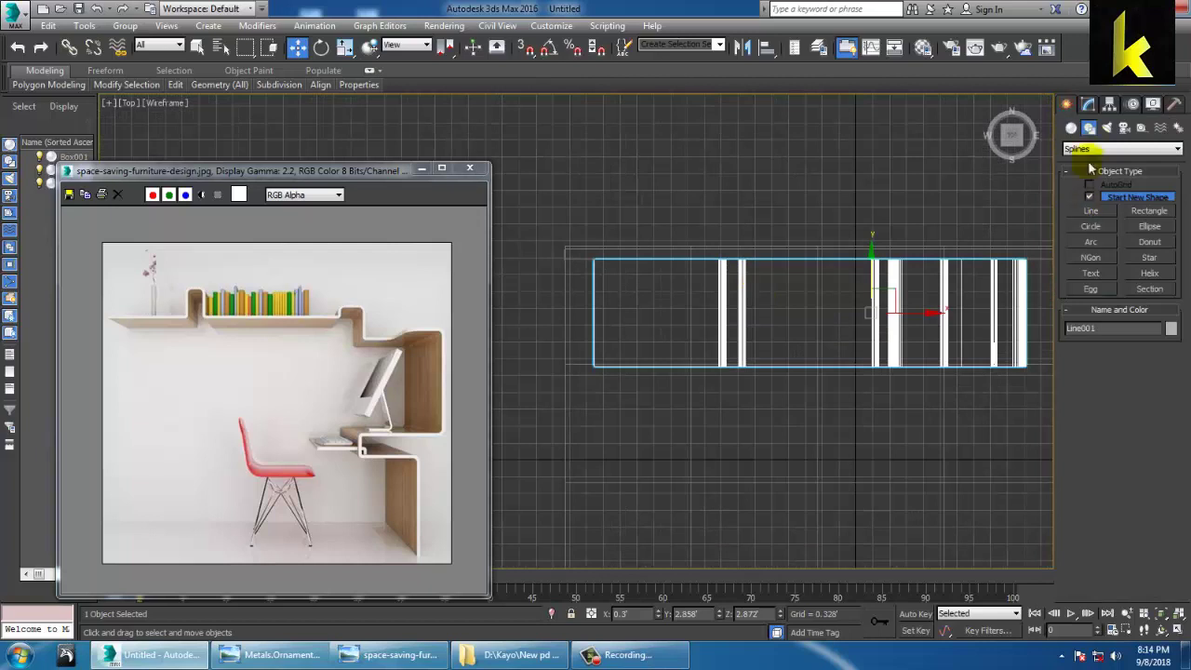
click(1095, 213)
click(1122, 149)
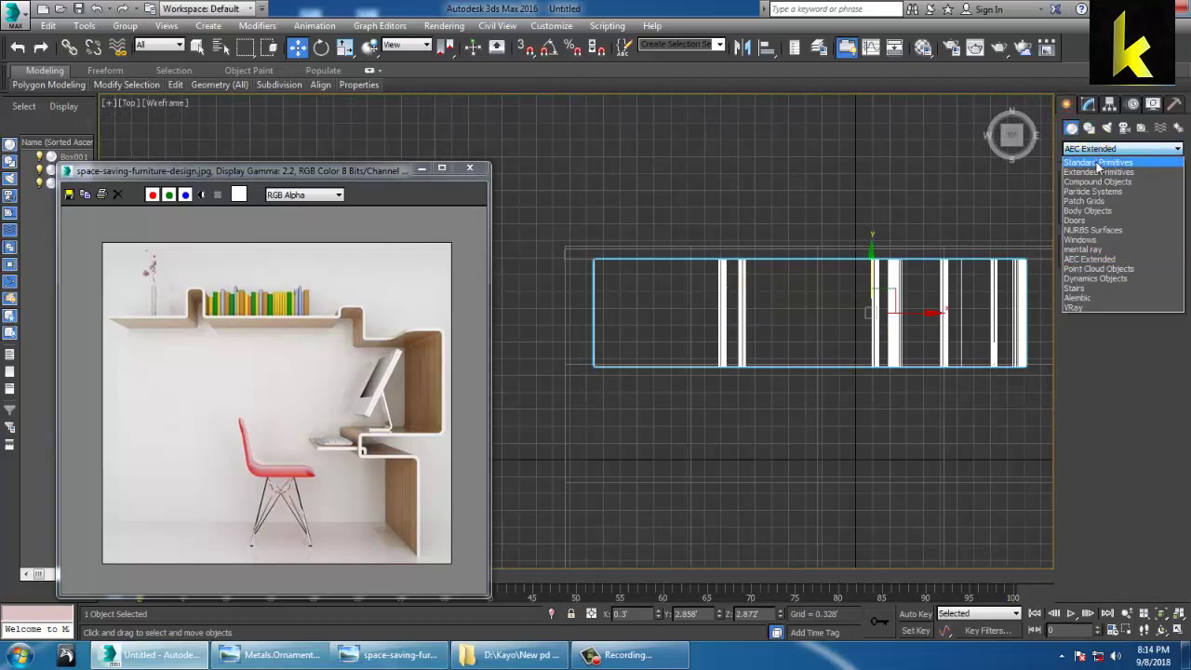
click(1098, 160)
click(1091, 199)
scroll(762, 313, up, 2)
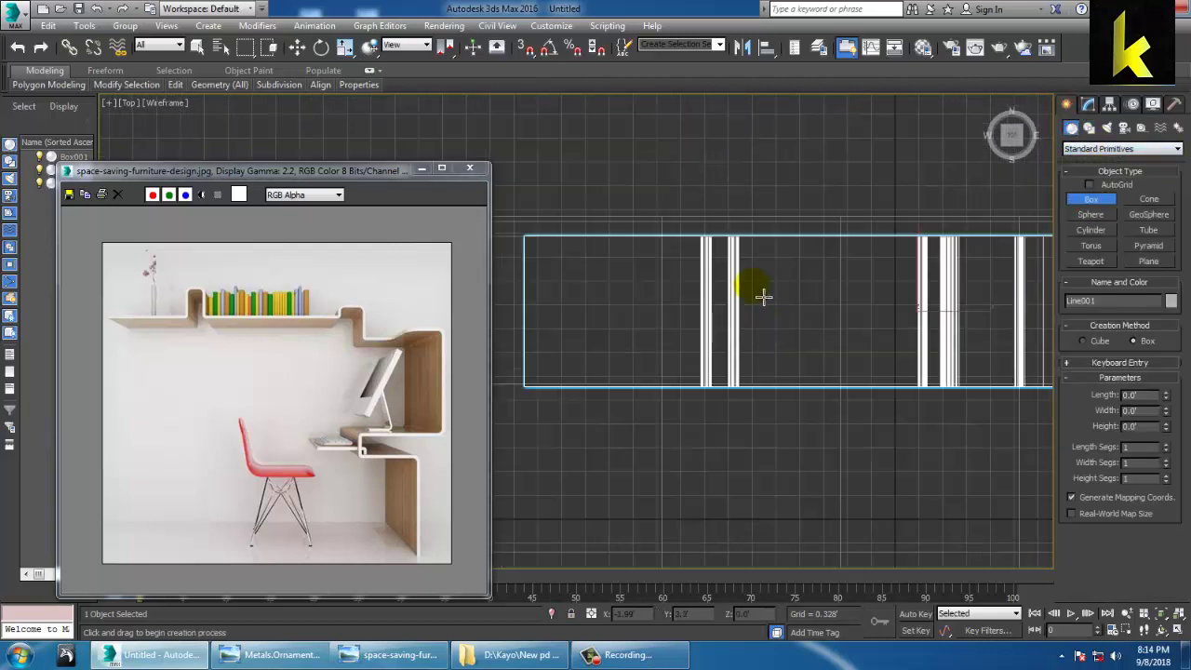
drag(753, 281, 775, 368)
key(w)
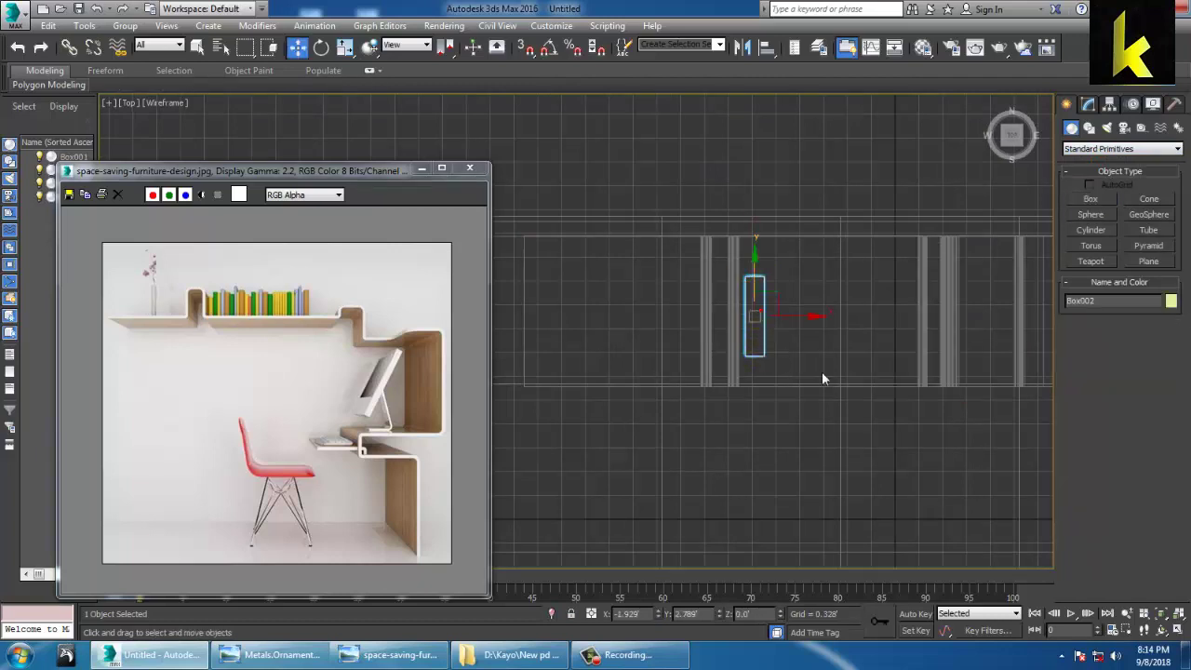
- Raise the book box in the maximized Perspective view to Z 5.464' so it sits on the upper shelf
key(alt+w)
right_click(850, 420)
key(alt+w)
drag(600, 556, 630, 280)
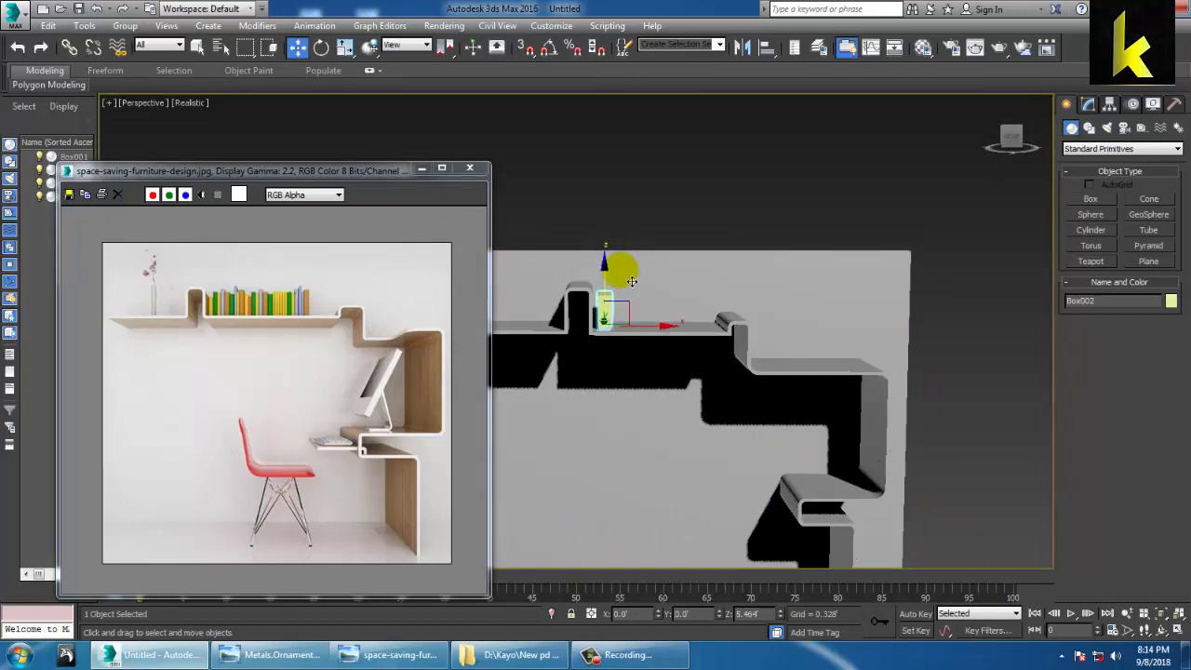
- Scale the book box thinner along X and move it up against the shelf's raised section, at about X -2.1'
key(z)
alt+middle_drag(632, 282, 735, 356)
scroll(622, 319, down, 5)
key(r)
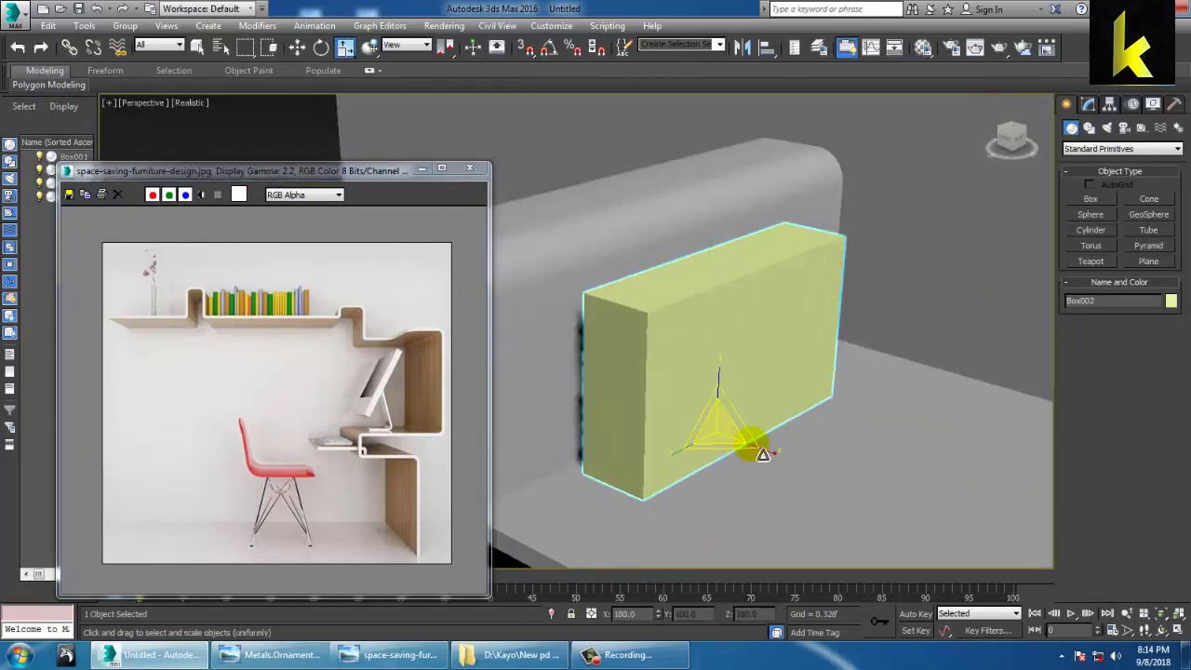
drag(763, 455, 700, 440)
alt+middle_drag(694, 441, 756, 449)
key(w)
drag(776, 449, 733, 446)
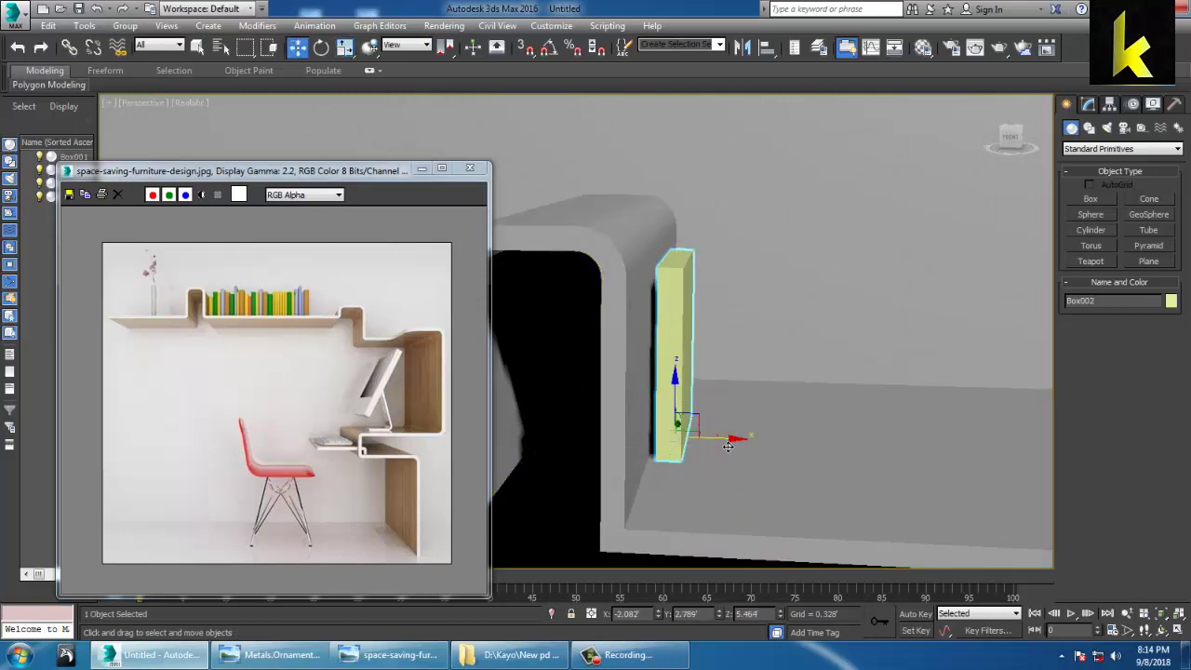
drag(728, 447, 723, 447)
alt+middle_drag(733, 438, 739, 434)
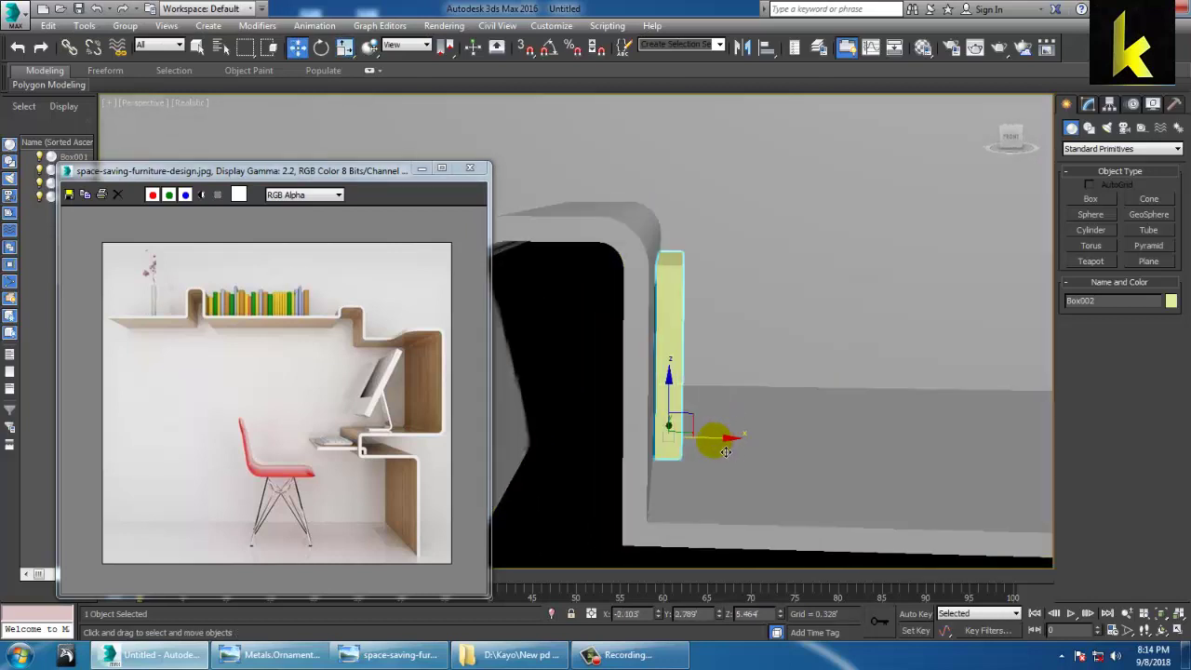
- Convert the book box to an Editable Poly
mouse_move(727, 443)
shift+mouse_down()
mouse_move(755, 443)
mouse_move(712, 436)
shift+mouse_up()
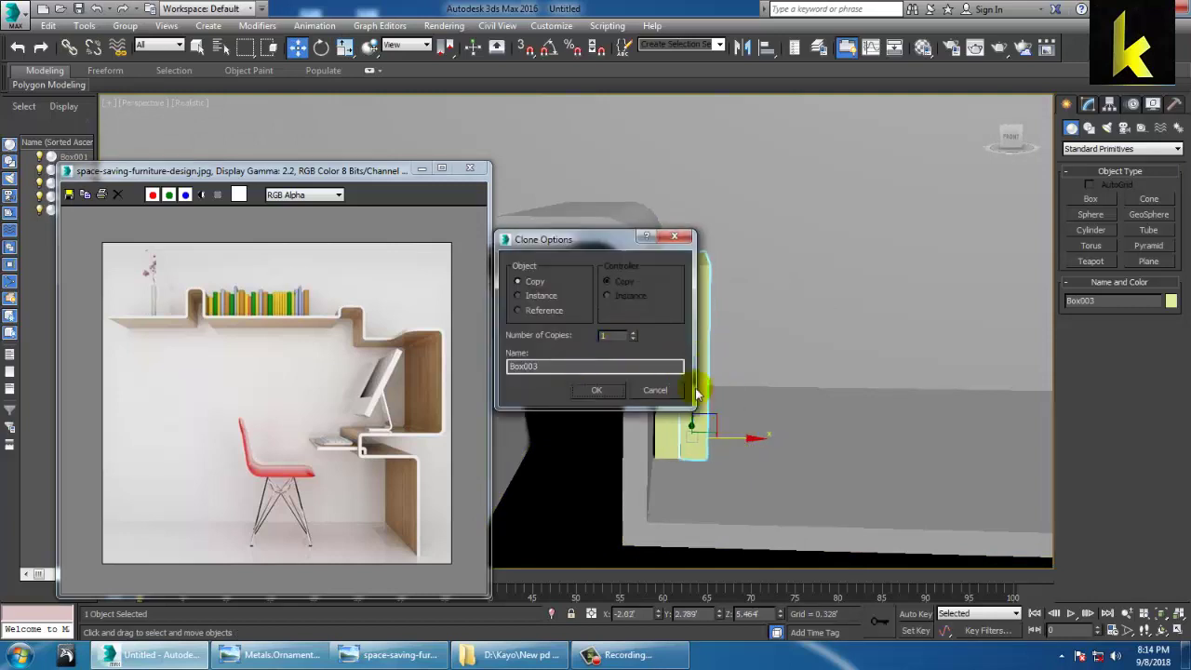
click(655, 391)
right_click(663, 365)
mouse_move(743, 516)
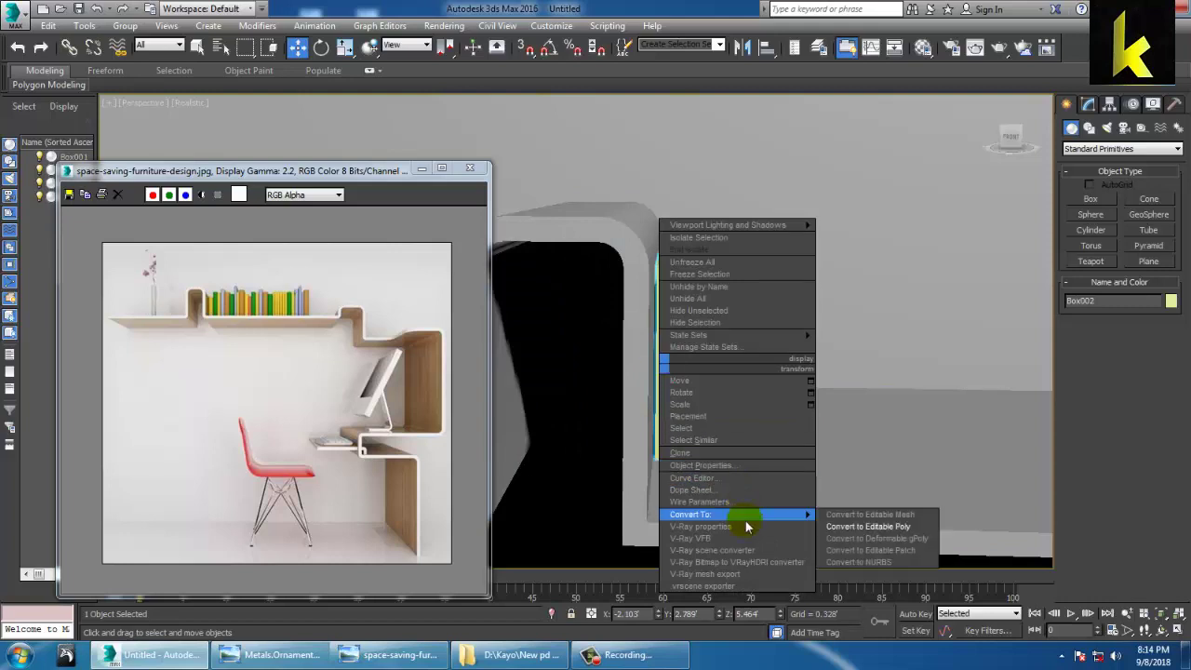
click(852, 526)
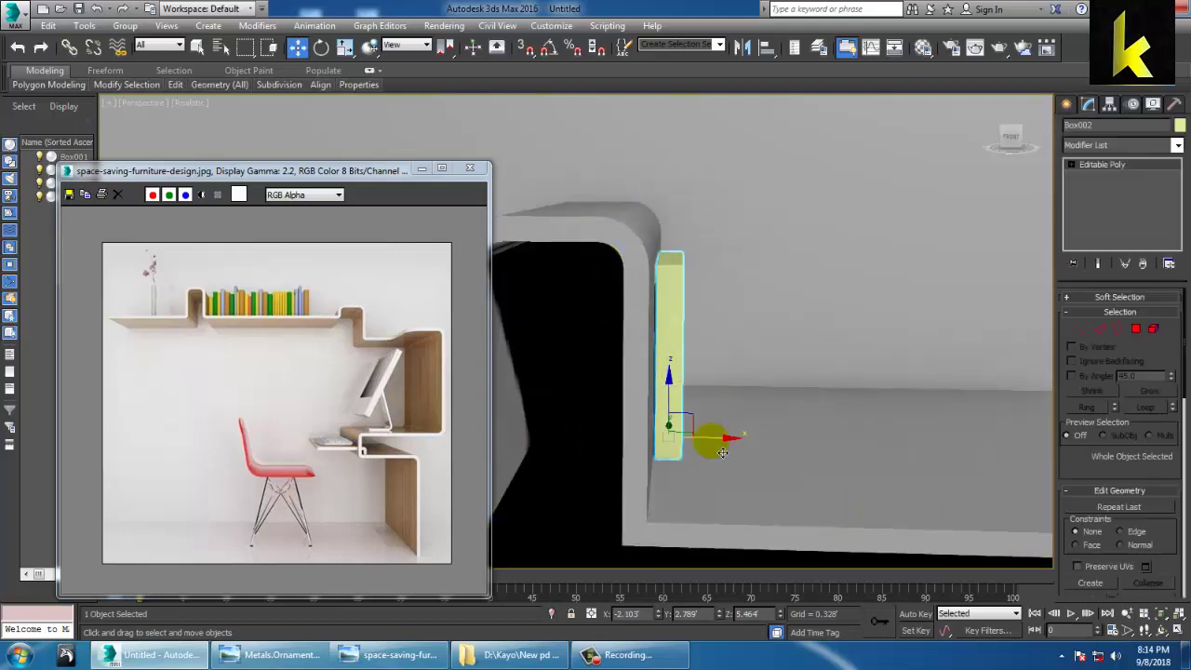
- Make 16 side-by-side copies of the book along X, spaced about 0.08' apart
mouse_move(723, 453)
shift+mouse_down()
mouse_move(756, 443)
mouse_move(729, 447)
shift+mouse_up()
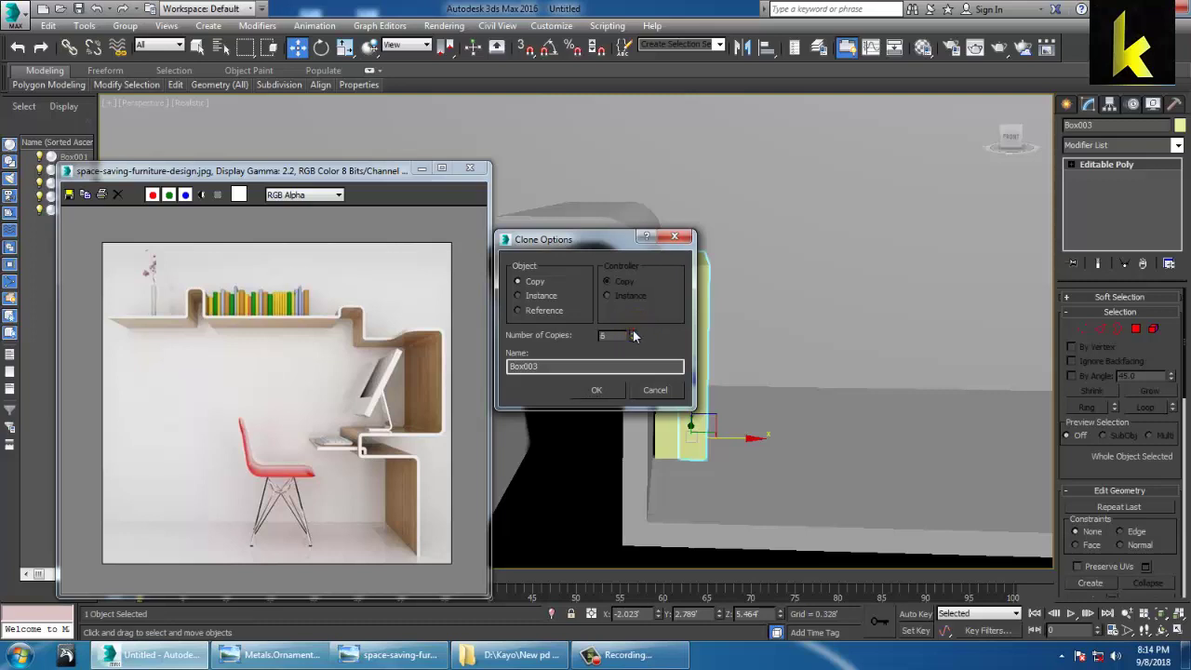
click(600, 390)
scroll(798, 346, up, 3)
scroll(790, 370, down, 2)
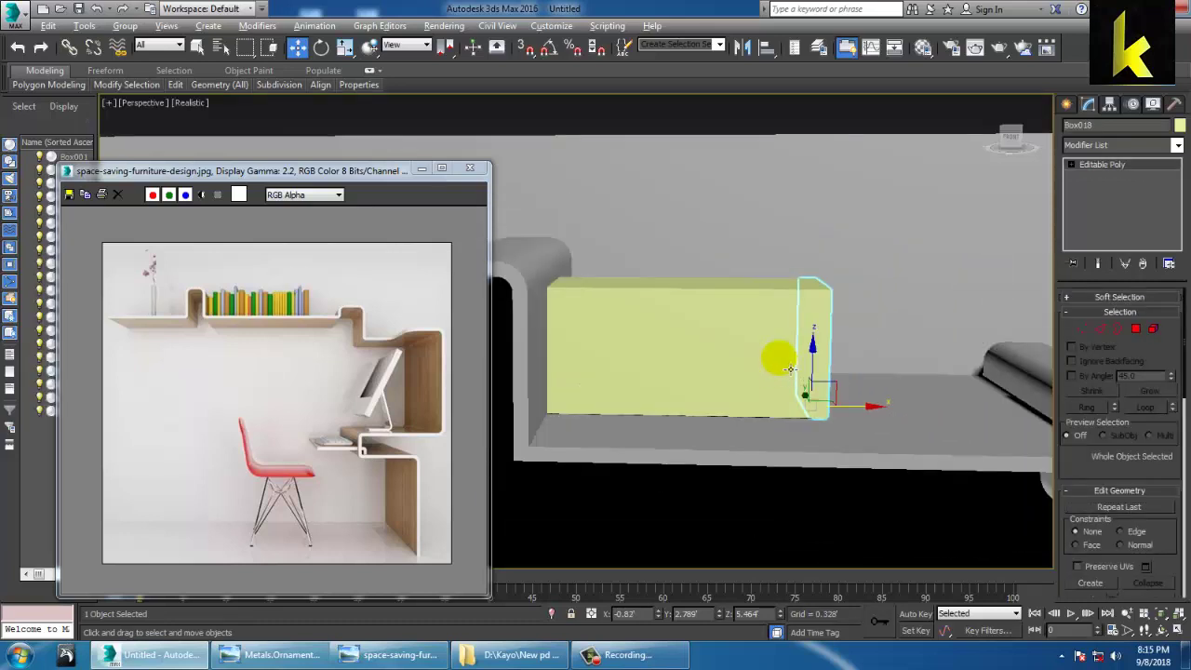
- Lower the top vertices of the thirteenth and ninth books in the row, with edged faces displayed
click(752, 338)
key(1)
drag(704, 202, 828, 354)
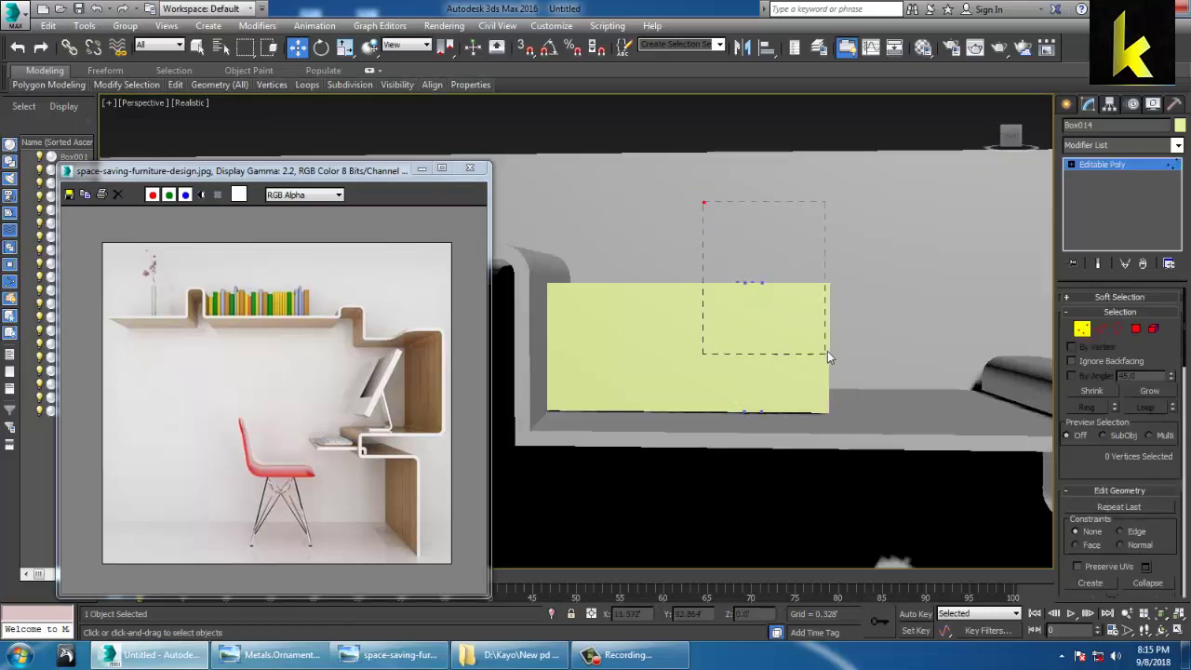
drag(705, 213, 689, 321)
key(F4)
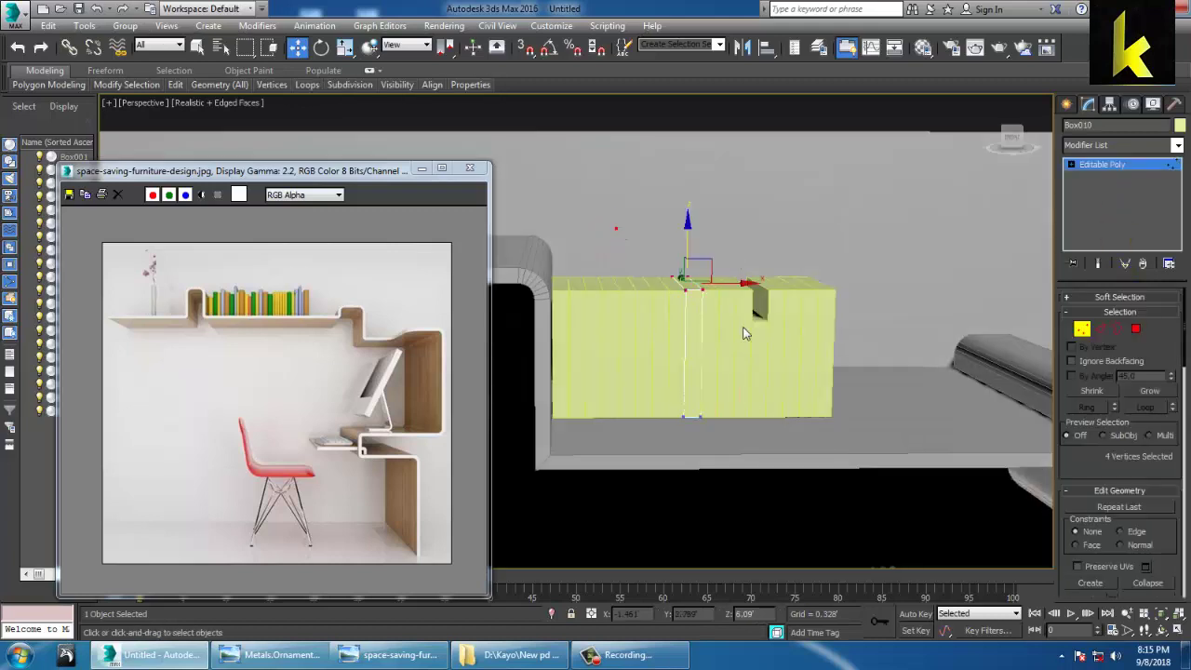
click(693, 238)
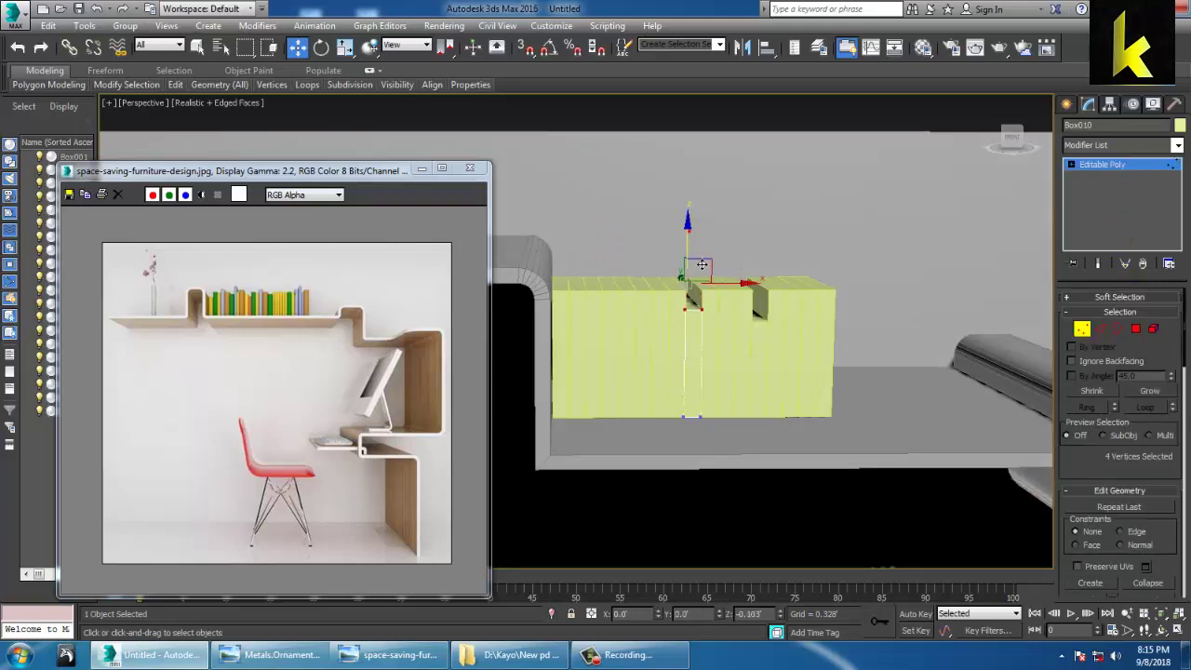
drag(702, 266, 744, 290)
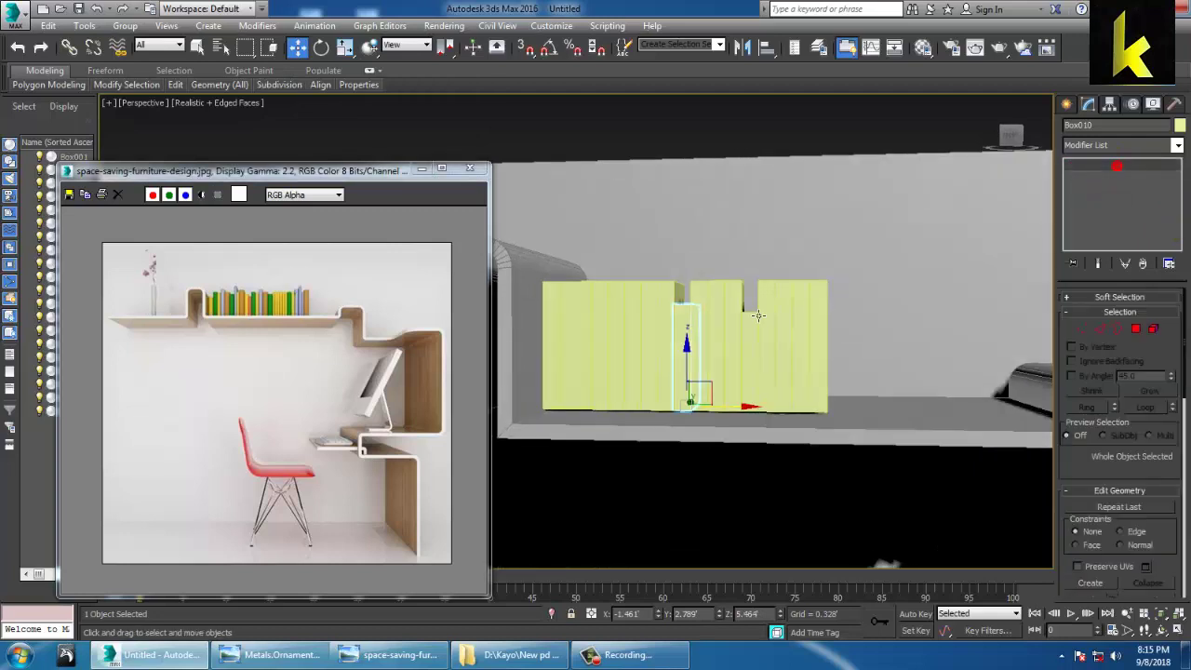
- Lower the top vertices of the fifth, sixteenth and second books to vary their heights
click(610, 310)
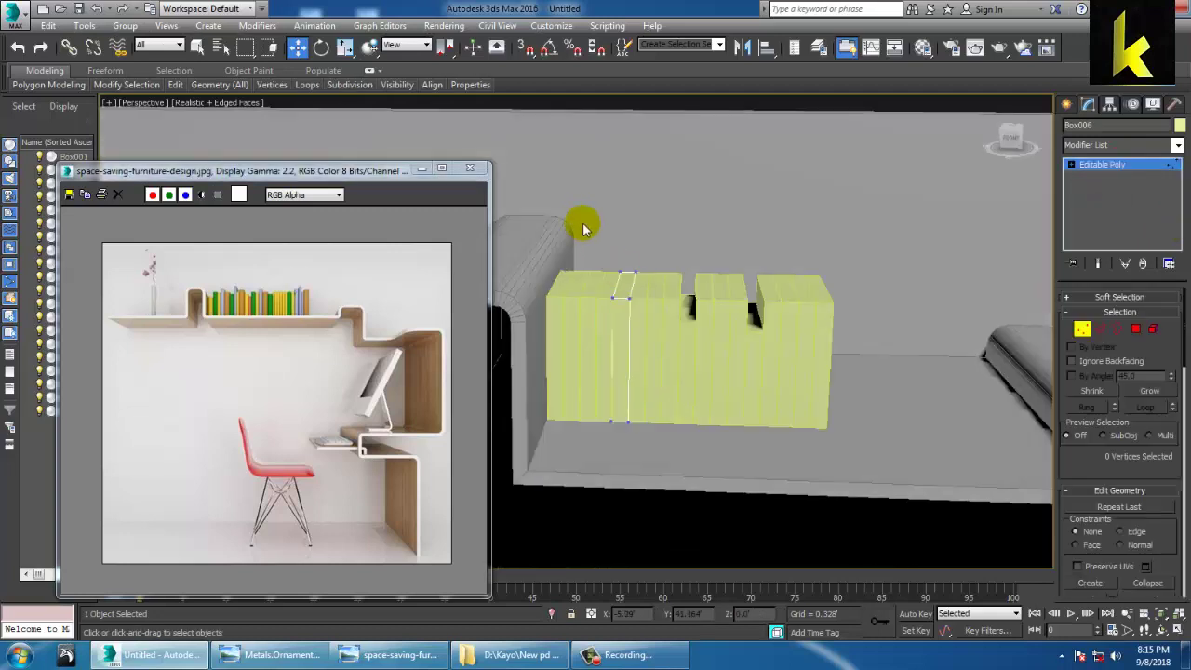
drag(584, 226, 675, 339)
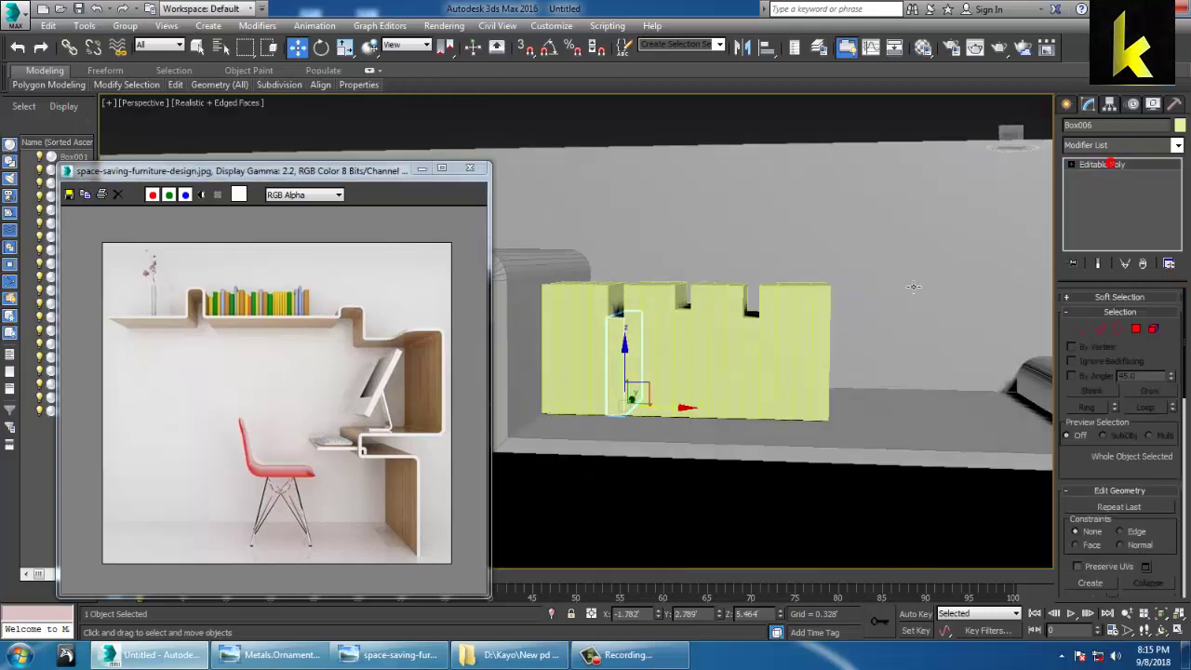
click(792, 316)
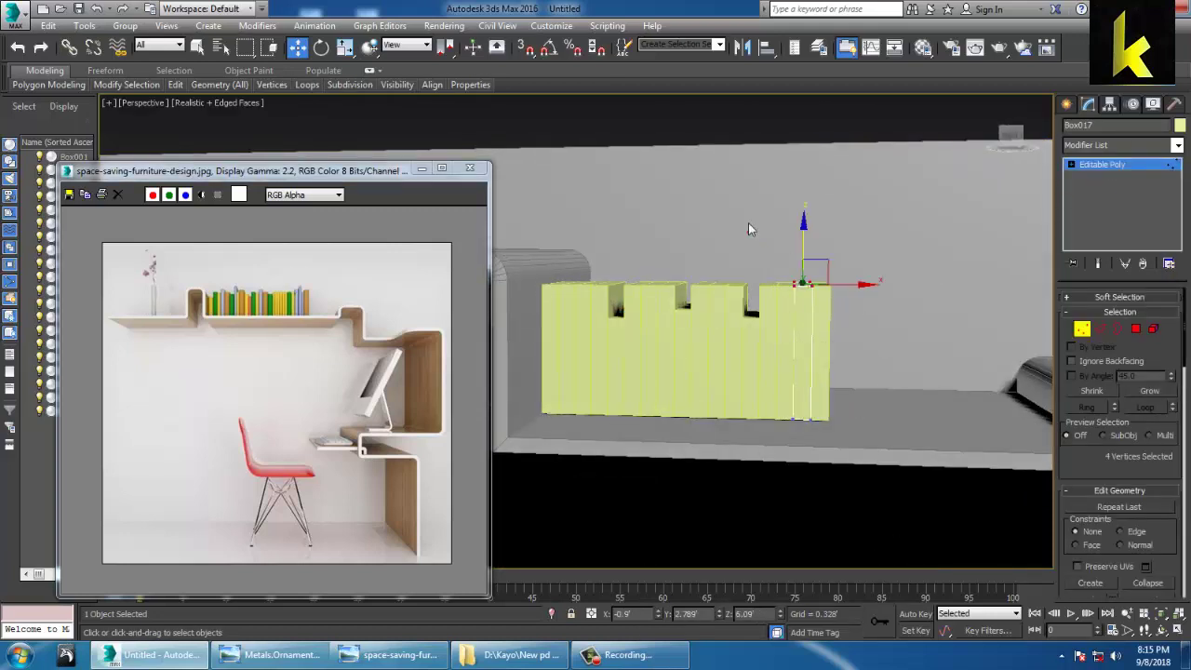
drag(812, 240, 806, 269)
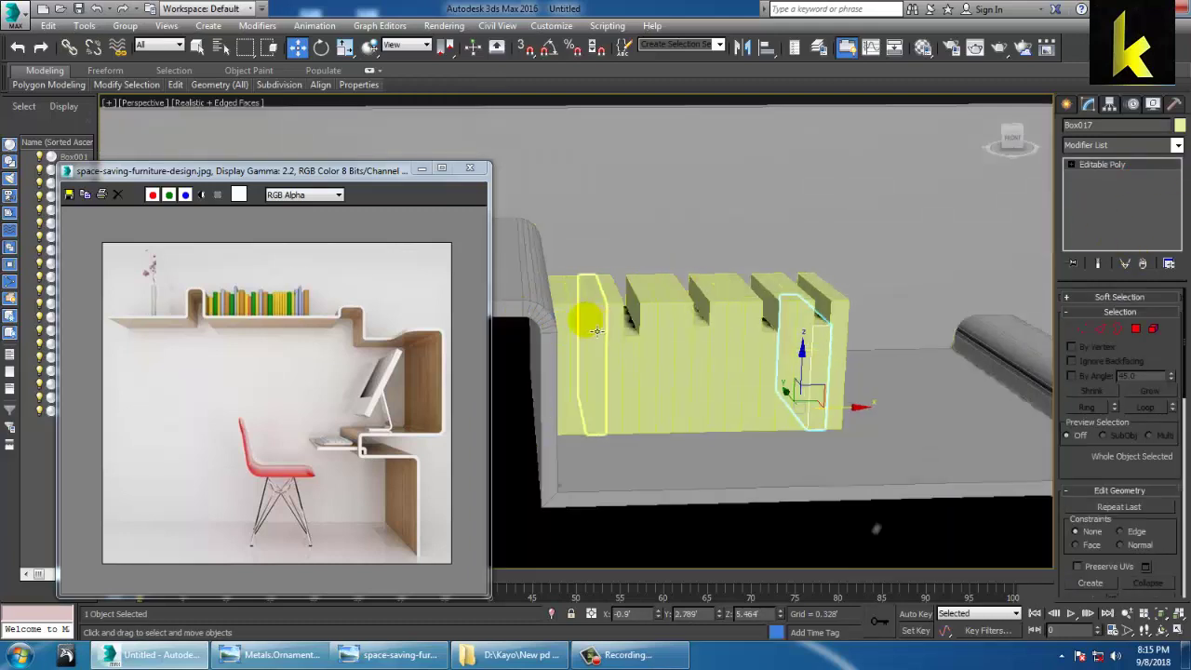
alt+middle_drag(677, 332, 700, 263)
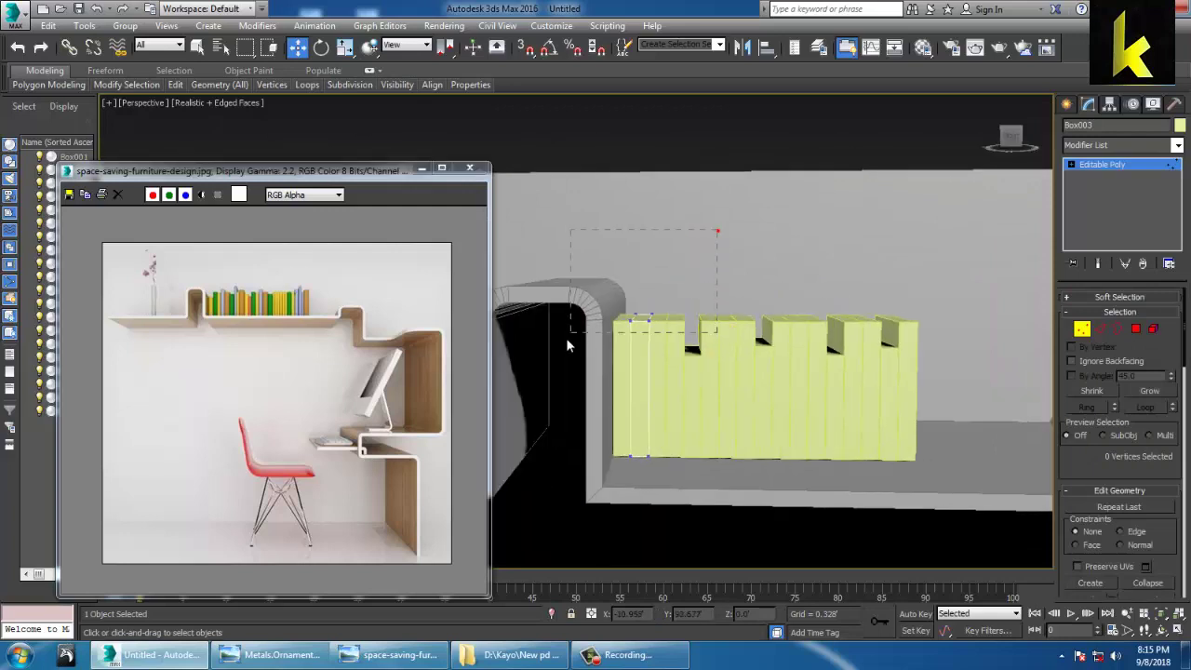
drag(567, 339, 570, 335)
mouse_move(650, 291)
mouse_down()
mouse_move(638, 354)
mouse_move(662, 293)
mouse_up()
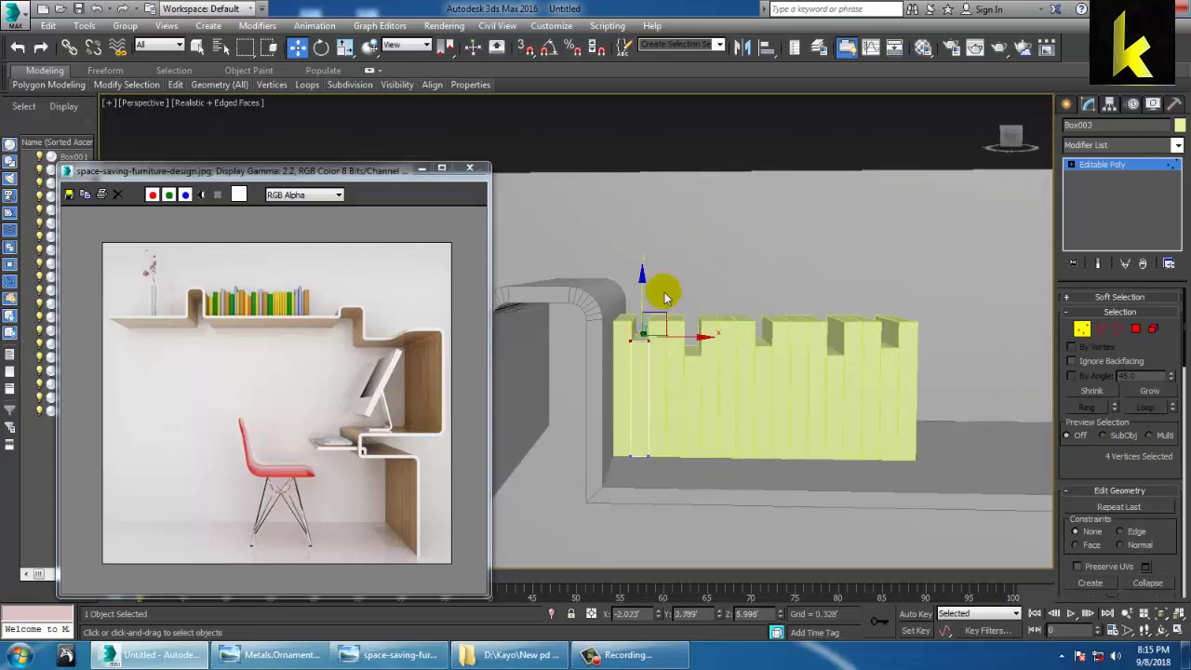
click(1129, 169)
- Raise the top vertices of the eleventh book to about Z 6.25' and of the seventh book to about 6.18'
click(793, 357)
key(1)
drag(750, 286, 825, 328)
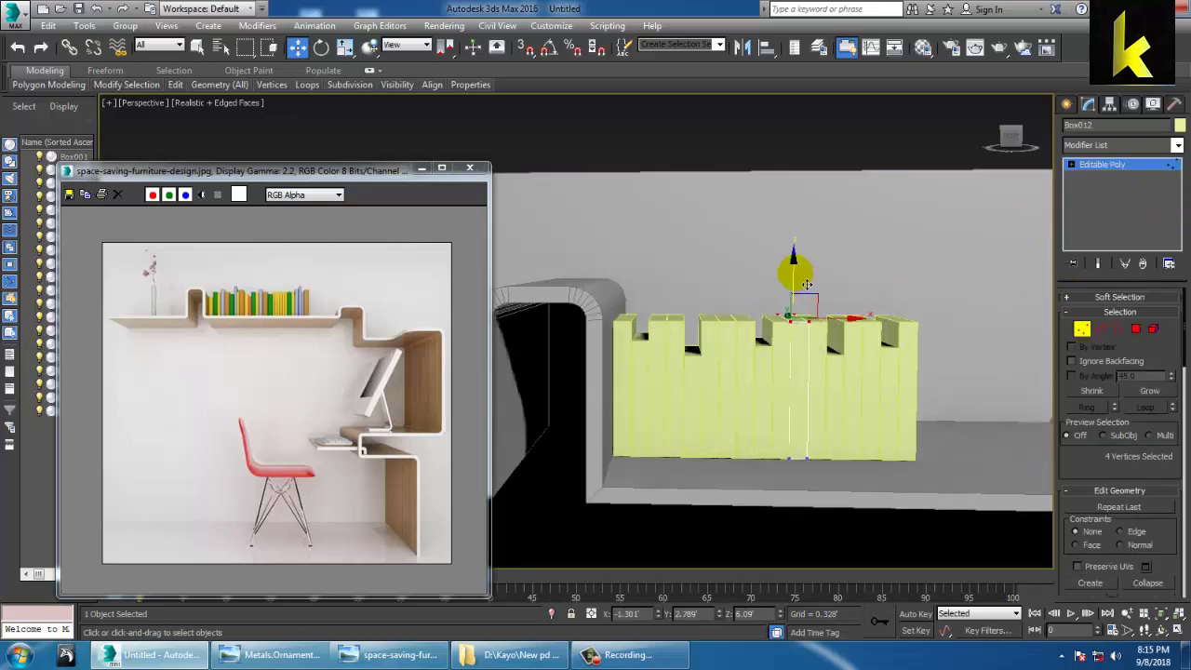
drag(806, 284, 806, 249)
click(1103, 164)
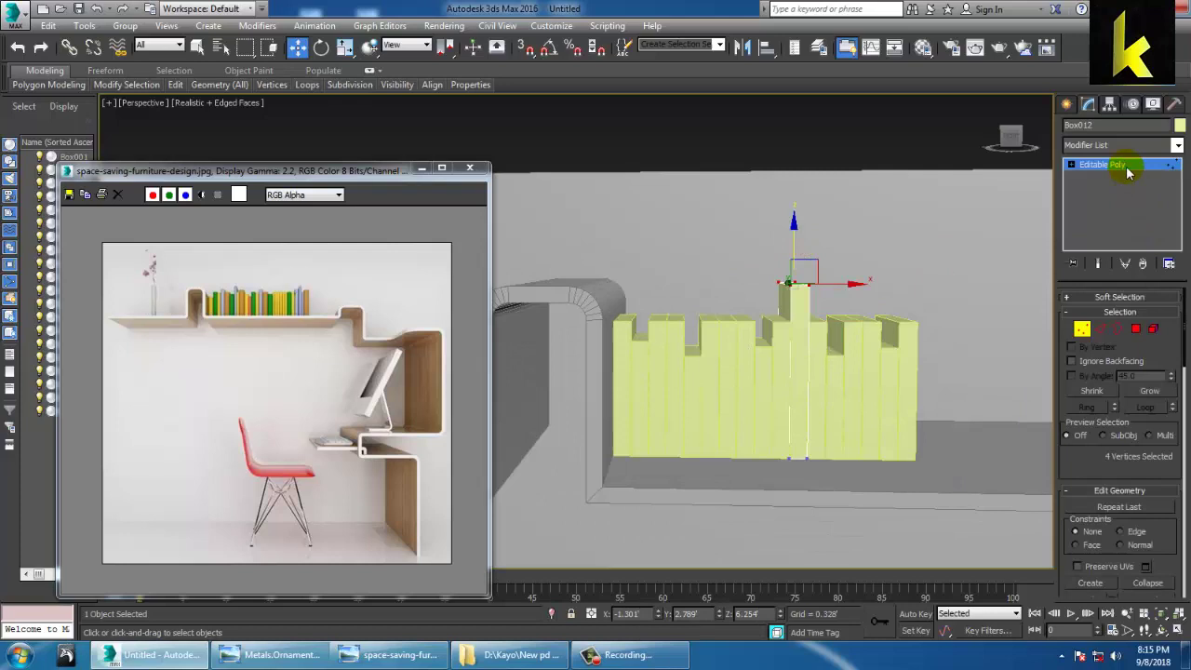
click(732, 361)
key(1)
drag(681, 284, 746, 329)
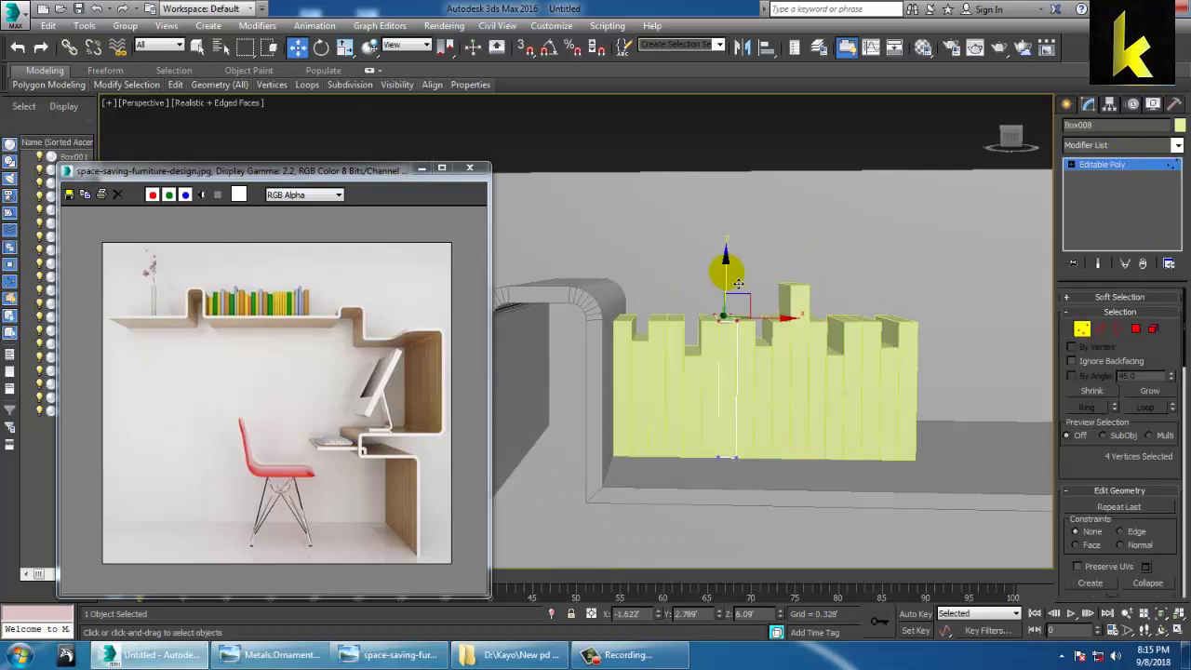
drag(737, 283, 737, 269)
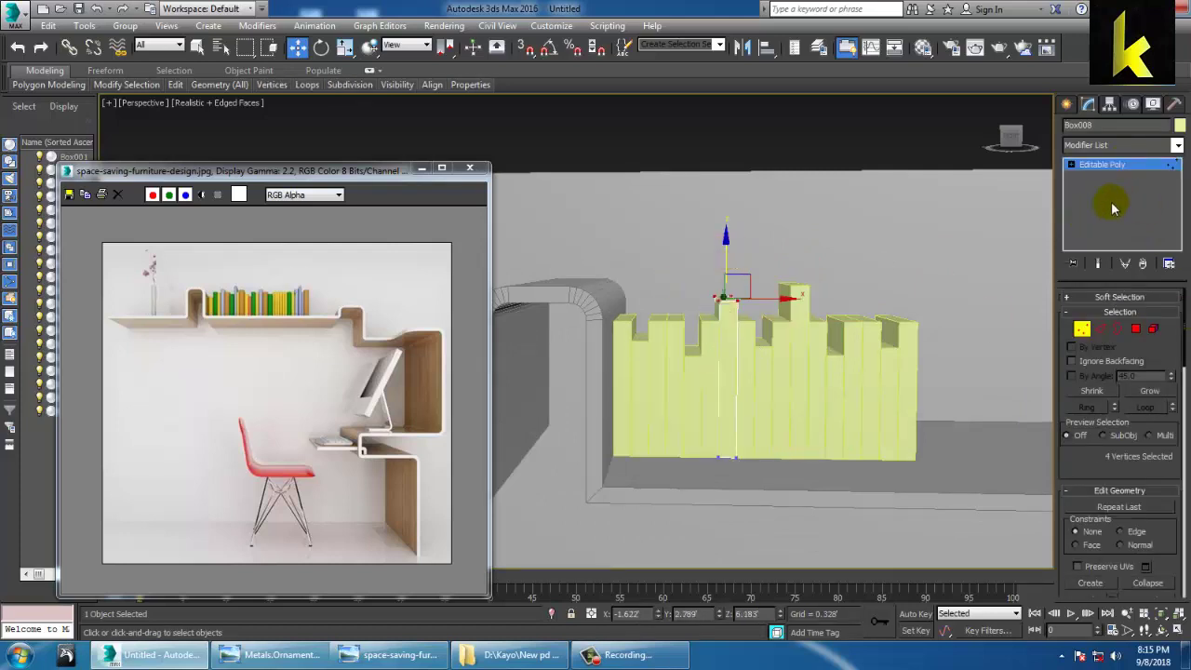
click(1128, 165)
- Select all objects in the scene and set their object color to white
mouse_move(898, 312)
alt+middle_down()
mouse_move(851, 350)
mouse_move(867, 314)
mouse_move(897, 305)
mouse_move(901, 333)
alt+middle_up()
scroll(852, 344, down, 3)
scroll(897, 306, up, 2)
scroll(876, 326, down, 4)
scroll(903, 334, down, 1)
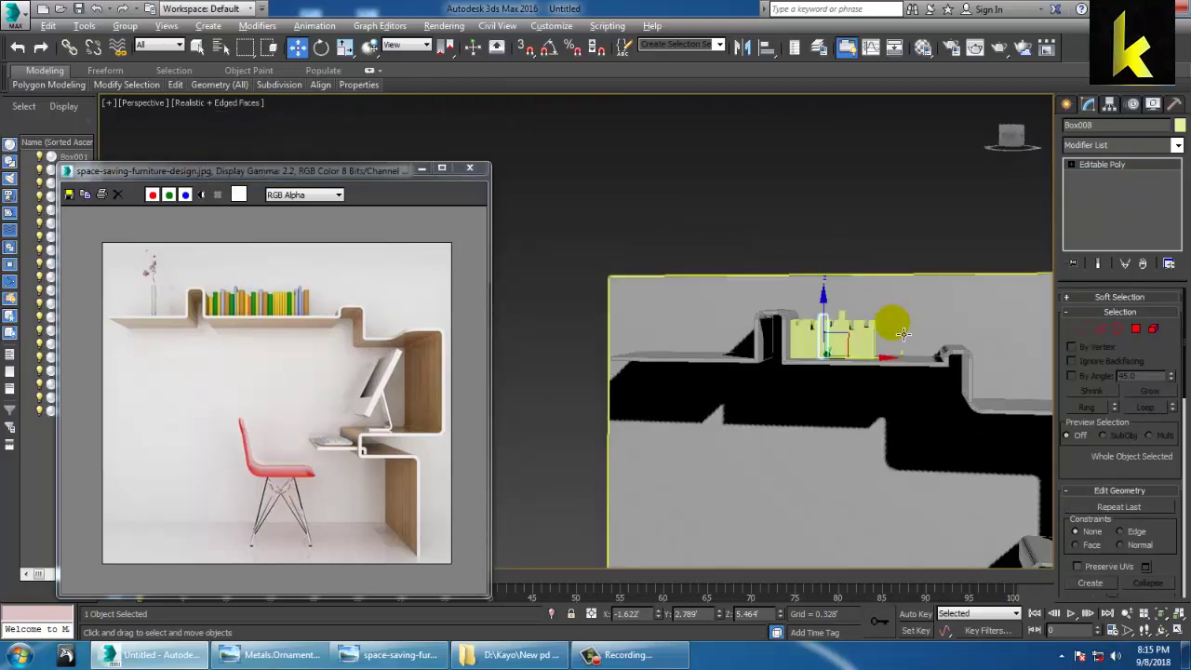
click(603, 203)
key(ctrl+a)
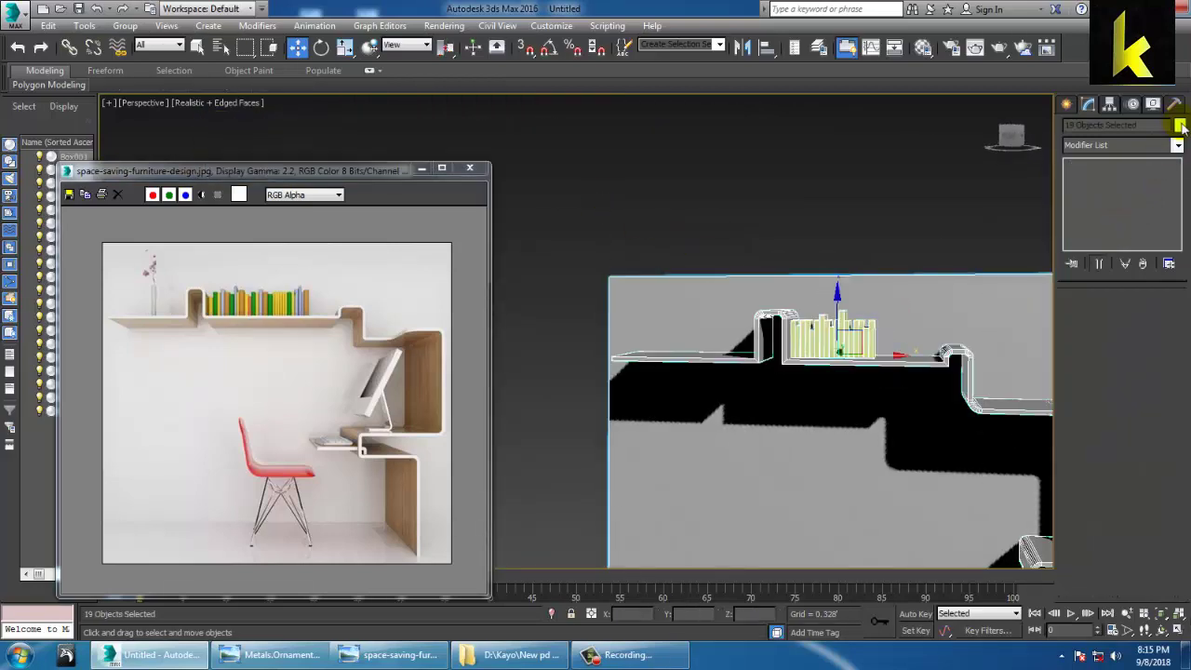
click(1180, 126)
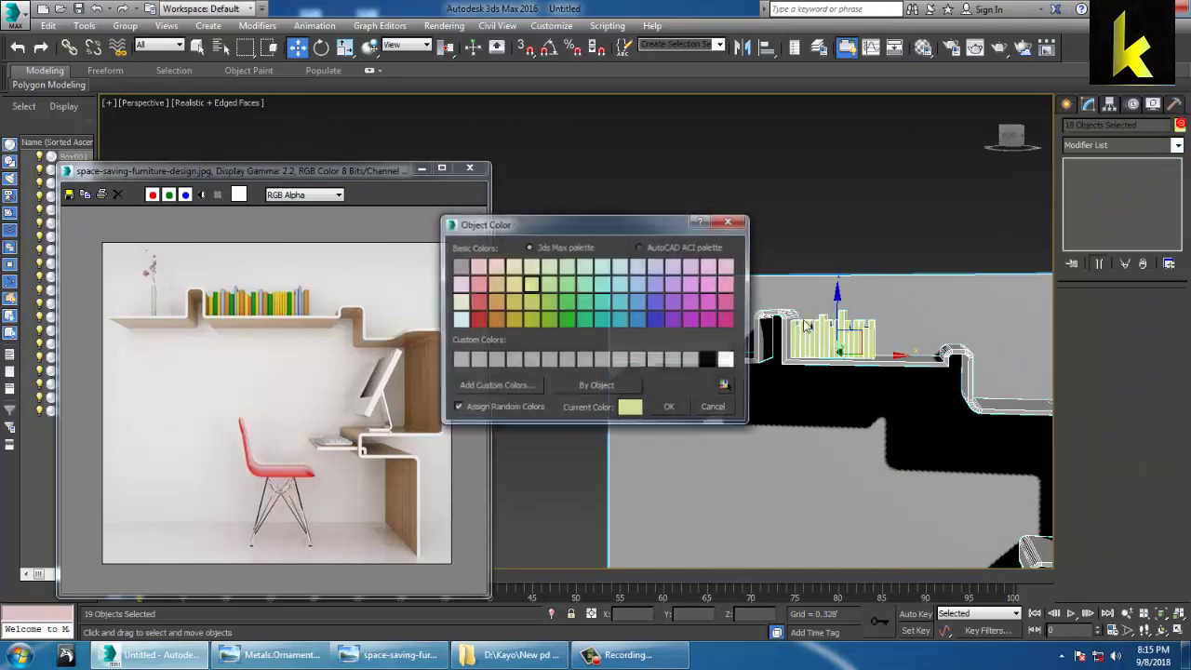
click(674, 410)
- Select only the shelf unit and try picking the front vertices of its upper shelves
scroll(744, 381, up, 3)
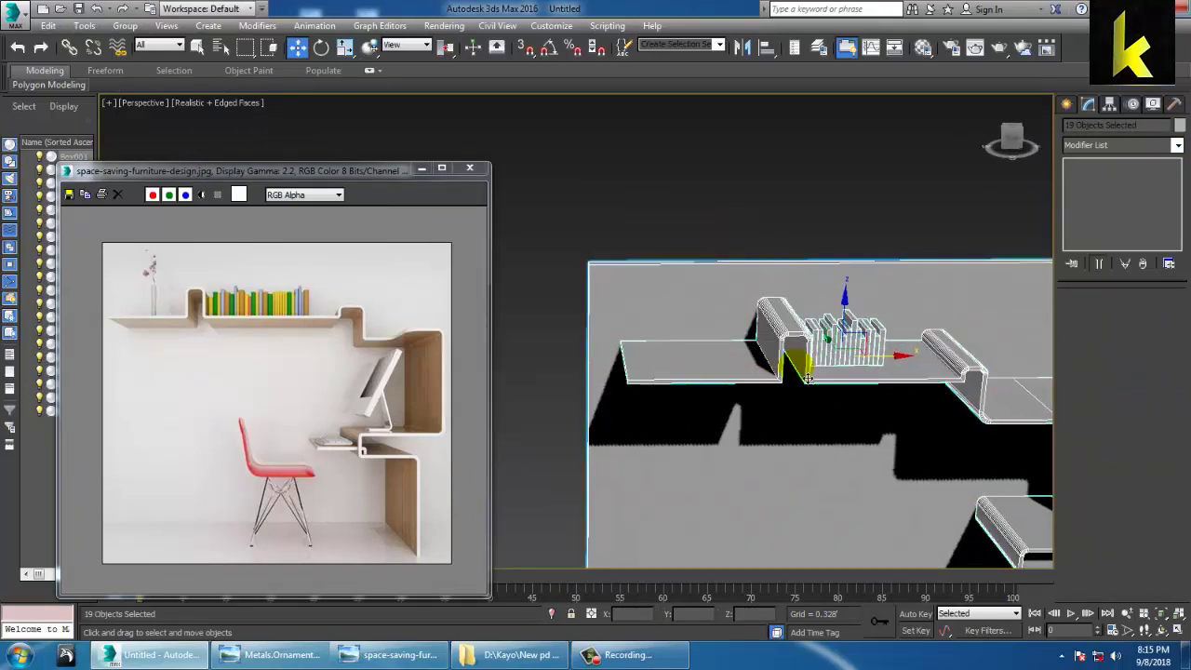
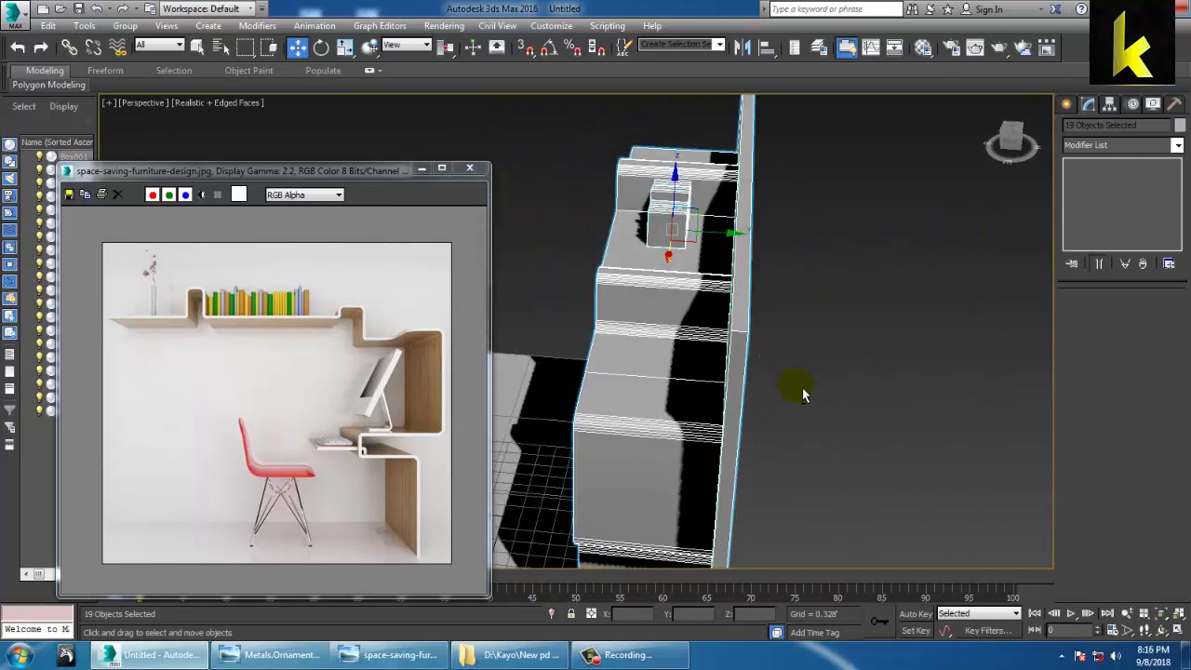
click(657, 251)
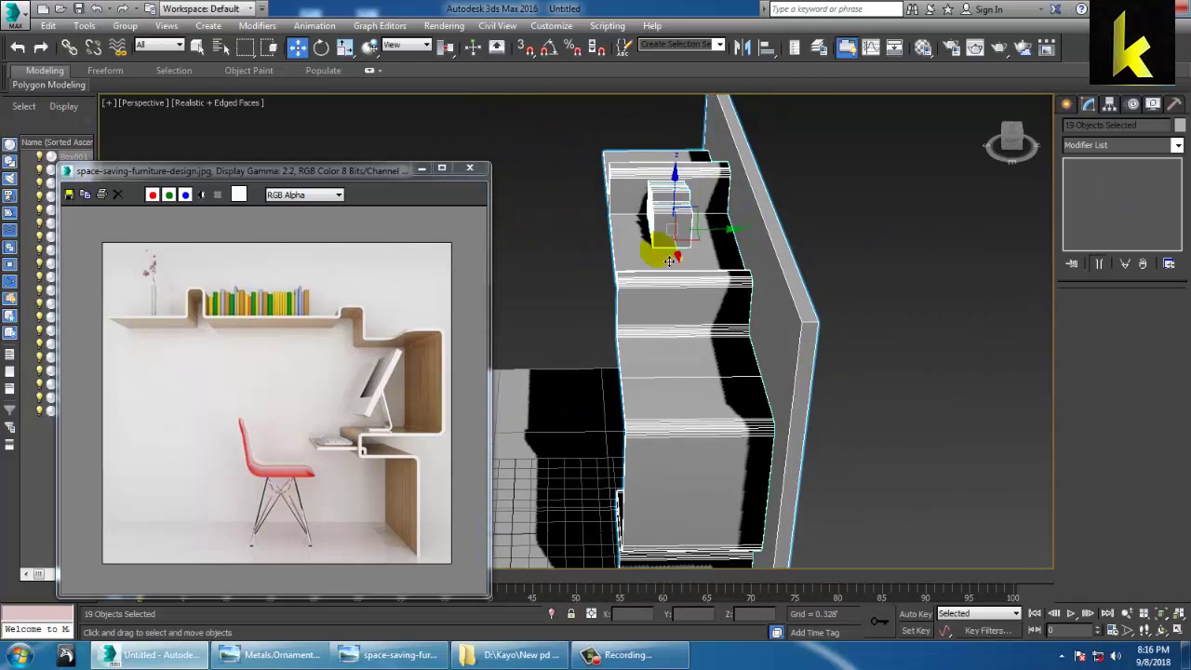
key(1)
drag(631, 335, 656, 466)
alt+middle_drag(657, 465, 1001, 260)
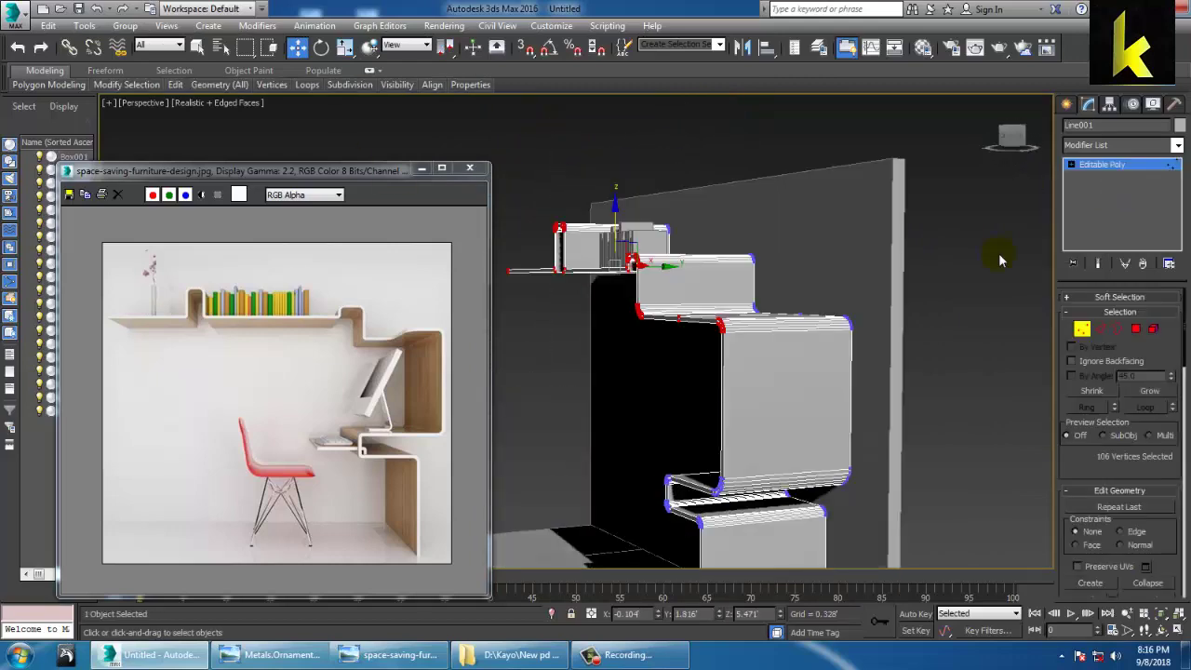
click(1142, 168)
- With Swift Loop, add an edge loop across the middle of the shelf above the desk and one across its tall side panel
double_click(56, 72)
key(shift+alt+w)
alt+middle_drag(736, 423, 789, 448)
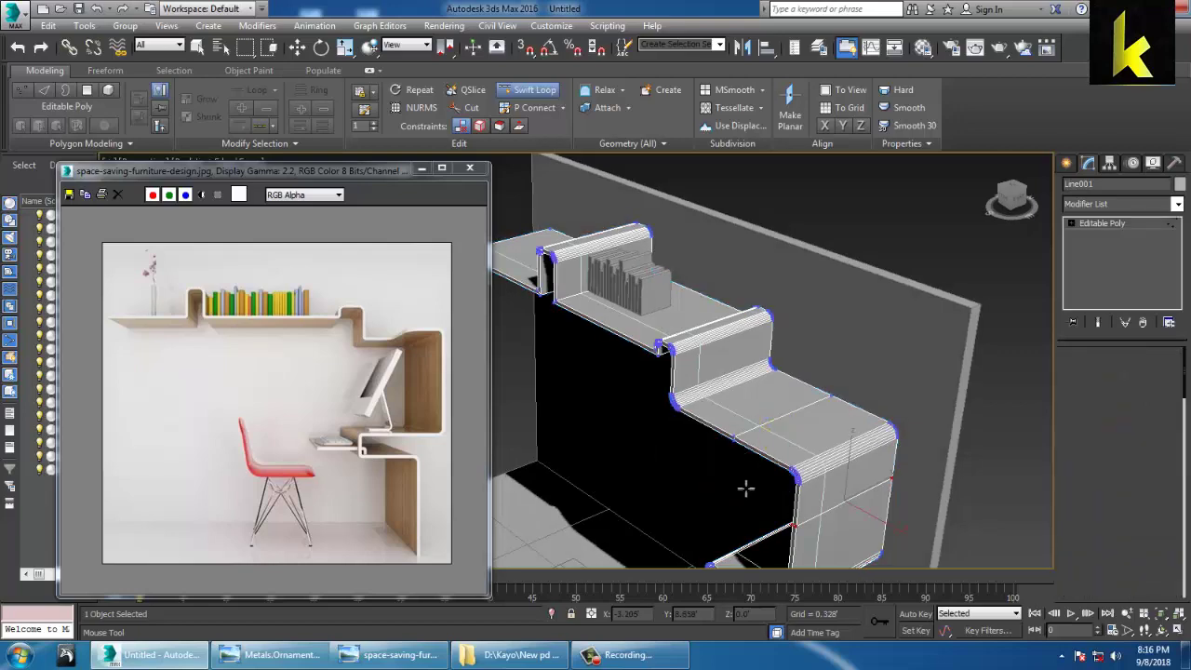
key(1)
key(1)
- Add two more Swift Loop edge loops to the shelf above the desk, one on each side of the middle loop
drag(703, 482, 748, 446)
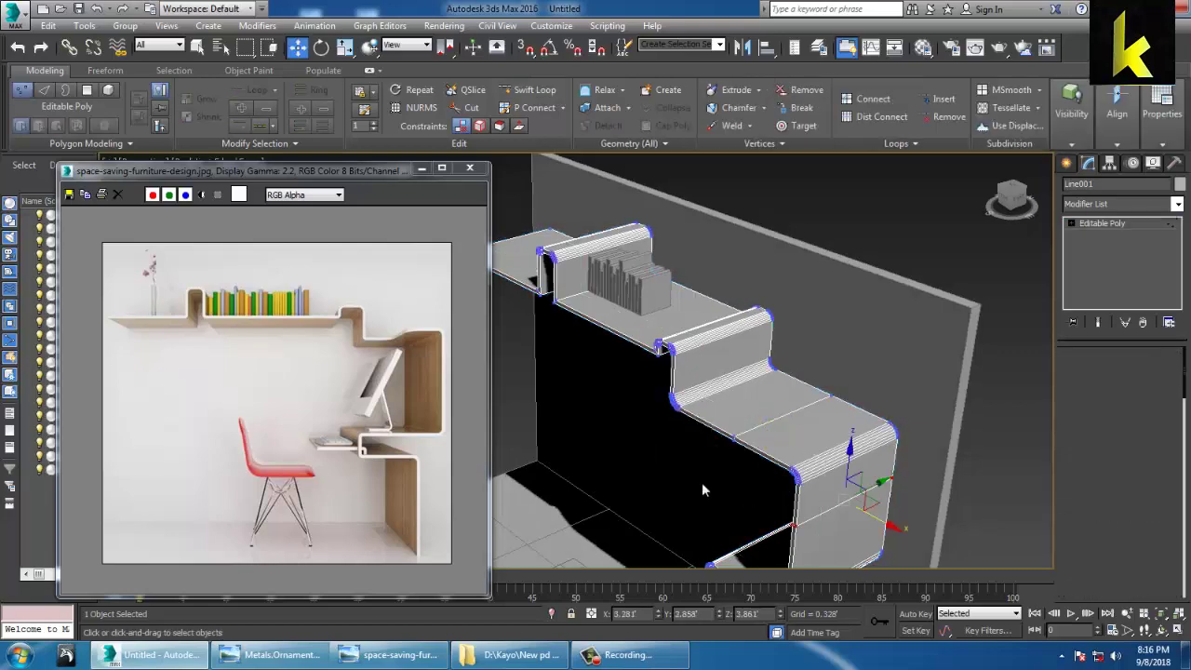
click(754, 432)
alt+middle_drag(776, 394, 776, 430)
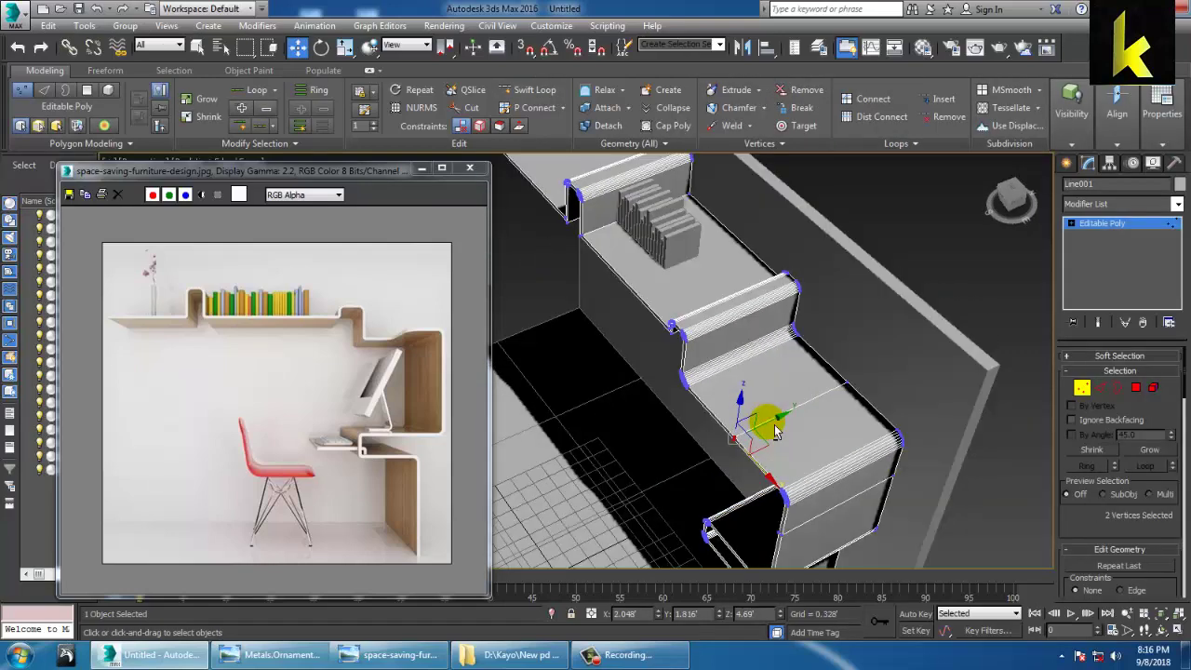
click(523, 90)
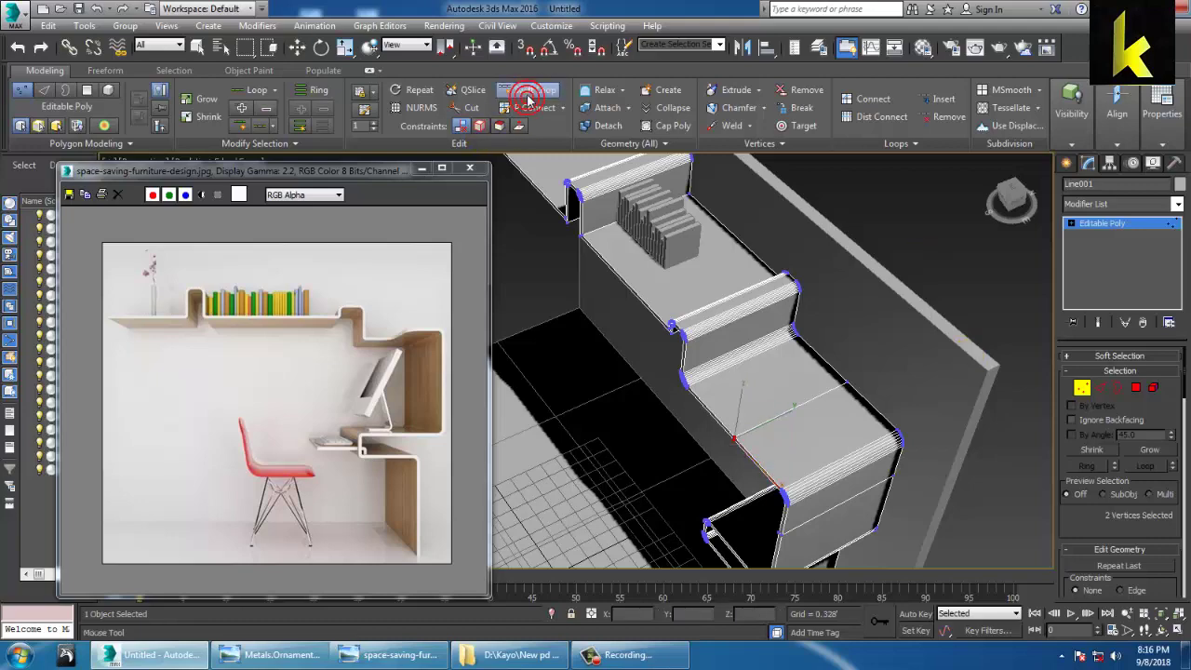
click(705, 394)
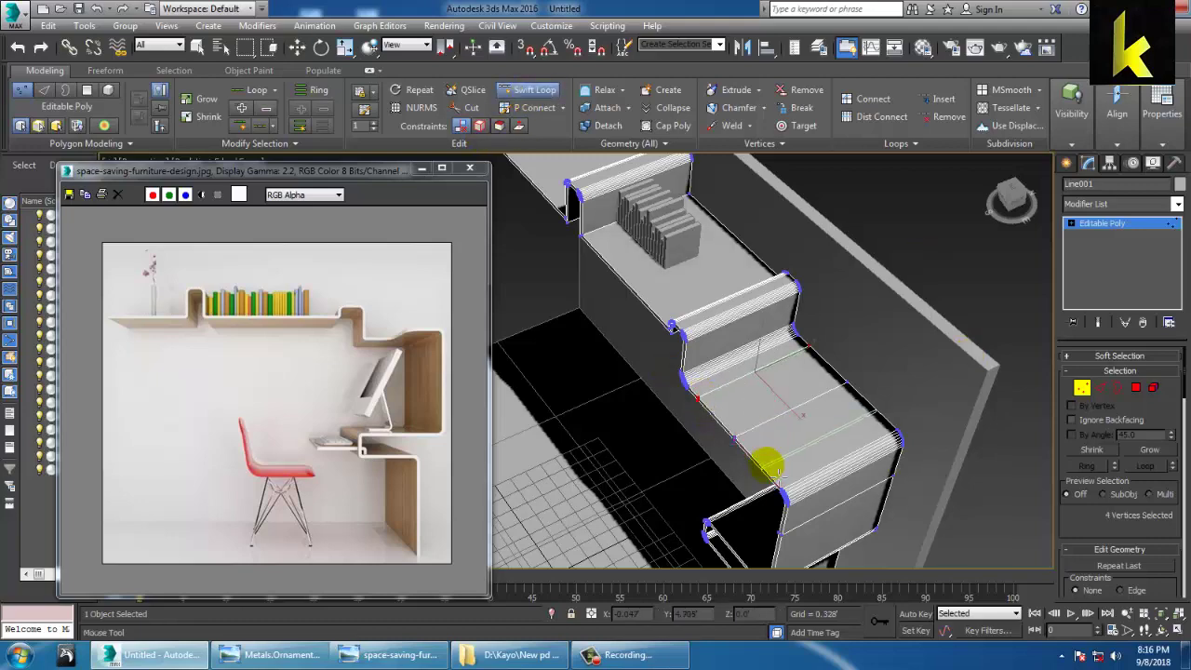
alt+middle_drag(802, 414, 785, 438)
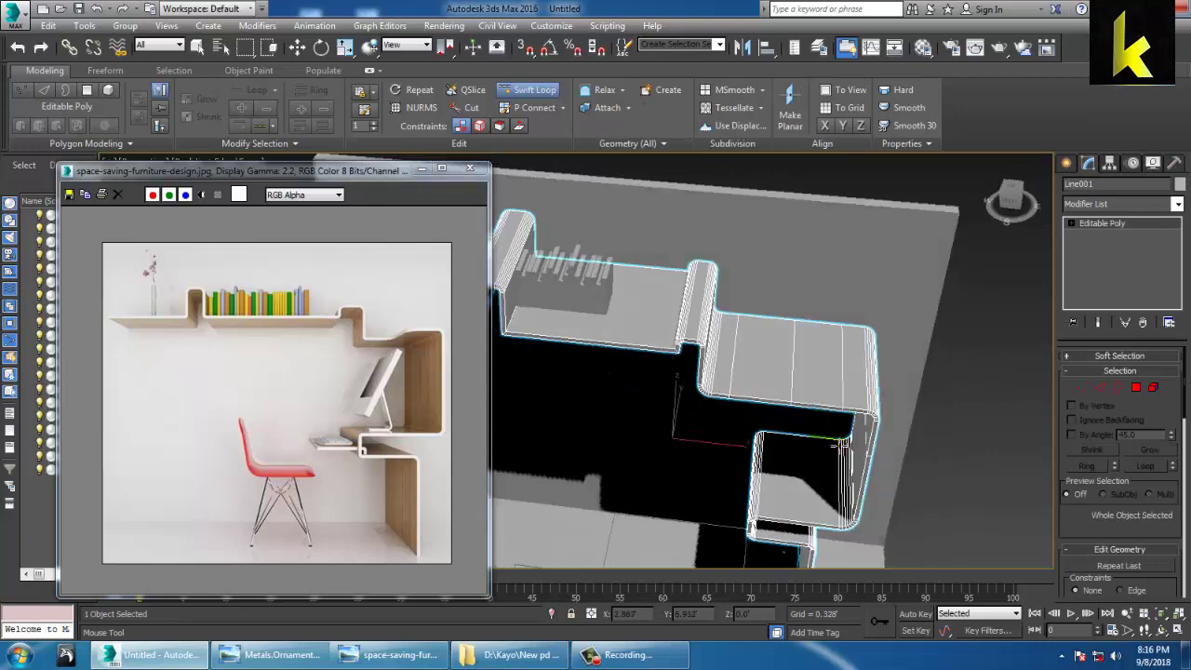
right_click(766, 385)
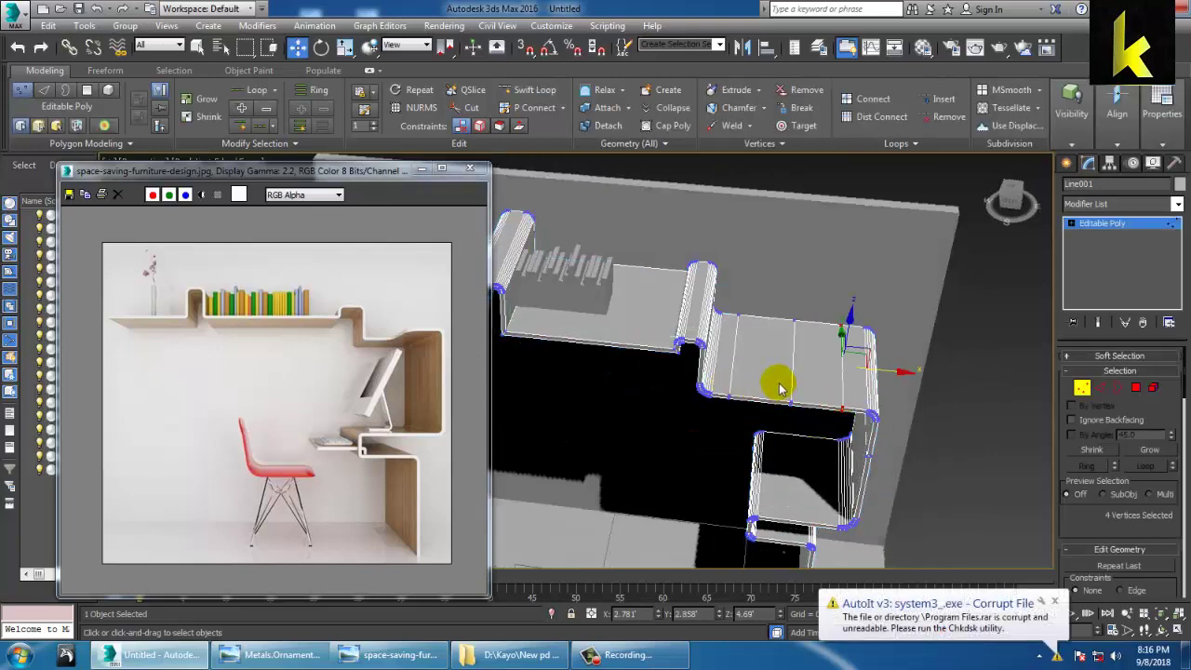
- Try pushing the two front vertices of the shelf's middle loop back along Y by about 0.51'
drag(804, 420, 806, 424)
alt+middle_drag(806, 425, 748, 416)
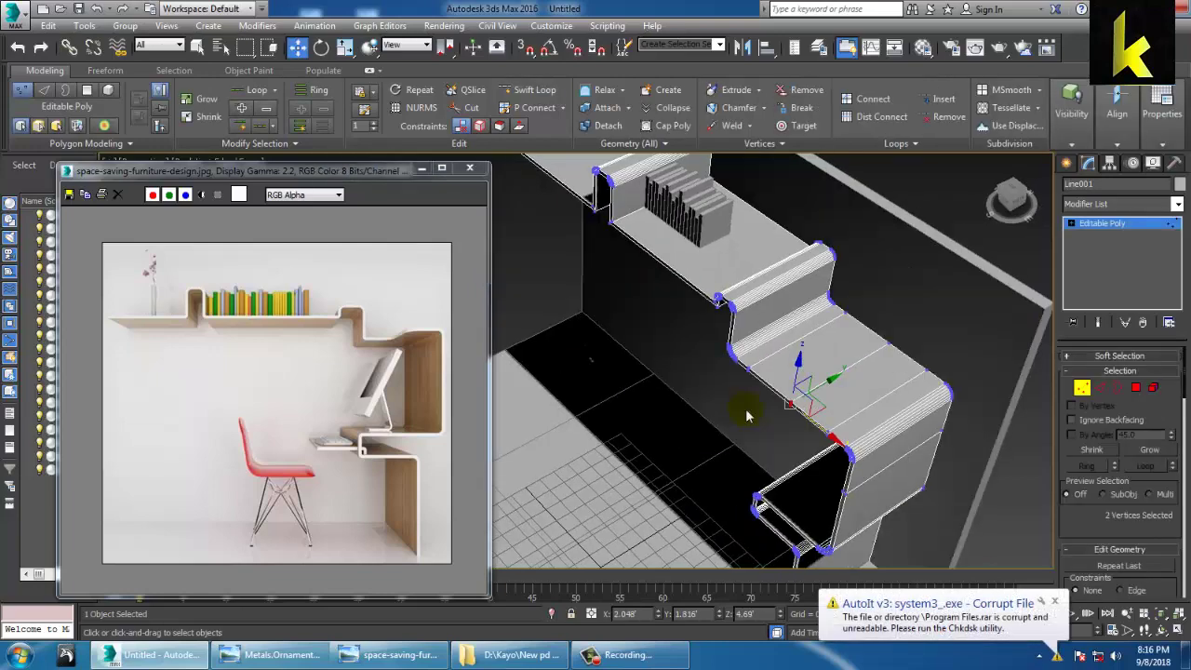
click(1056, 604)
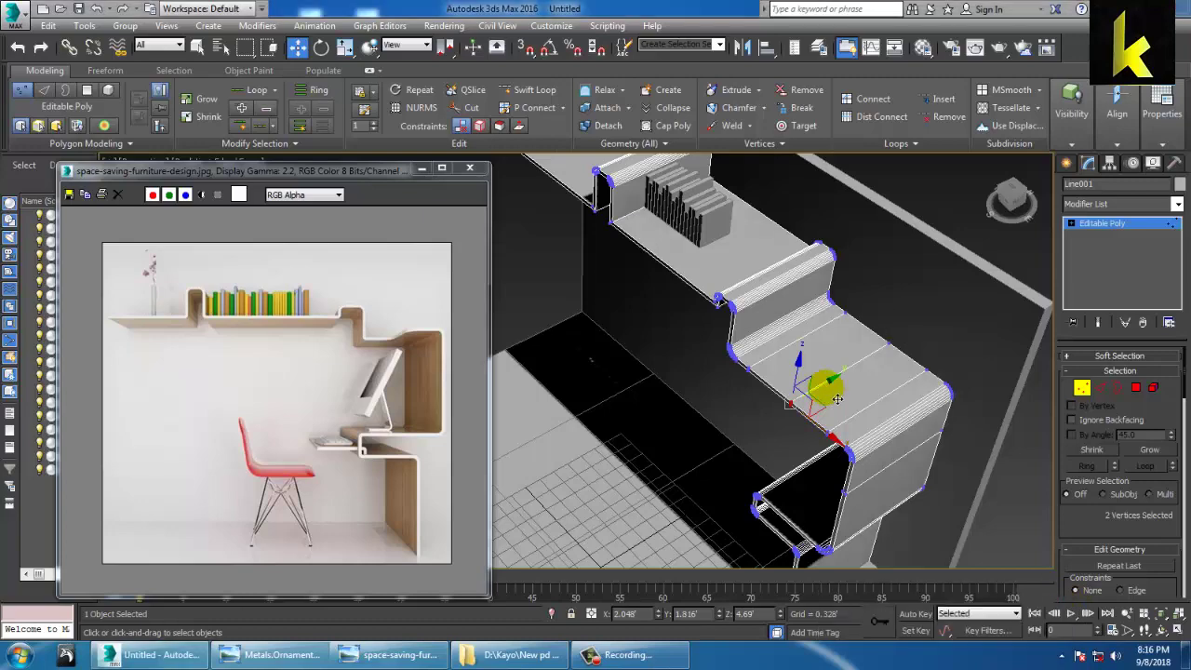
drag(837, 398, 867, 384)
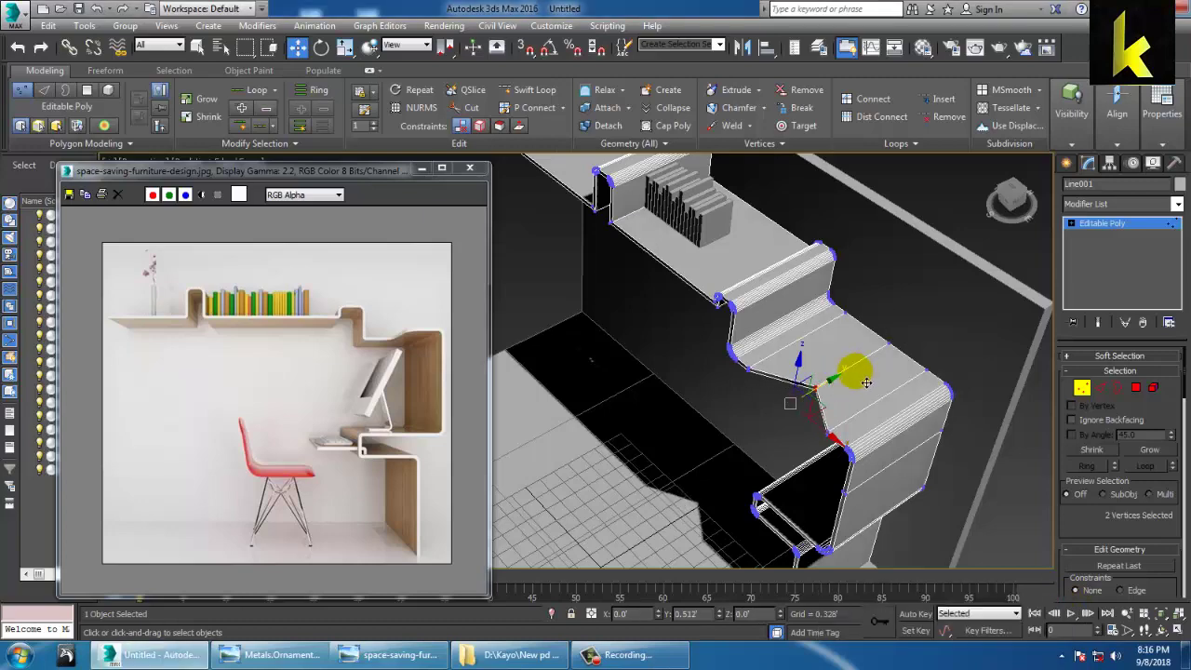
alt+middle_drag(847, 398, 917, 369)
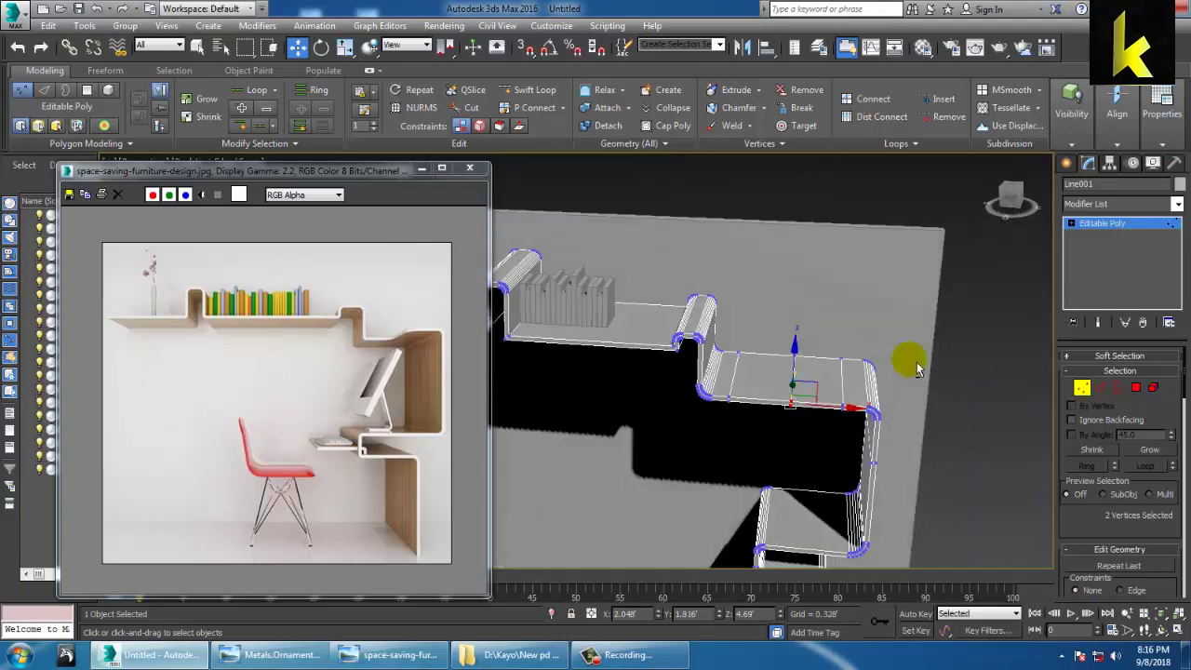
- Push the four front vertices of the shelf's middle and outer loops back to about Y 2.77' to curve its front edge
drag(861, 436, 864, 439)
alt+middle_drag(864, 439, 789, 379)
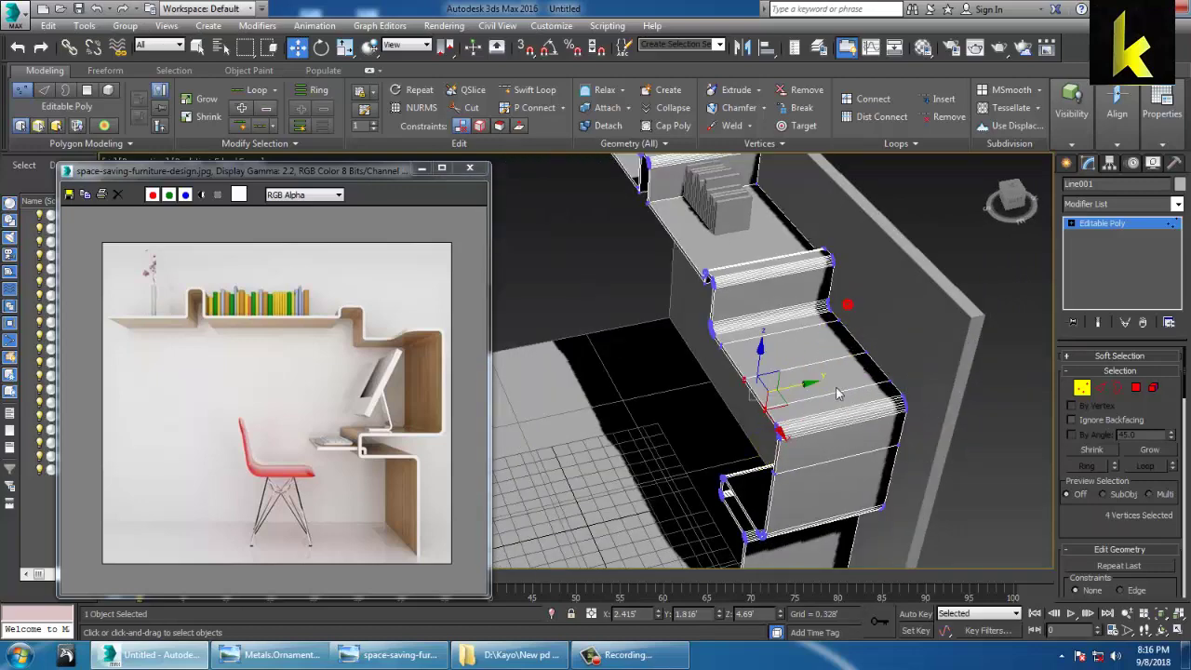
drag(808, 396, 837, 391)
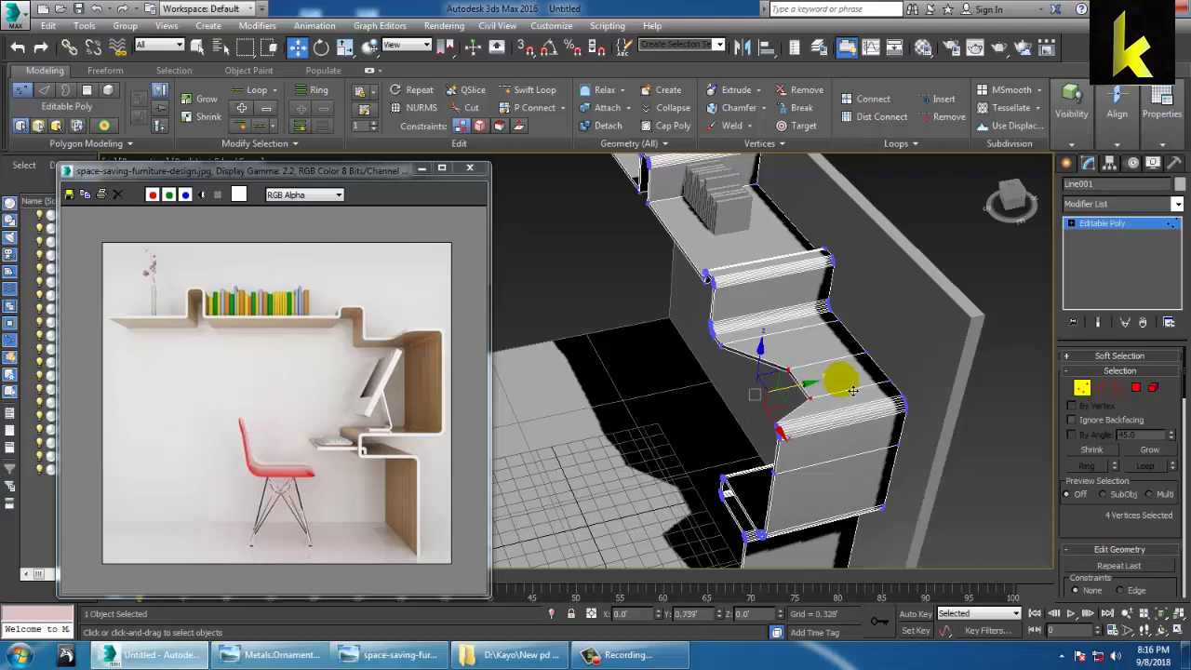
- In the front view, draw an L-shaped line for a monitor stand on the desktop, with a slanted upright and a base about 0.44' long
alt+middle_drag(864, 392, 914, 444)
middle_drag(914, 444, 826, 391)
middle_drag(826, 390, 790, 378)
scroll(777, 394, up, 3)
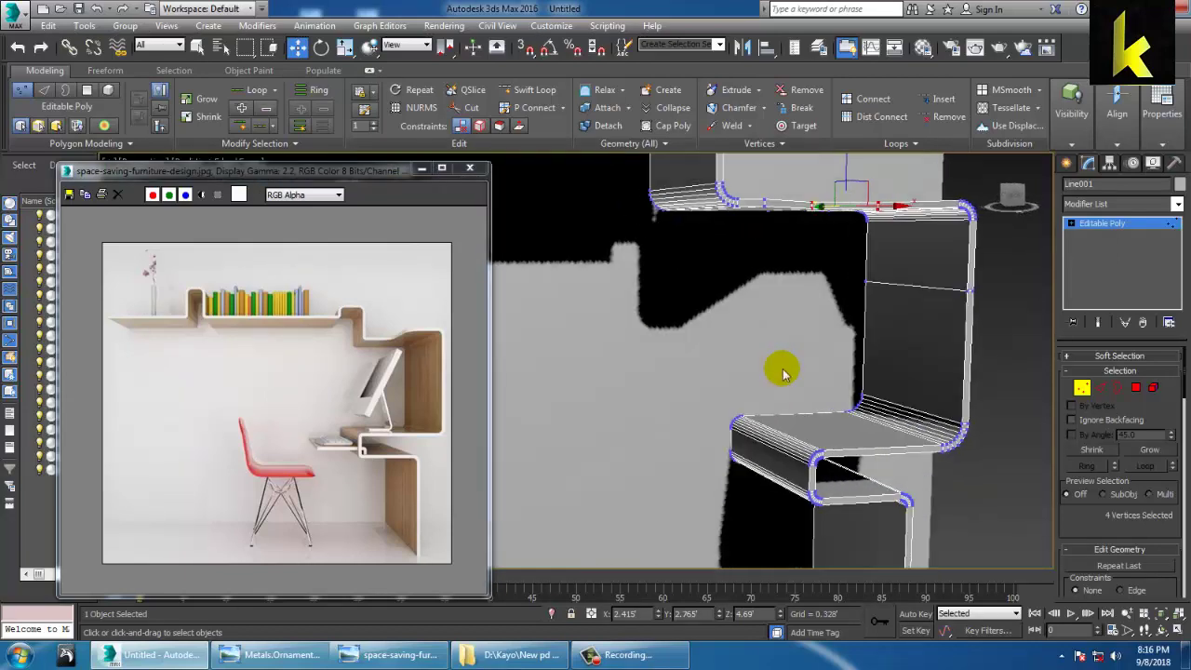
key(alt+w)
key(alt+w)
scroll(850, 280, up, 3)
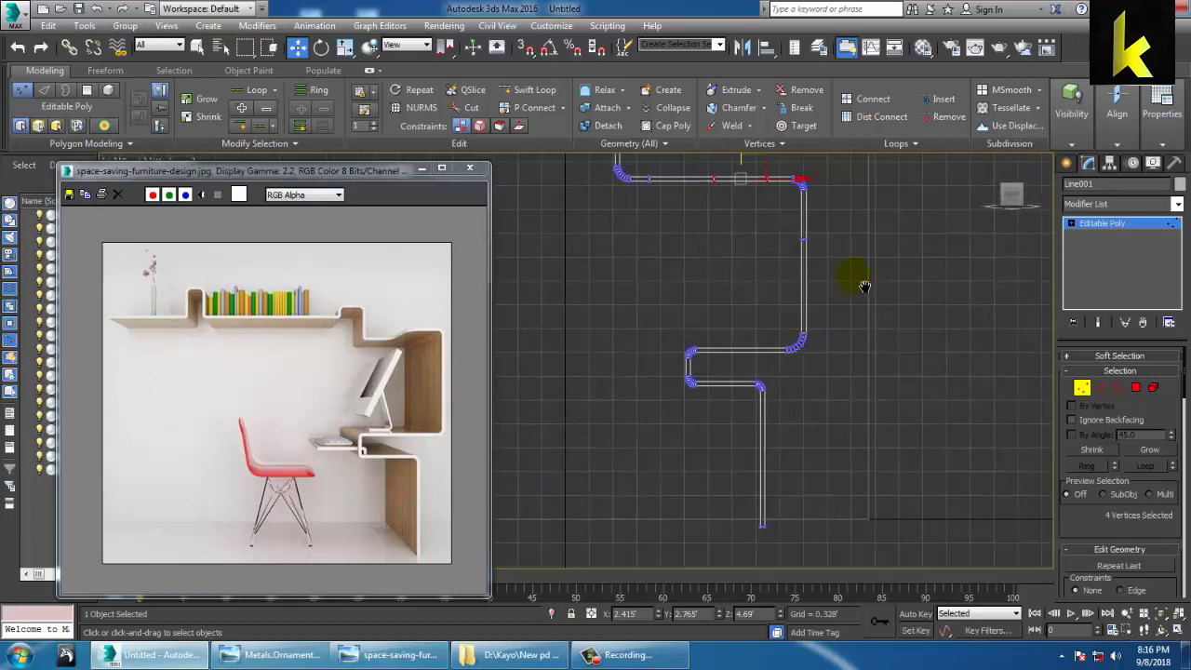
click(1068, 163)
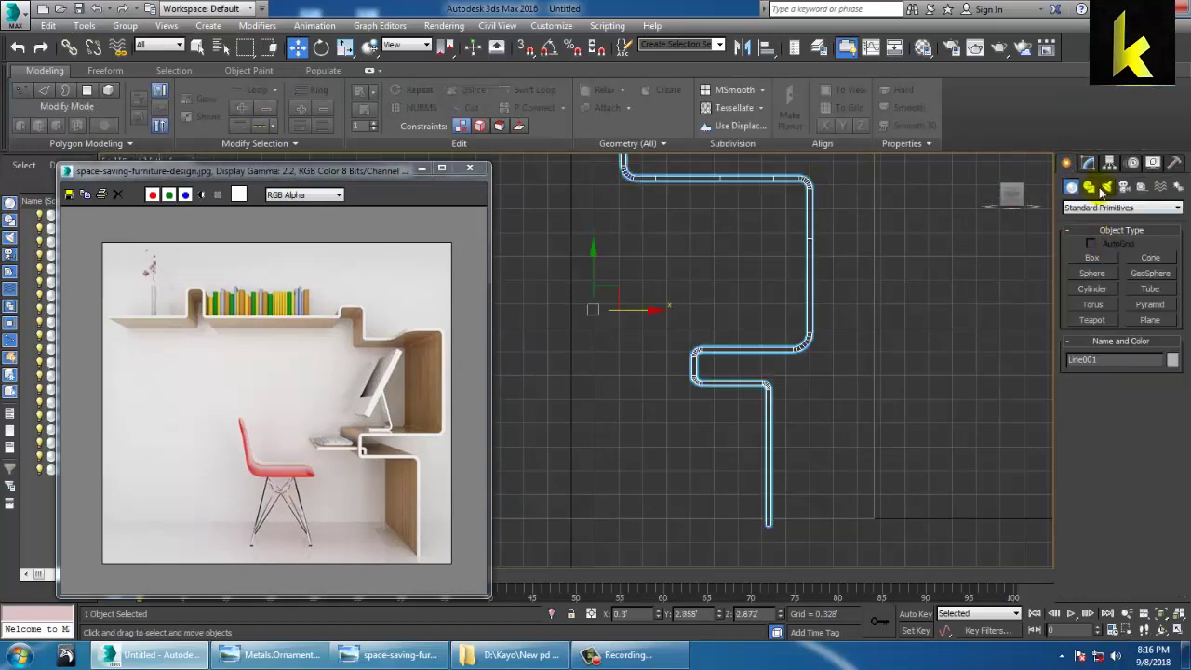
click(1089, 186)
click(1097, 270)
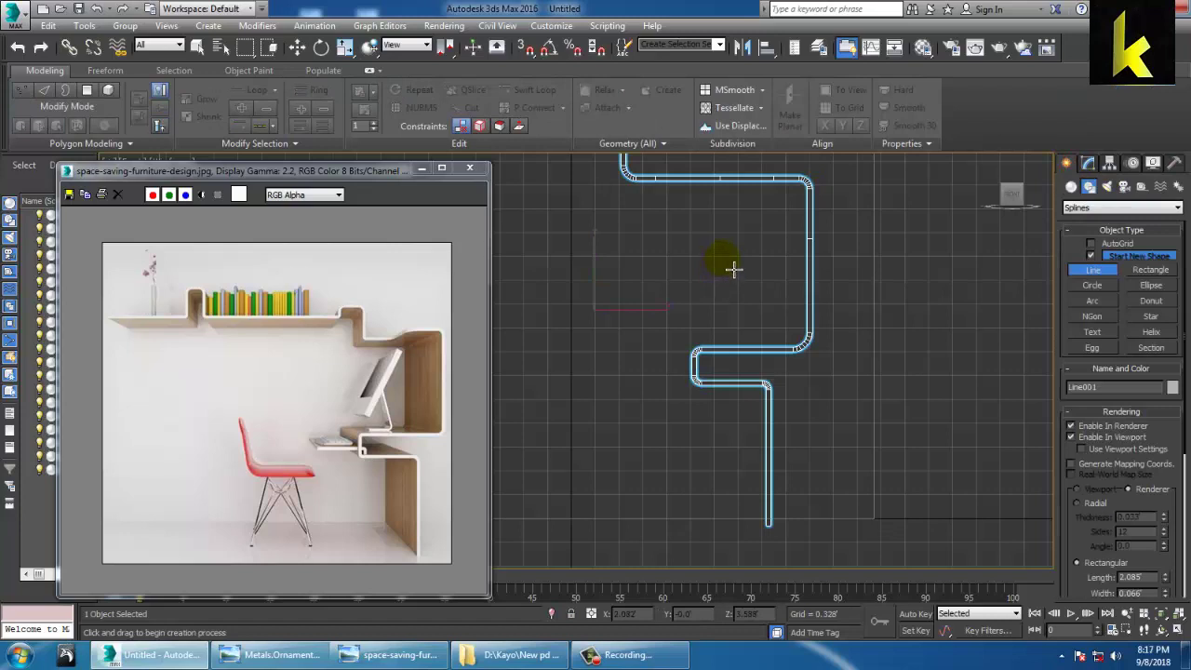
click(733, 289)
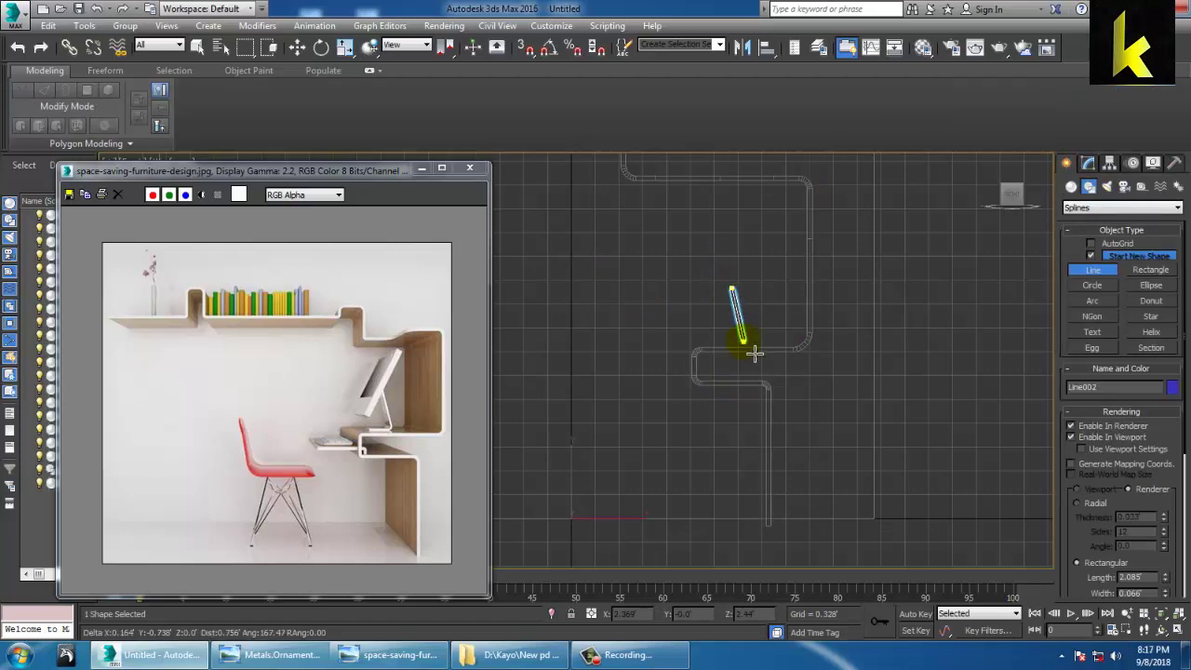
click(745, 350)
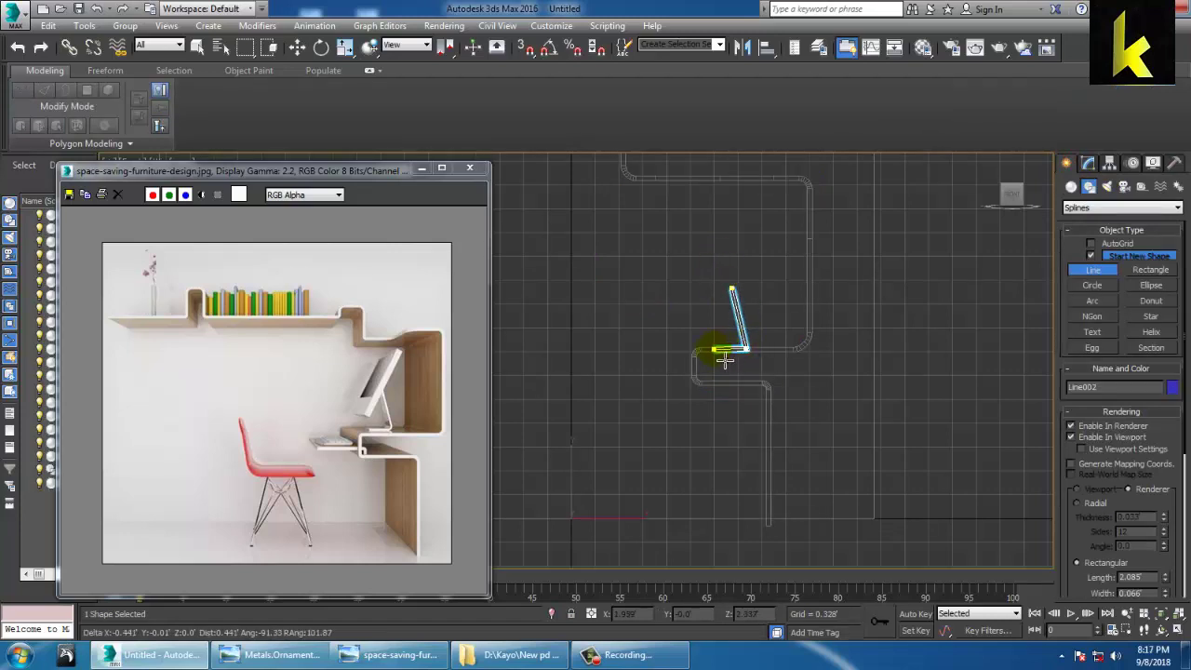
click(713, 350)
right_click(714, 350)
right_click(905, 483)
- Reduce the rectangular rendering length of the monitor stand line to 0.584'
key(alt+w)
middle_click(921, 476)
key(alt+w)
middle_drag(919, 486, 759, 451)
click(1088, 163)
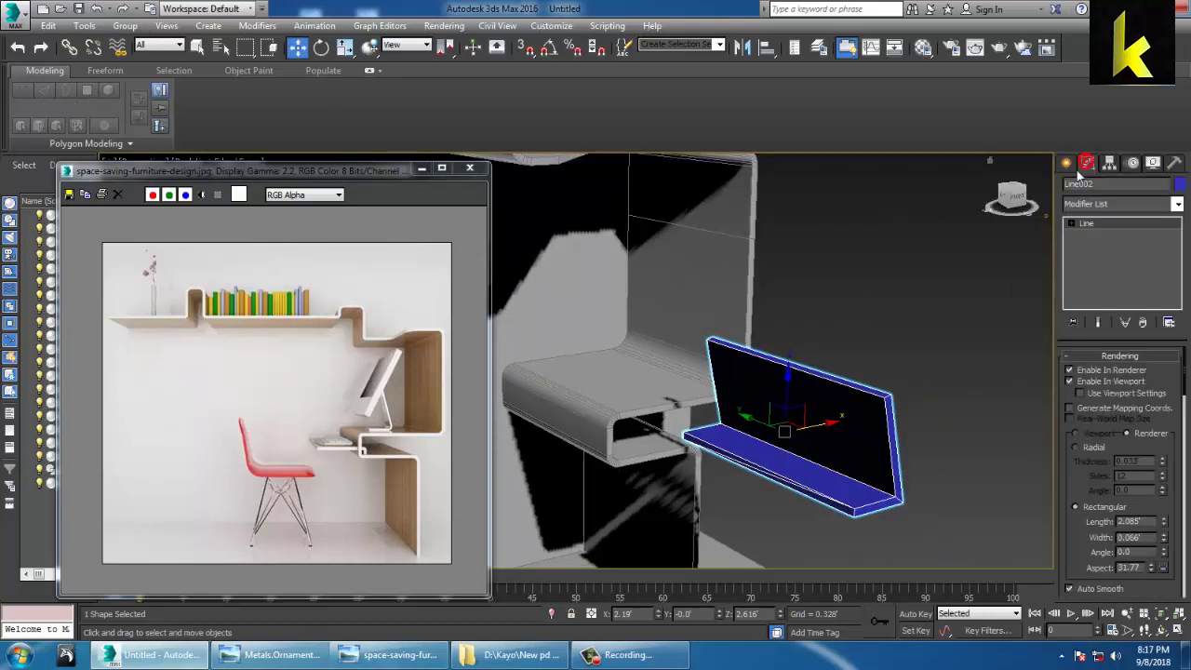
drag(1163, 525, 1182, 586)
alt+middle_drag(731, 424, 847, 386)
- Fillet the bend vertex of the monitor stand line, keeping the rounding small
click(1071, 223)
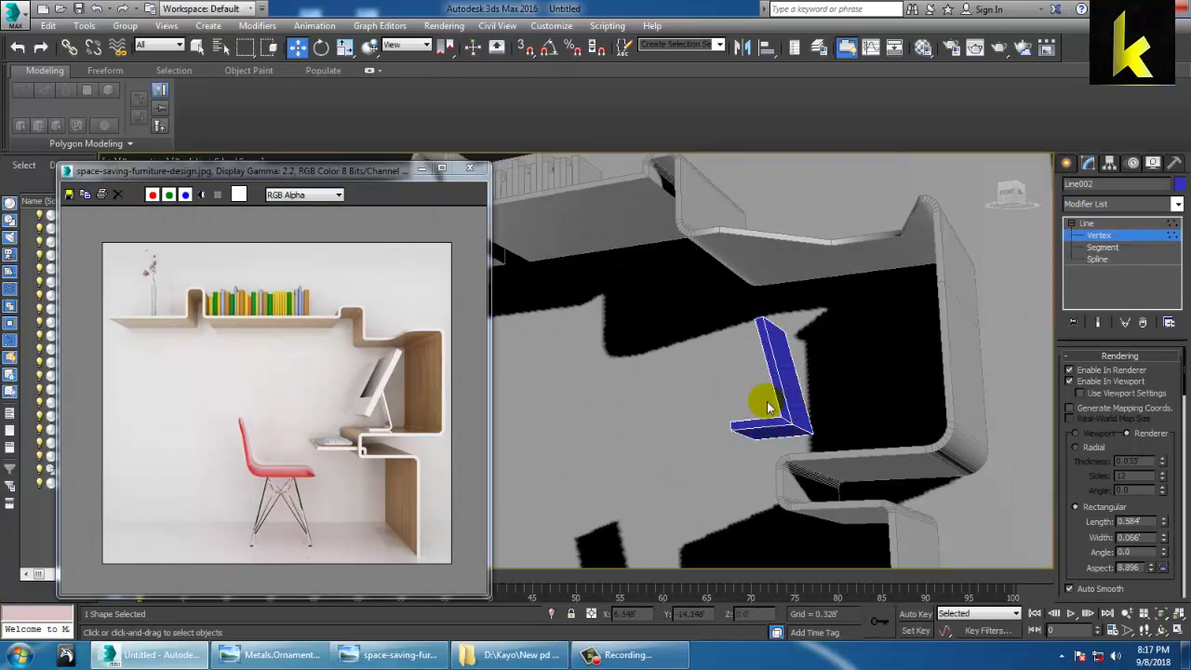
drag(869, 461, 871, 461)
alt+middle_drag(870, 461, 940, 484)
drag(1114, 555, 1101, 438)
scroll(1092, 493, down, 5)
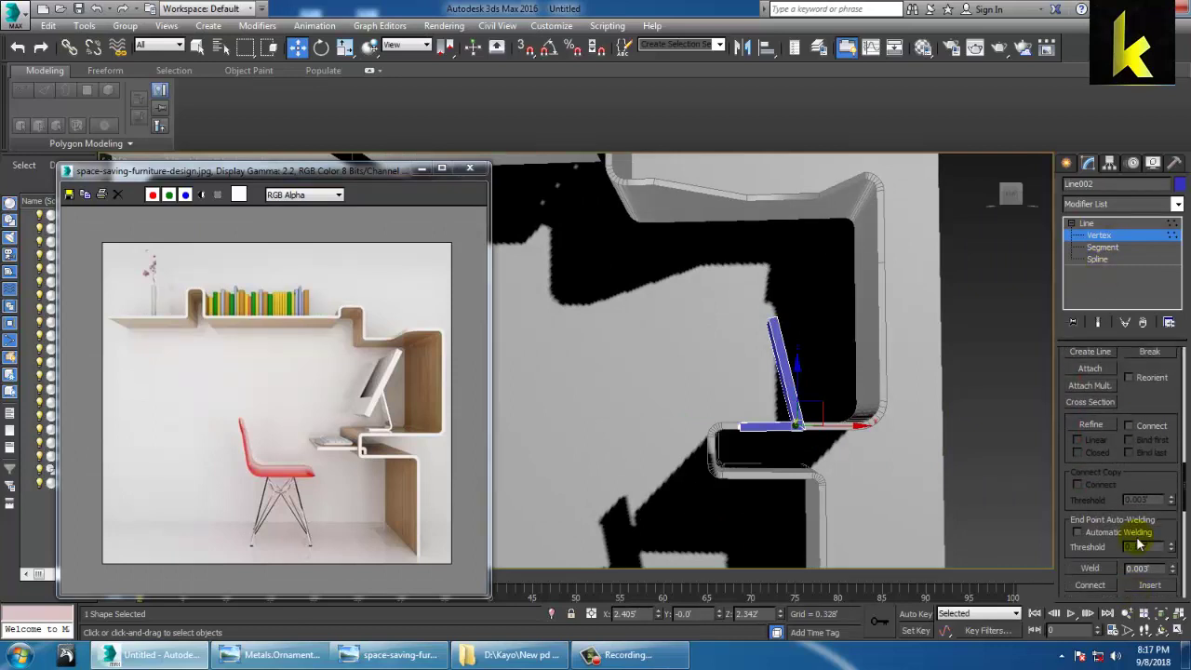
scroll(1152, 490, down, 3)
click(1107, 541)
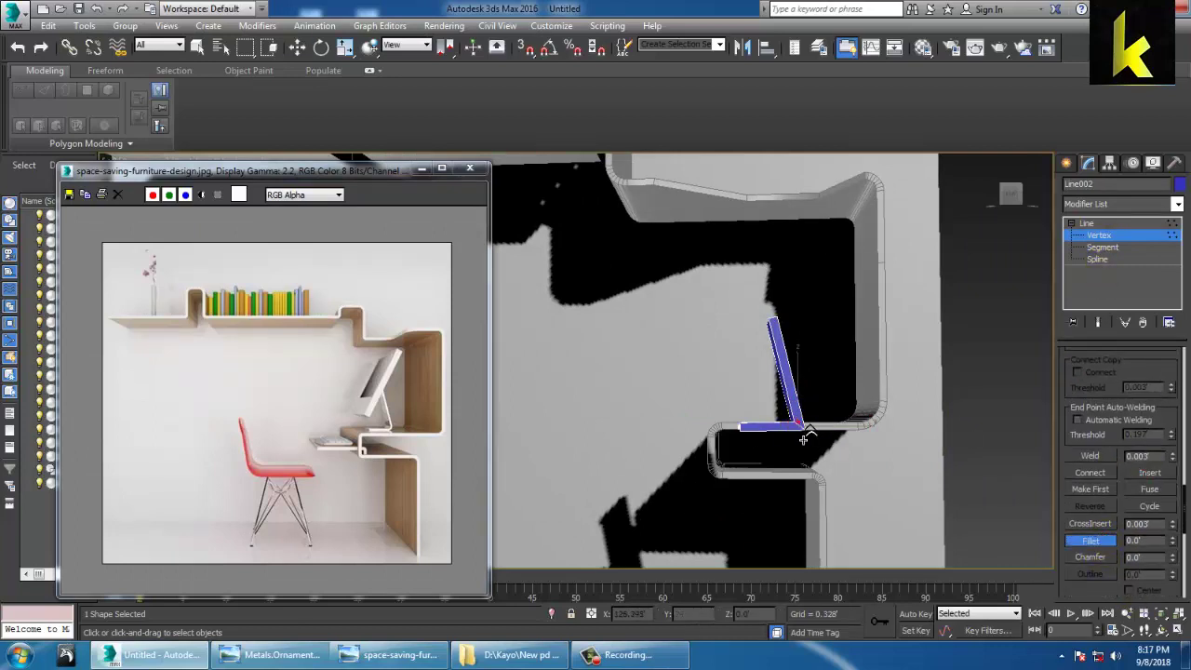
mouse_move(807, 438)
mouse_down()
mouse_move(810, 453)
mouse_move(807, 442)
mouse_up()
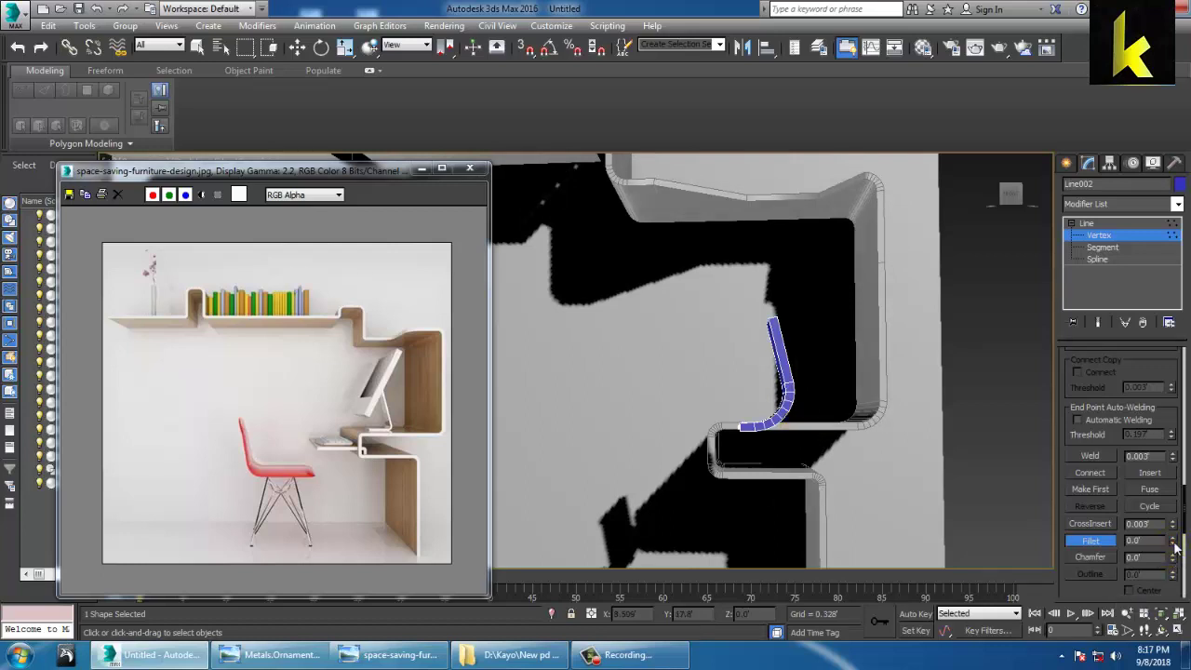
key(w)
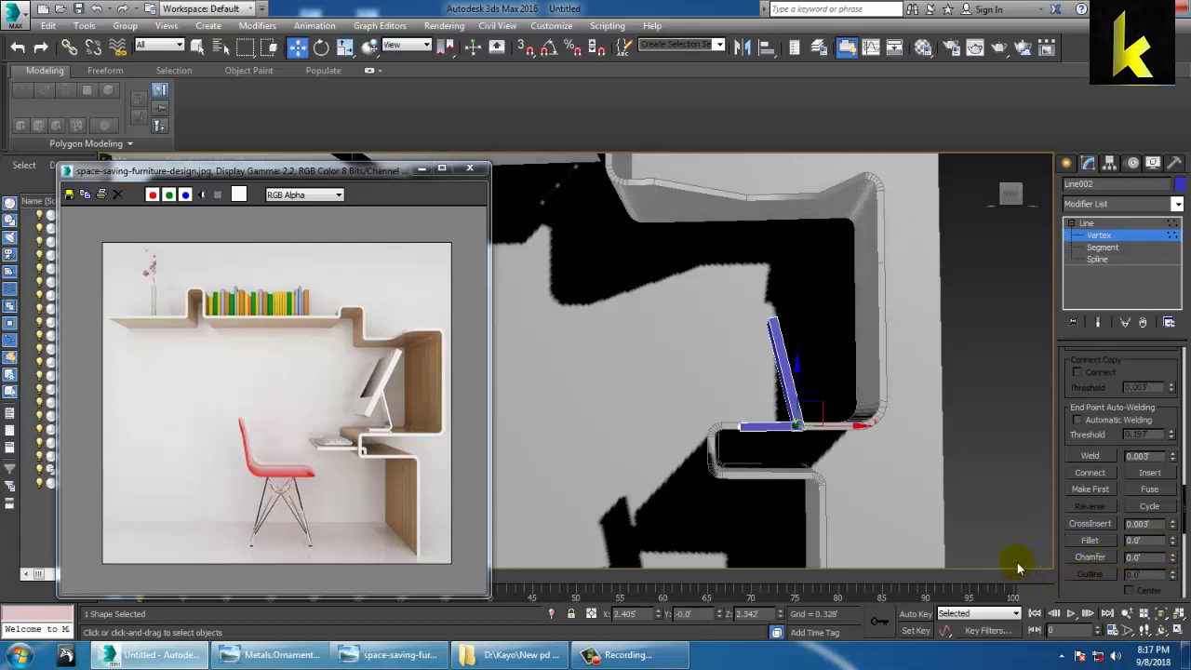
click(1174, 539)
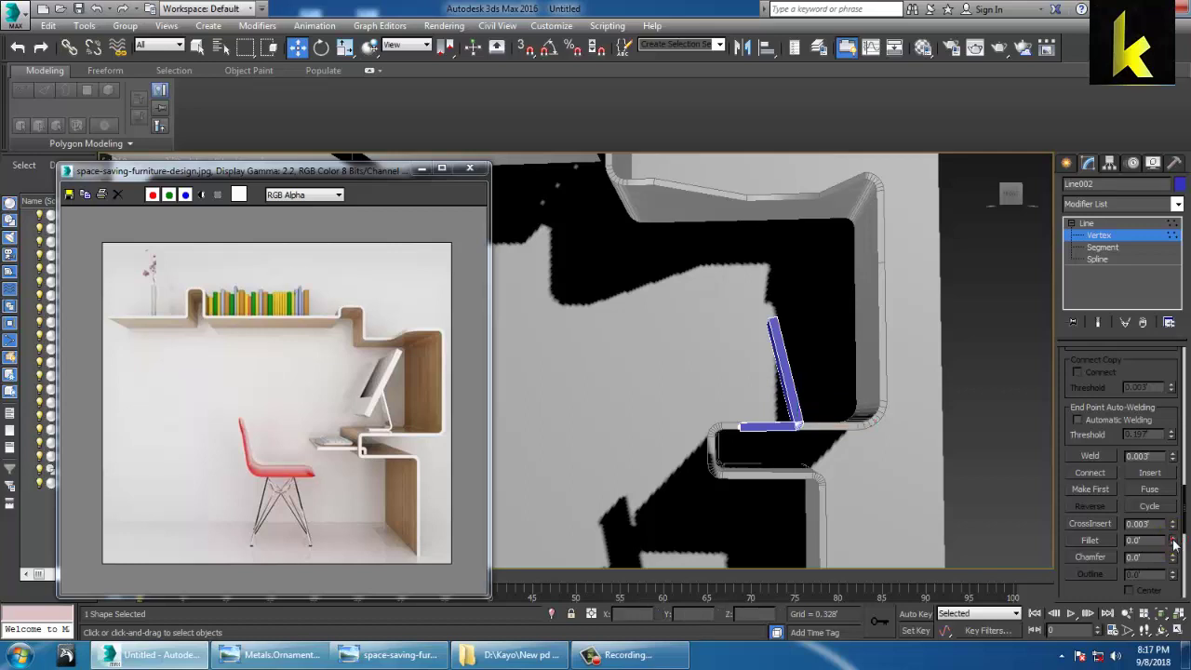
alt+middle_drag(806, 458, 834, 495)
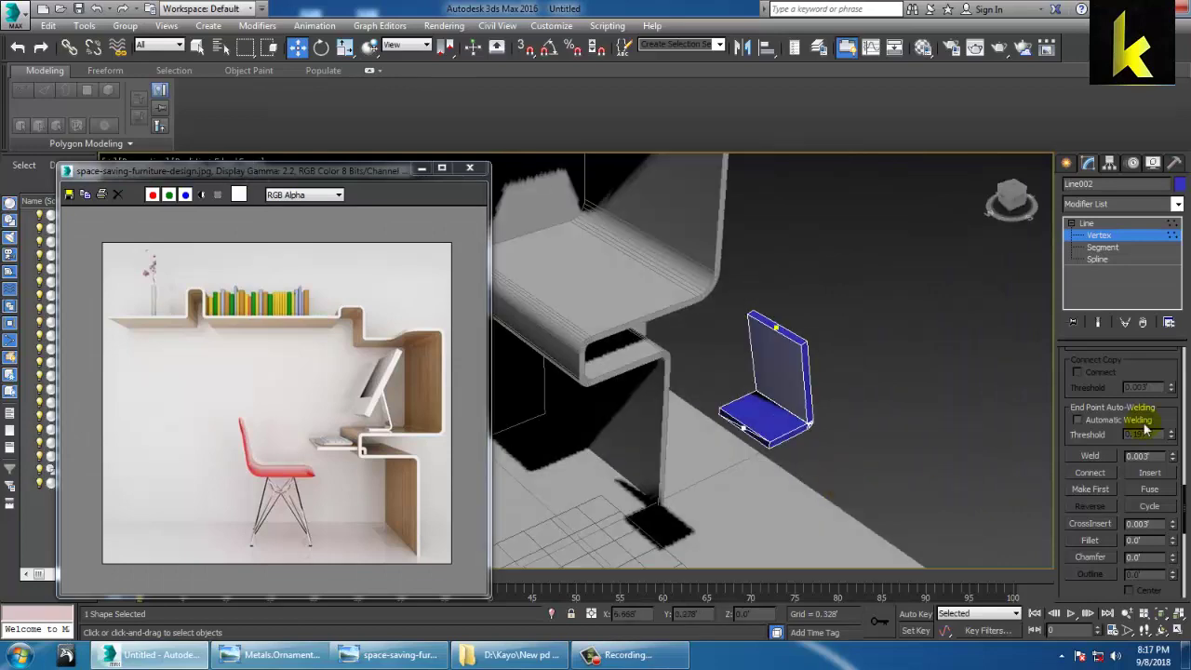
- Place the monitor stand on the desktop at about Y 2.71', scale it down and lower it to about Z 2.58'
click(1114, 224)
alt+middle_drag(736, 396, 789, 445)
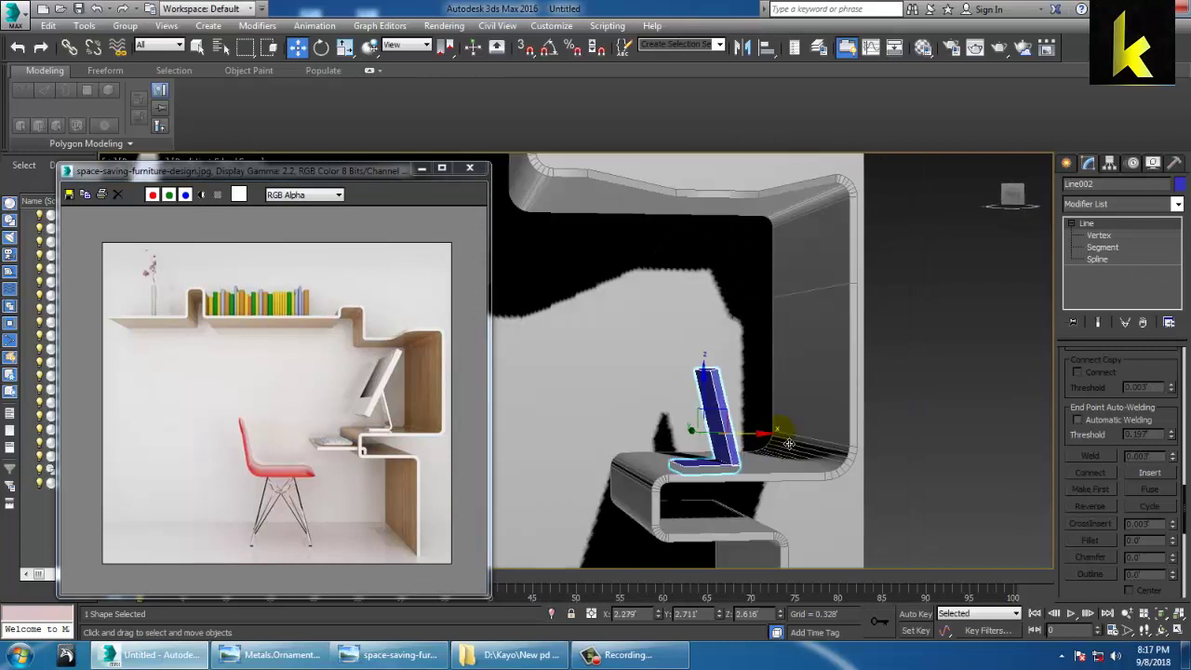
key(e)
key(r)
drag(711, 437, 731, 469)
key(w)
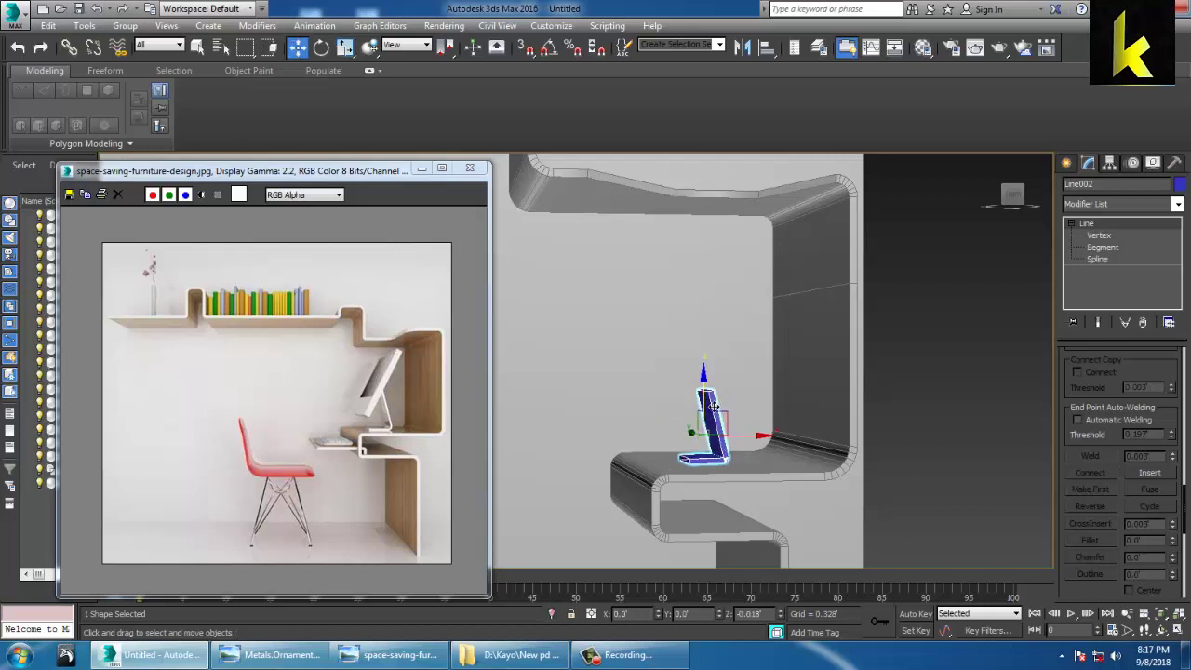
- In the side view, create a wide box for the monitor screen behind the stand's upright, centred at about Y 2.77', Z 3.21'
key(alt+w)
middle_drag(729, 283, 701, 284)
middle_drag(537, 317, 521, 318)
key(alt+w)
key(alt+w)
middle_drag(559, 456, 538, 460)
key(alt+w)
key(z)
middle_drag(642, 430, 758, 431)
scroll(694, 413, down, 5)
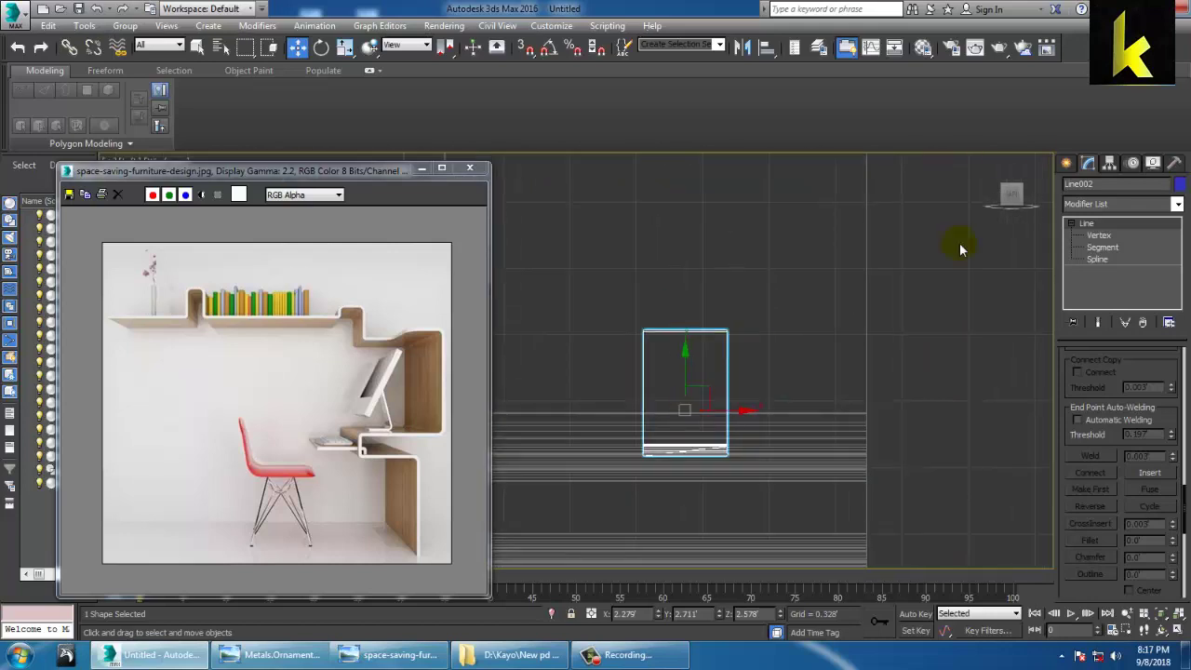
click(1065, 164)
click(1071, 186)
click(1094, 258)
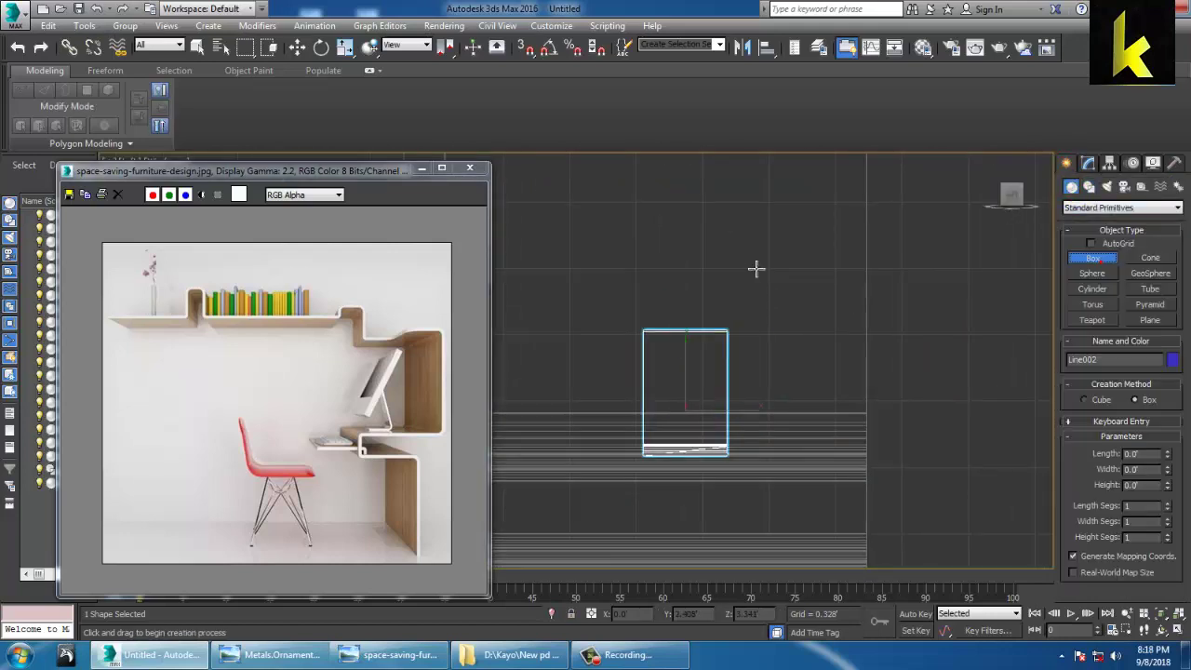
scroll(759, 279, down, 3)
drag(606, 263, 796, 411)
key(w)
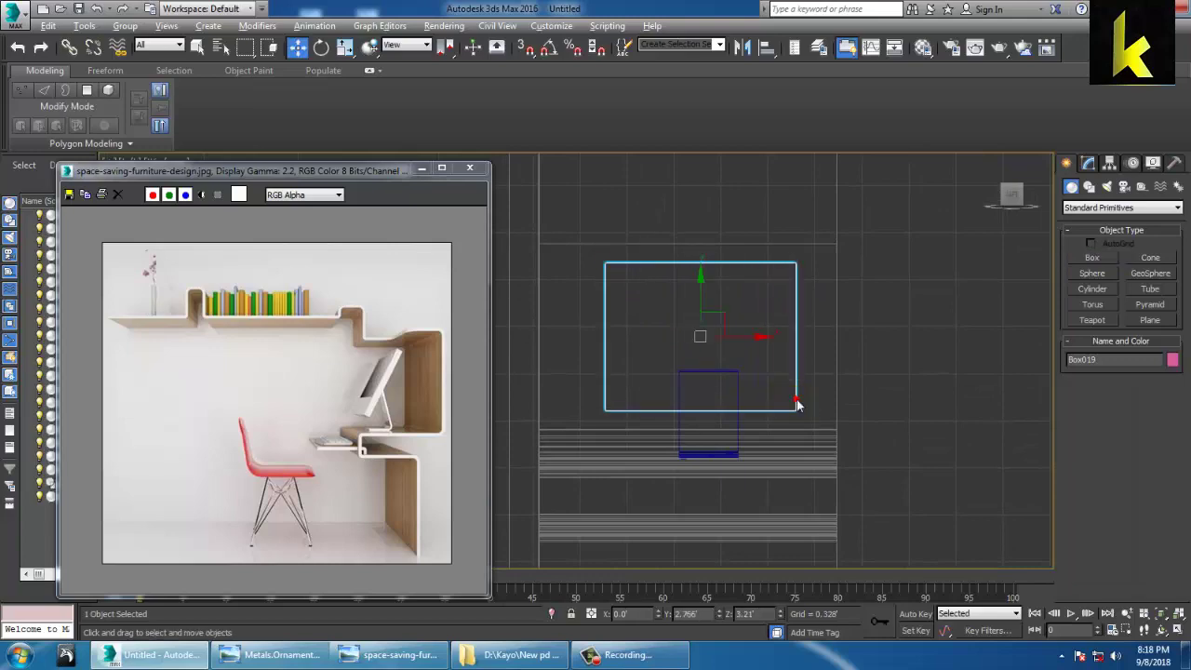
- Isolate the monitor screen box and scale it thinner along X
key(alt+w)
middle_click(828, 456)
key(alt+w)
alt+middle_drag(748, 453, 847, 440)
key(alt+q)
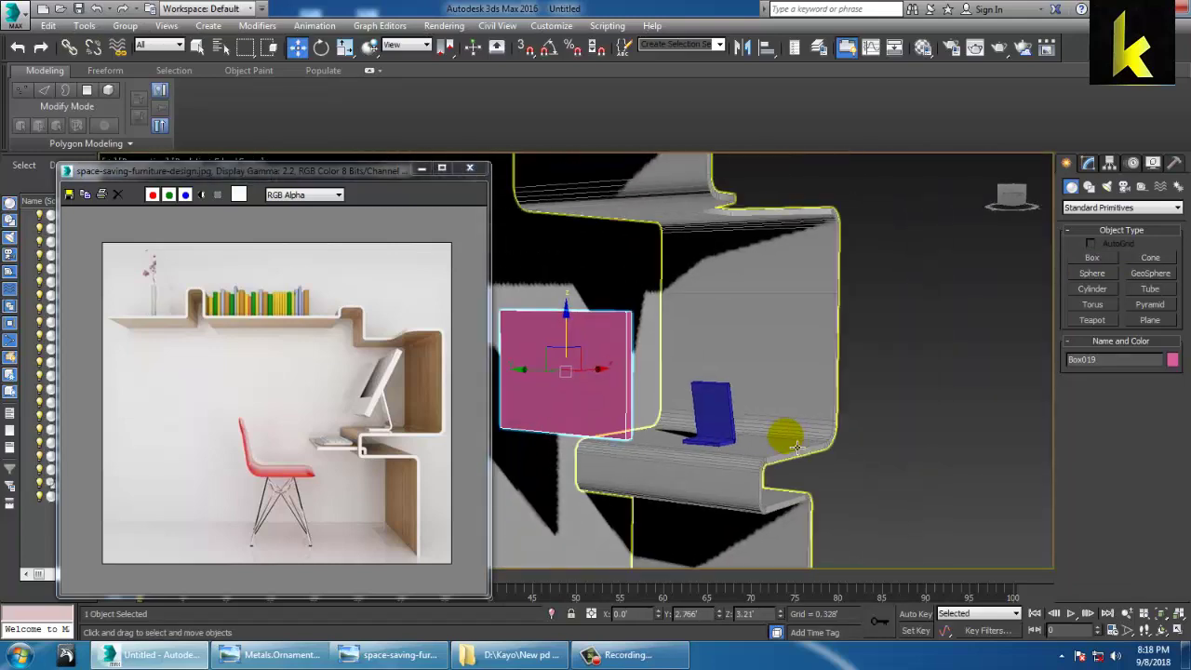
middle_drag(755, 441, 717, 435)
key(r)
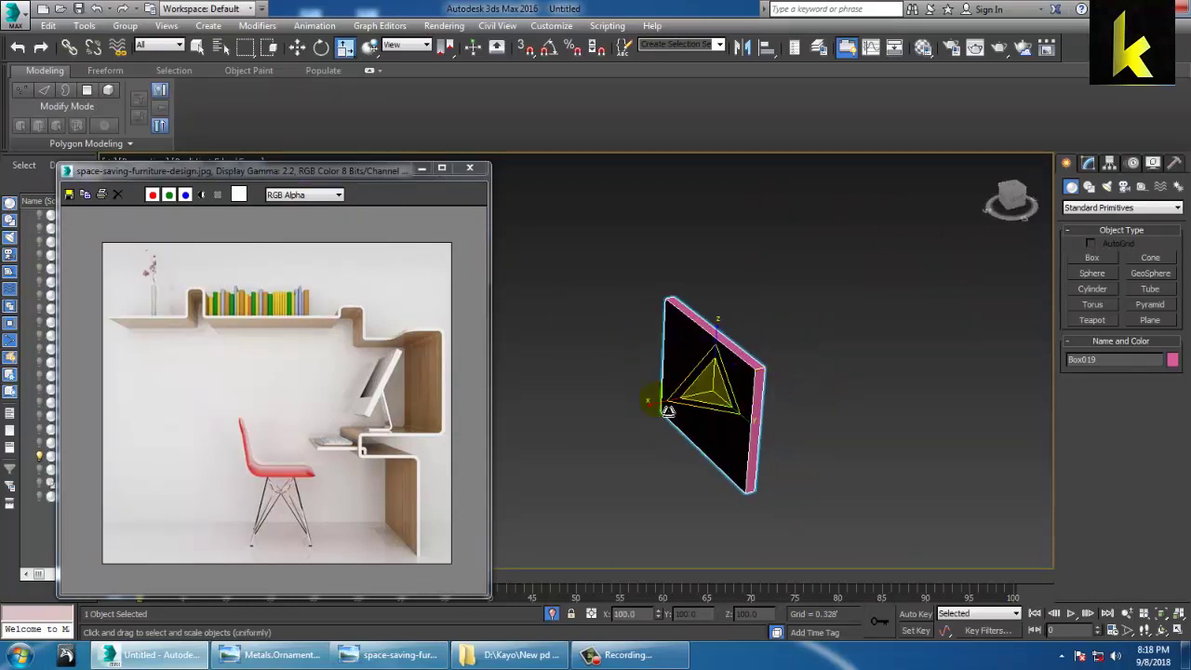
drag(652, 404, 790, 401)
- Convert the monitor screen box to an editable poly and add a horizontal edge loop across its lower part with SwiftLoop
key(w)
alt+middle_drag(790, 401, 754, 351)
right_click(752, 348)
mouse_move(829, 500)
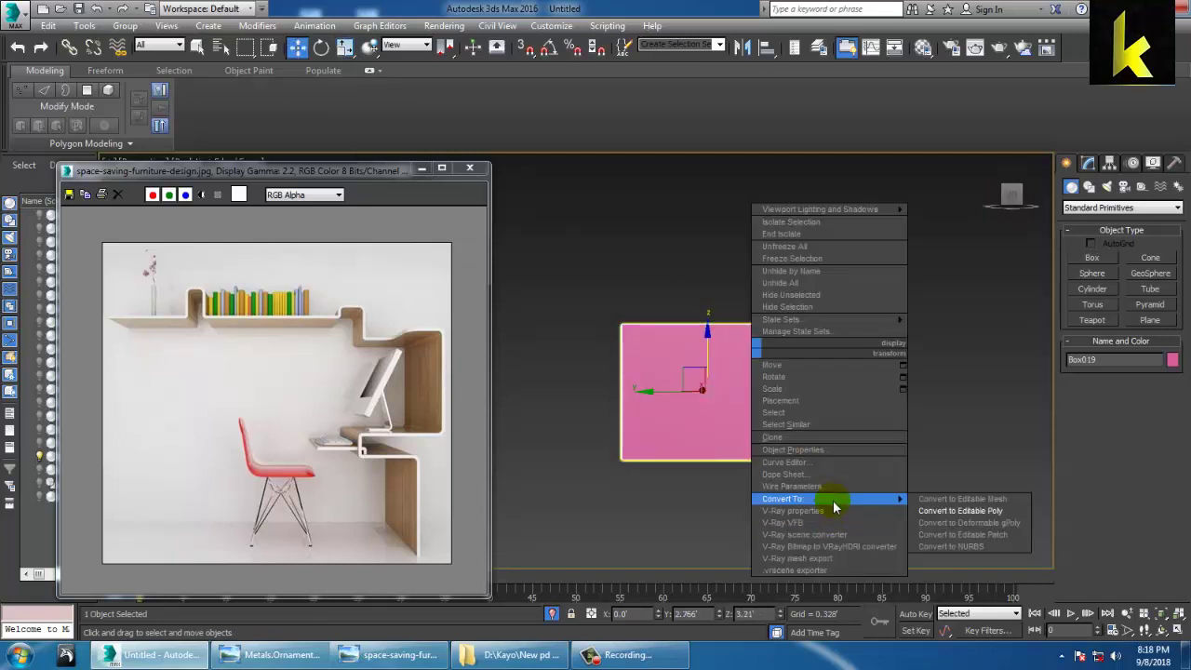
click(930, 505)
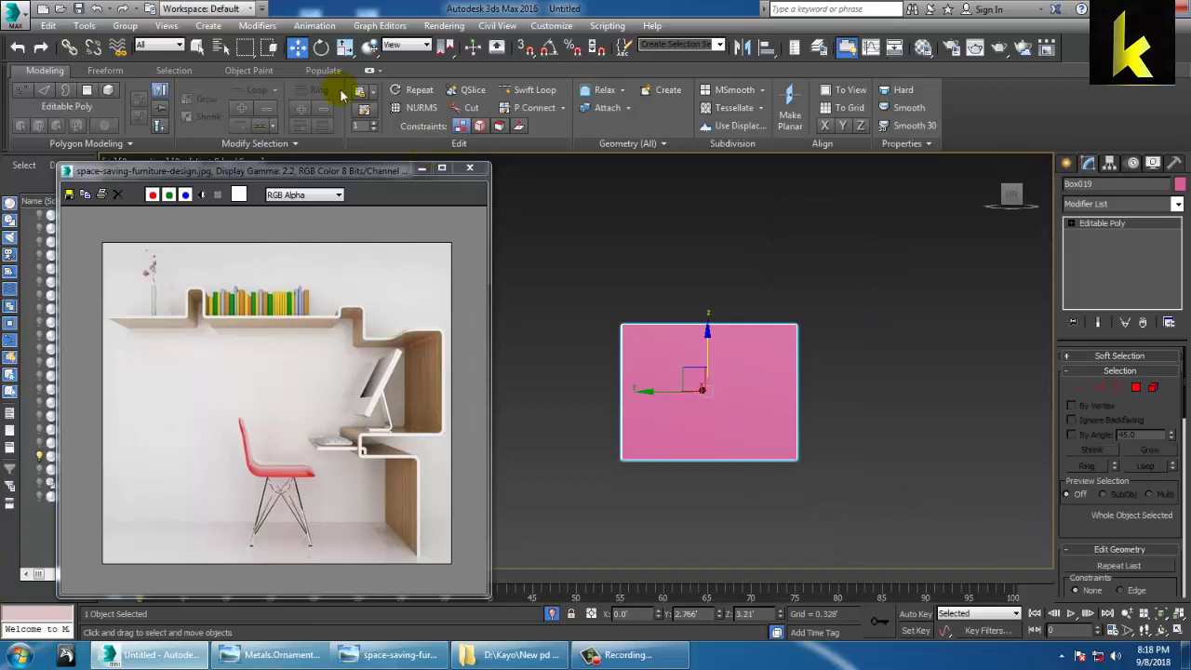
click(536, 93)
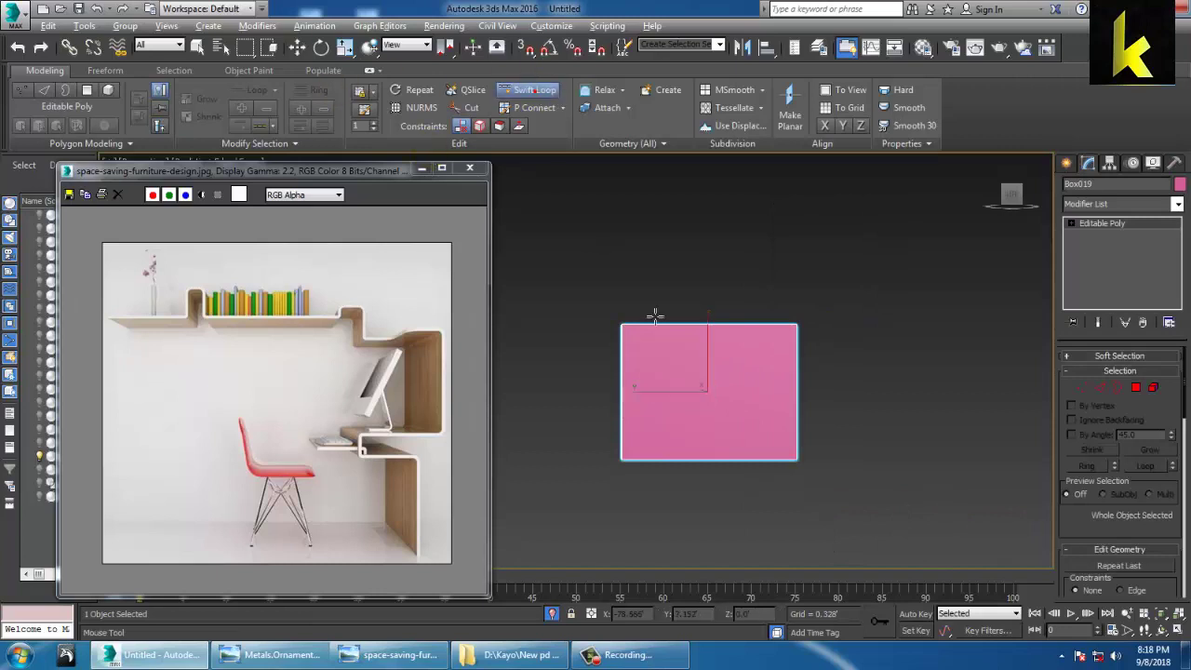
click(804, 432)
right_click(790, 425)
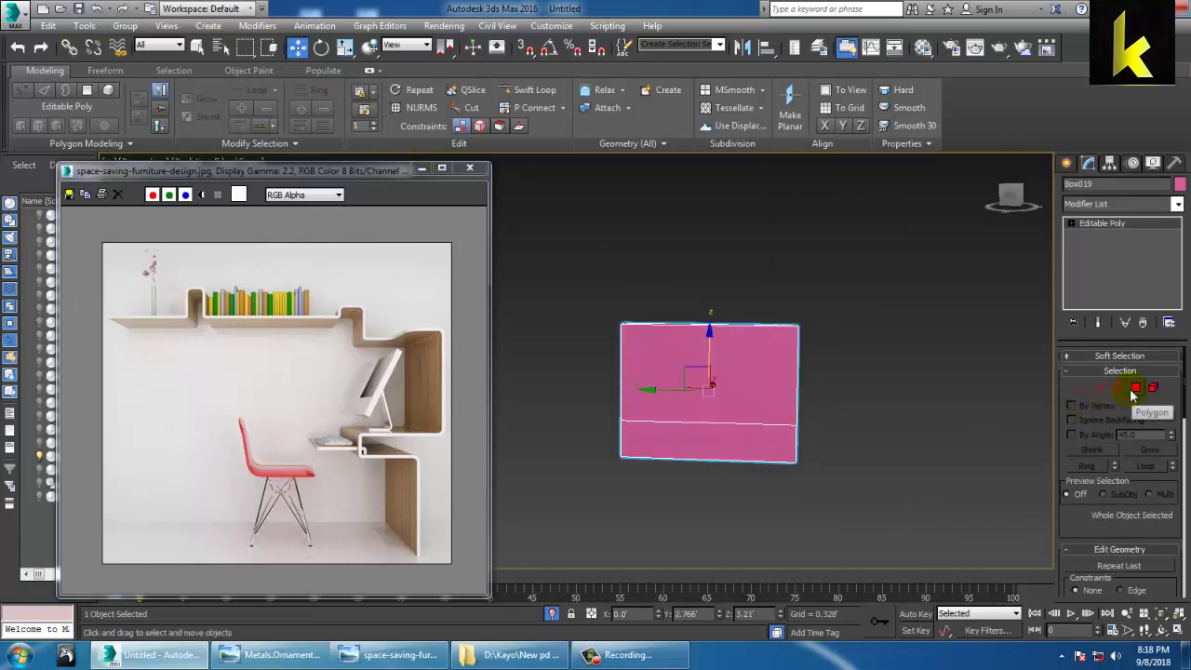
- Inset the large polygon above the new edge loop on the screen's front face by about 0.05'
click(1133, 392)
click(791, 376)
alt+middle_drag(790, 377, 735, 389)
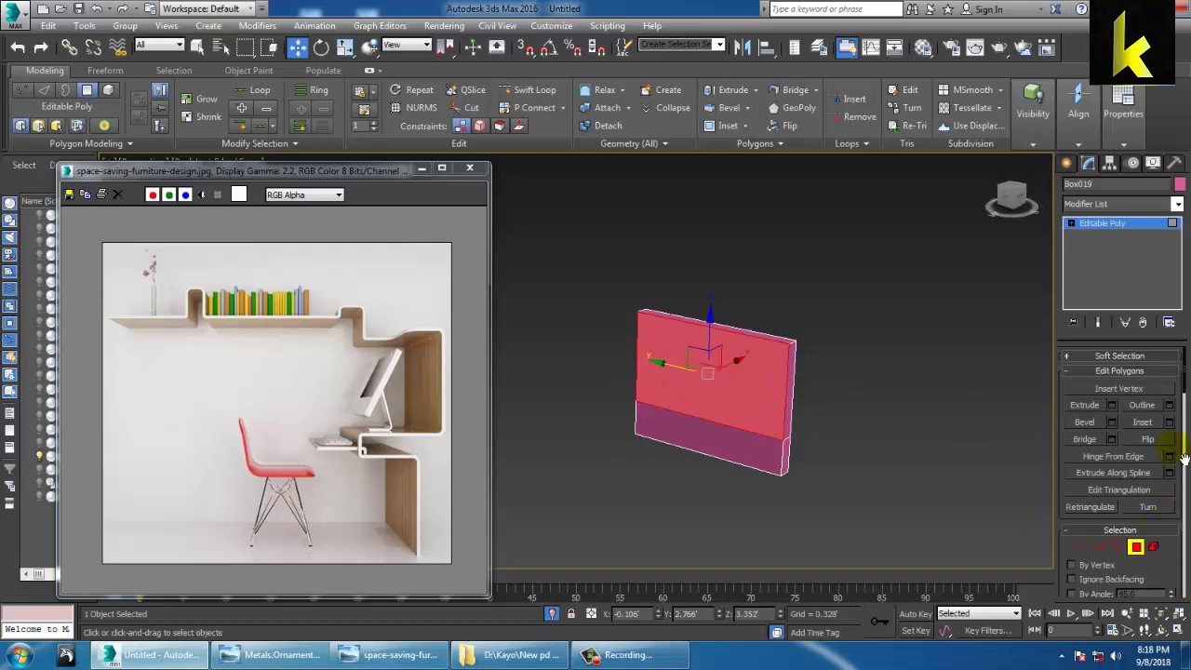
click(1170, 423)
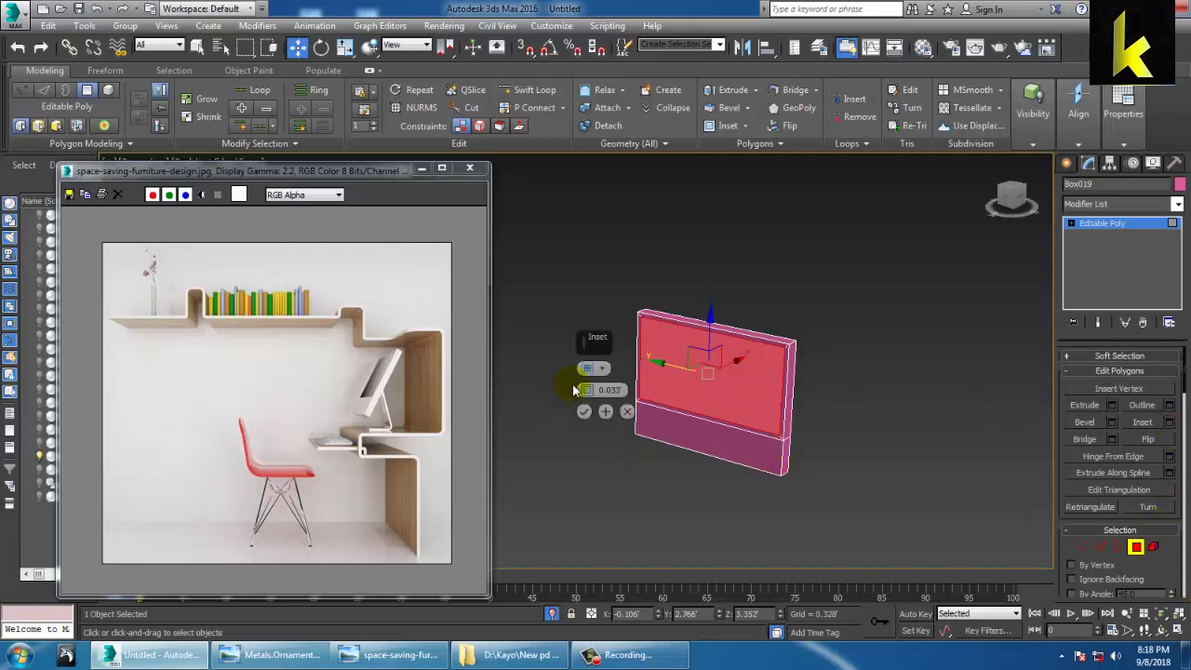
drag(596, 392, 597, 392)
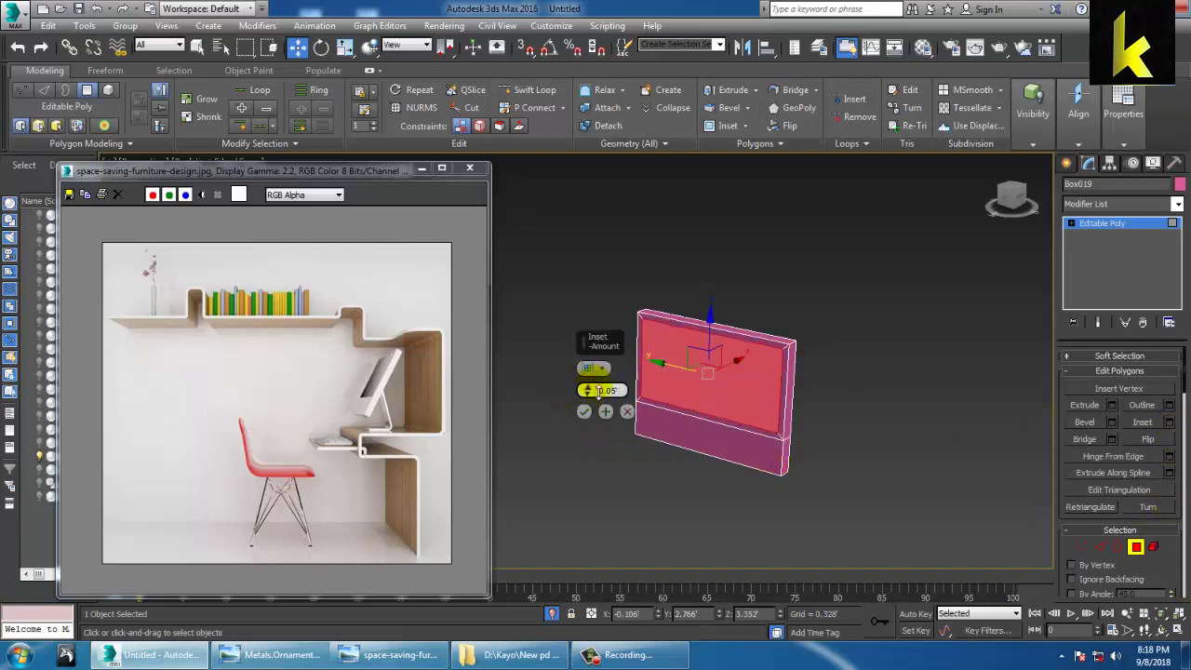
click(584, 415)
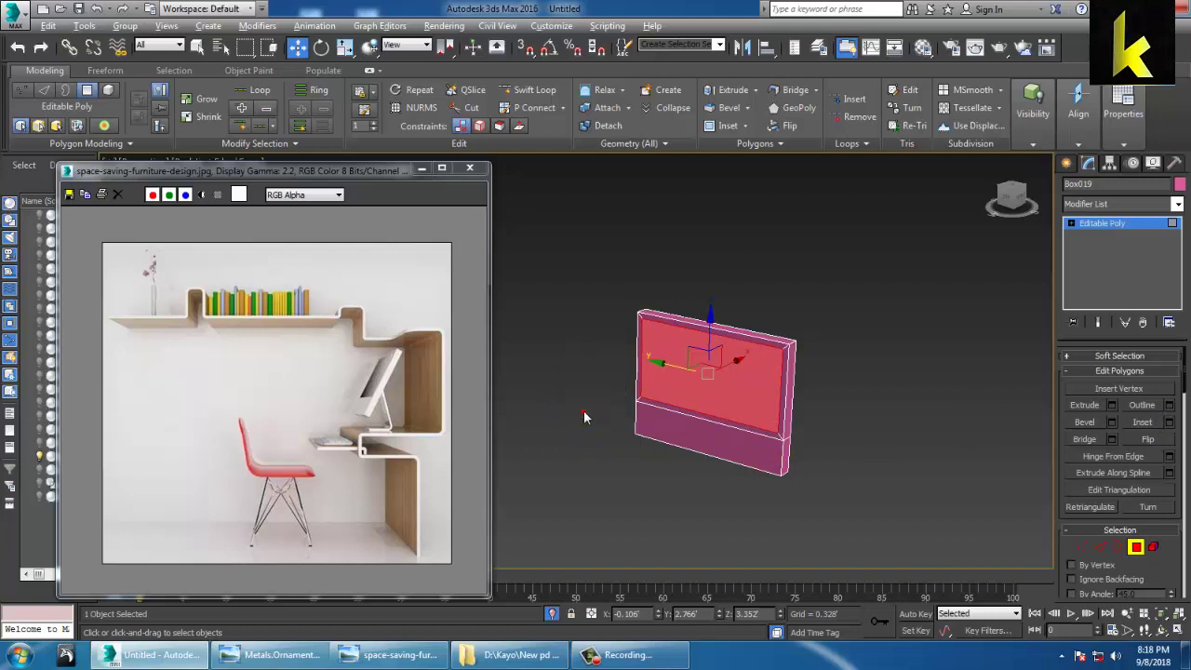
- Bevel the inset display polygon inward with a height of -0.003' and an outline of -0.016', and leave polygon editing
scroll(806, 434, up, 4)
scroll(806, 410, up, 3)
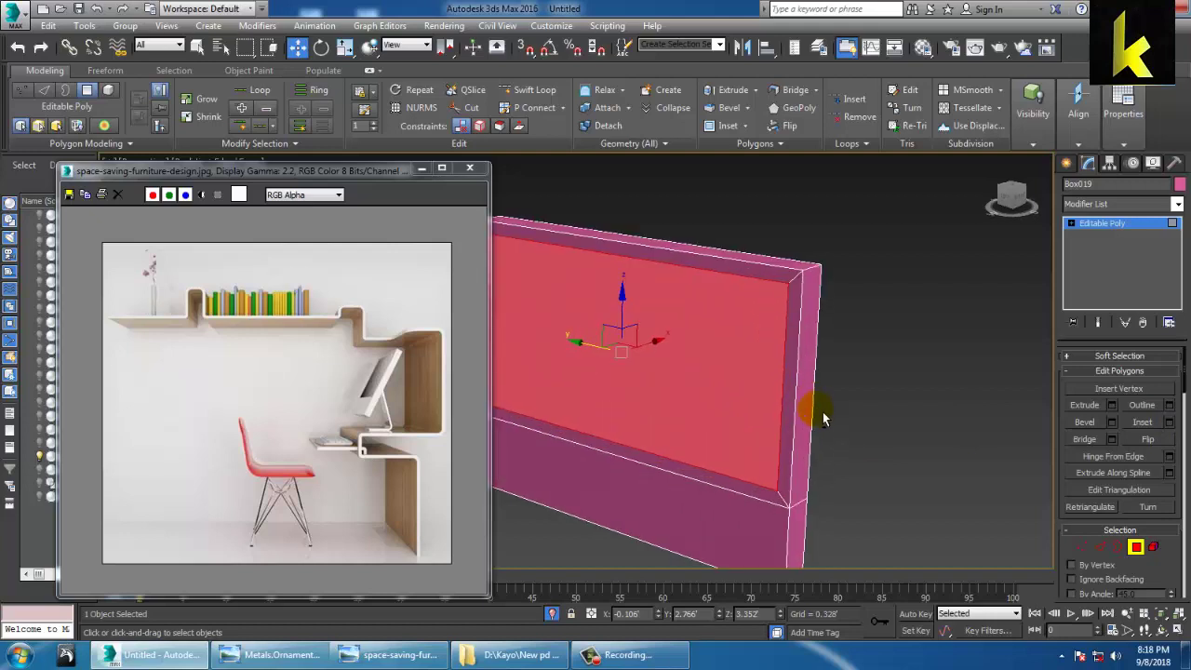
click(1111, 421)
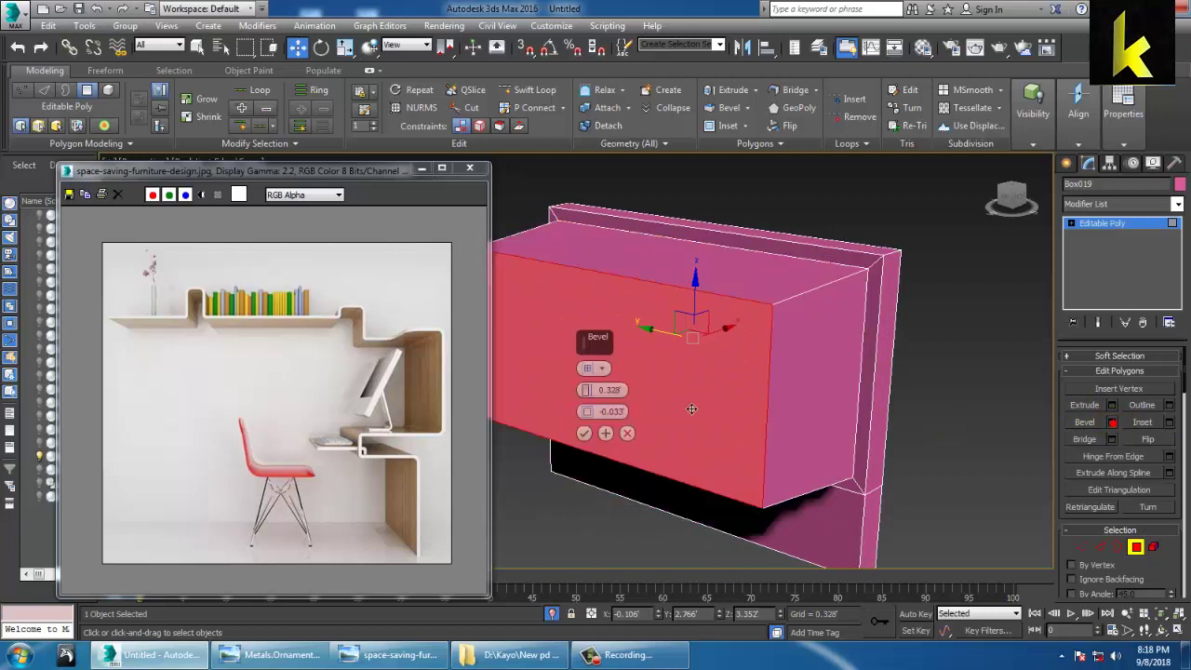
drag(603, 430, 618, 460)
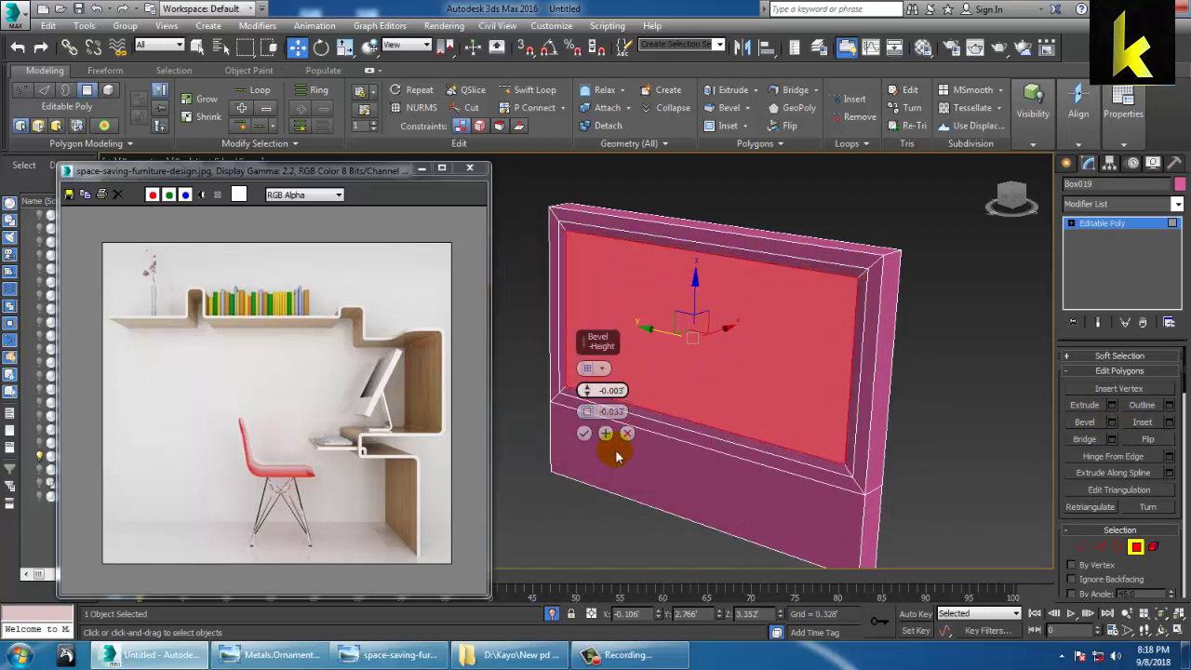
drag(588, 413, 590, 413)
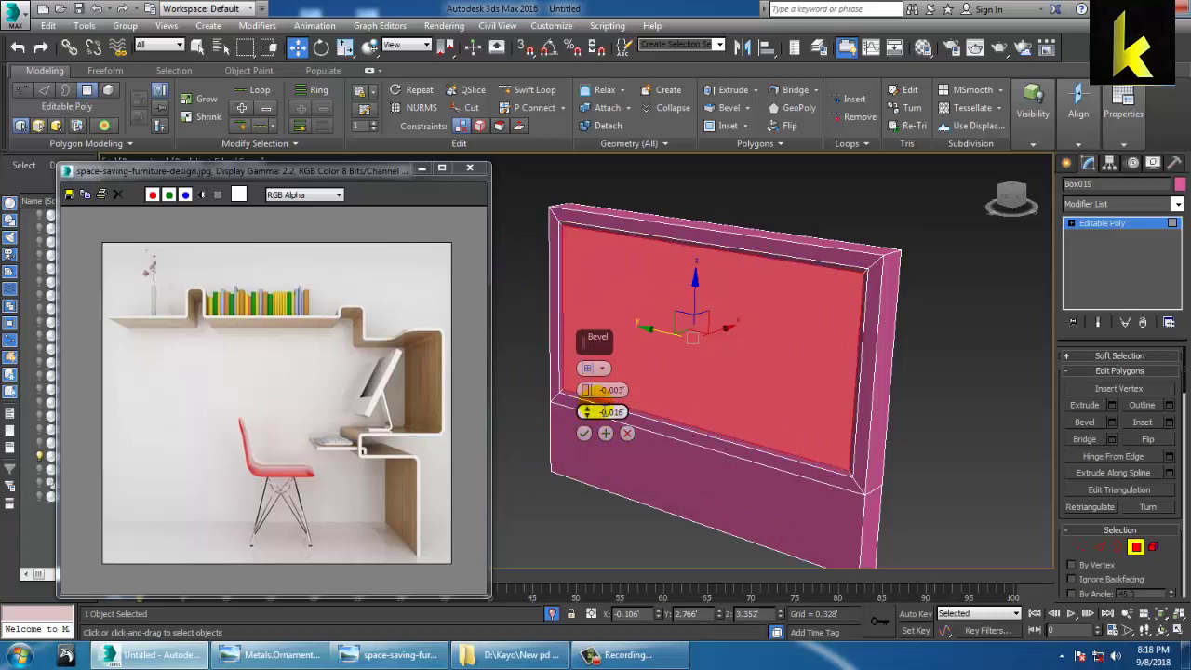
click(583, 433)
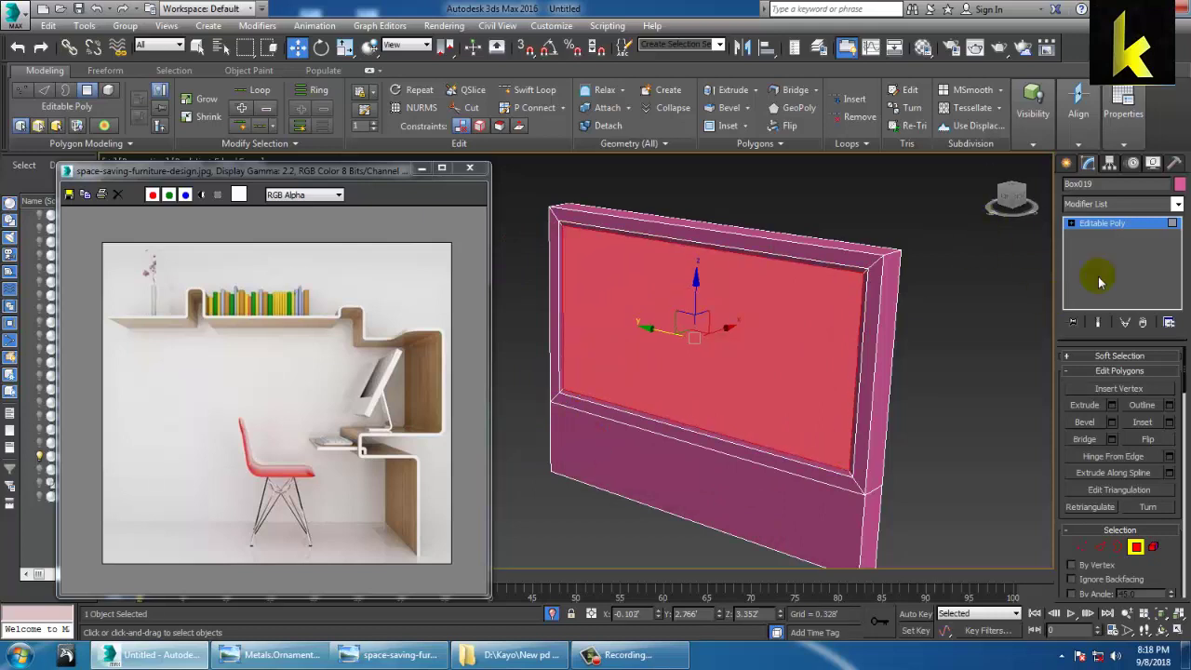
click(1118, 224)
scroll(767, 402, down, 5)
alt+middle_drag(767, 402, 724, 379)
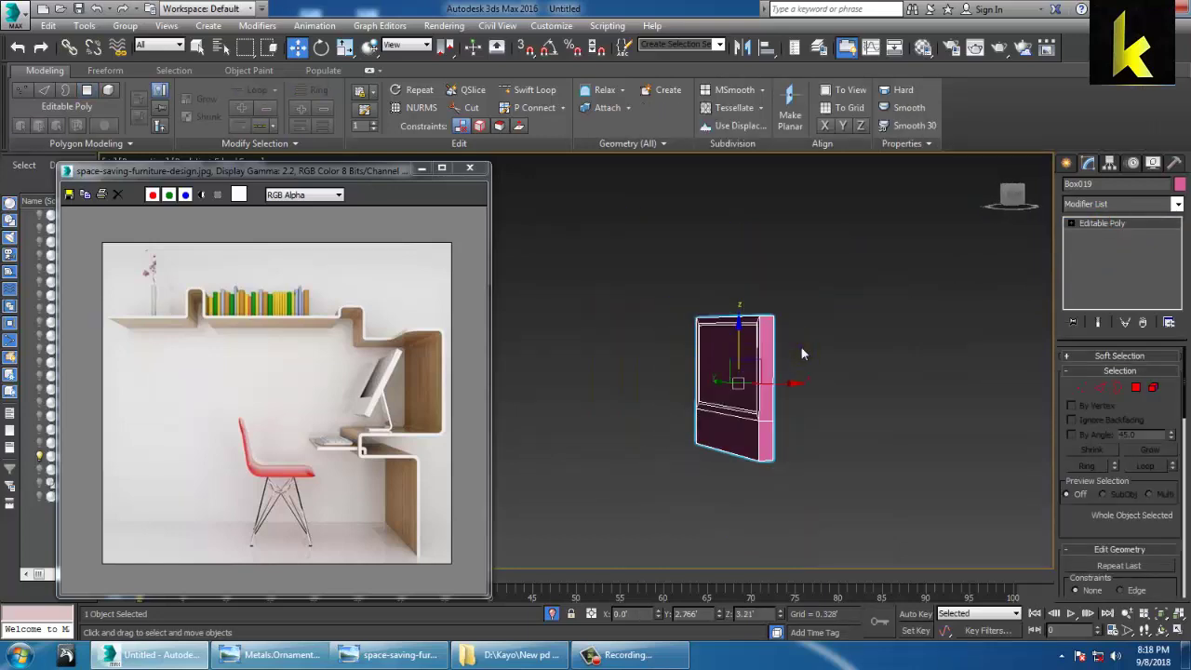
- End the isolation, move the monitor screen over to the stand in the front view and scale it up
right_click(797, 342)
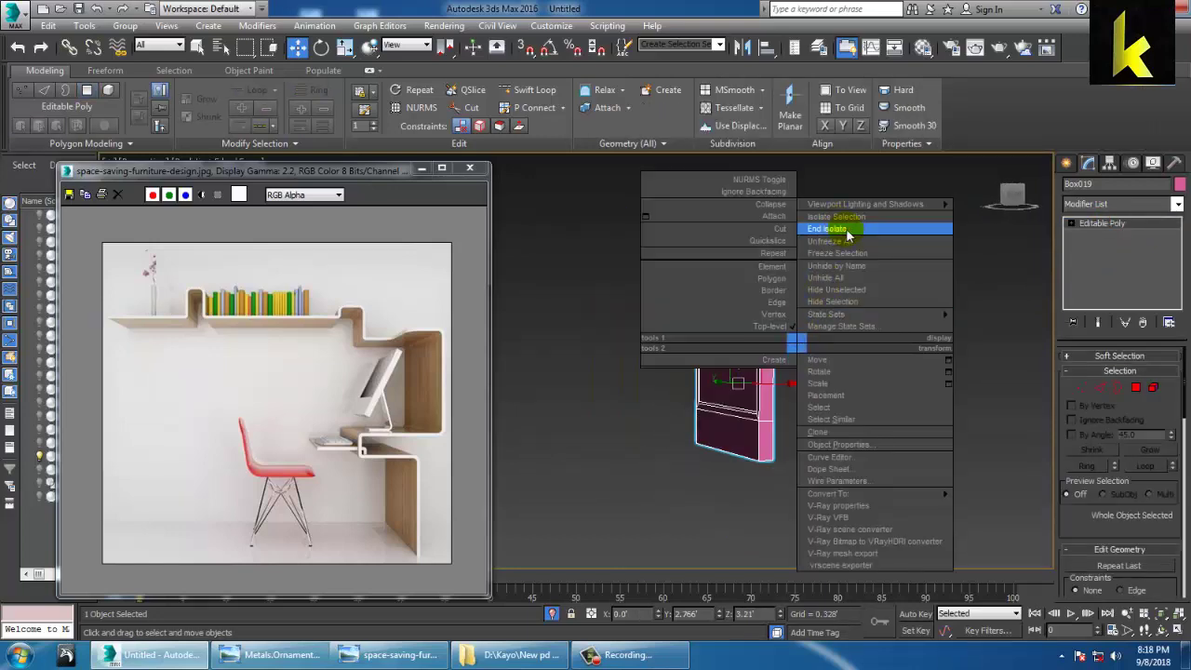
click(846, 230)
key(alt+w)
middle_drag(897, 232, 864, 226)
key(alt+w)
middle_drag(742, 271, 869, 287)
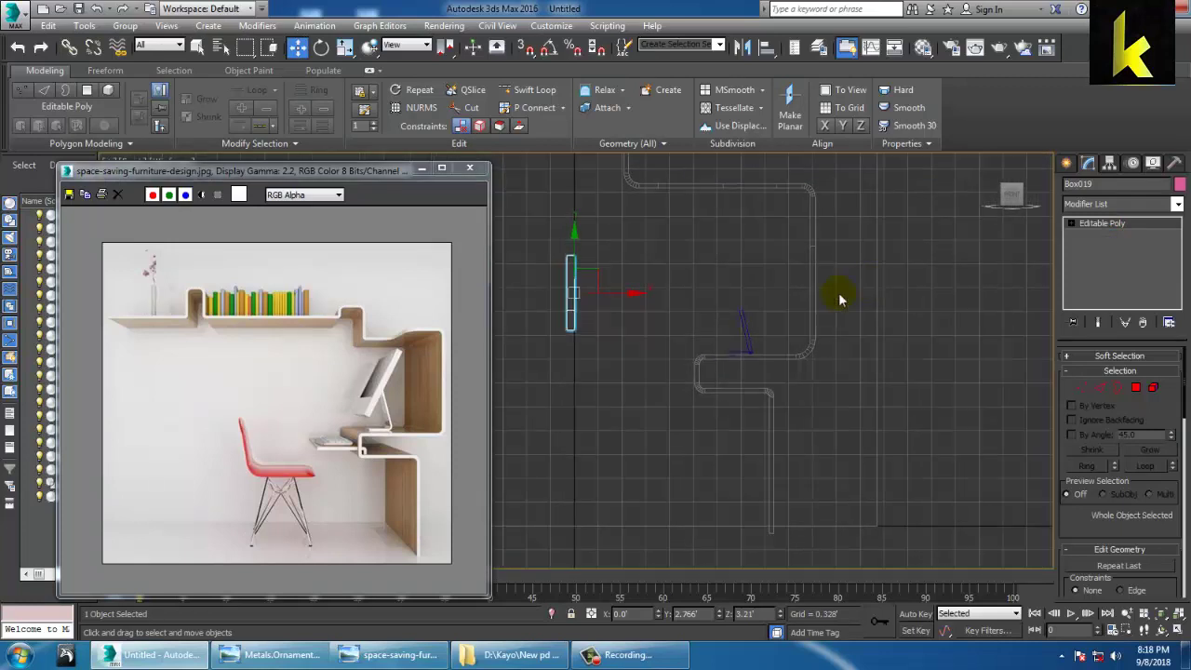
drag(627, 303, 723, 265)
key(e)
key(r)
- Scale up the monitor stand in the front view so its upright reaches higher behind the screen
ctrl+click(759, 352)
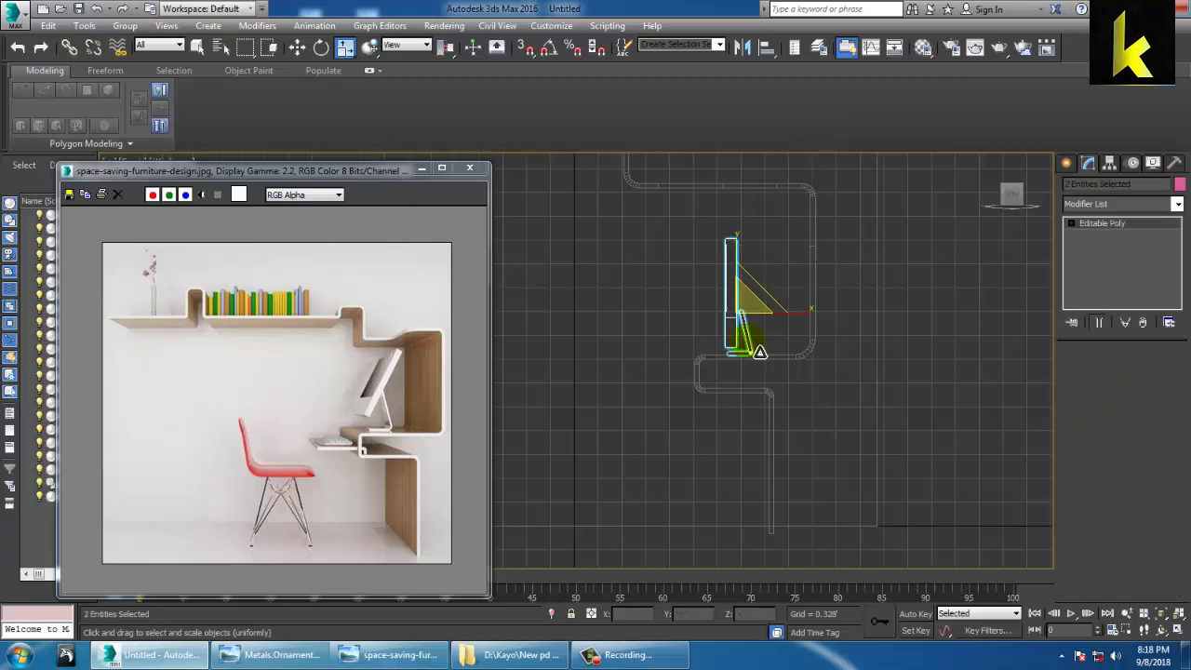
ctrl+click(762, 352)
drag(750, 317, 757, 256)
key(w)
- Tilt the monitor screen backward in the front view and position it against the stand at about X 2.379', Z 3.421'
click(732, 230)
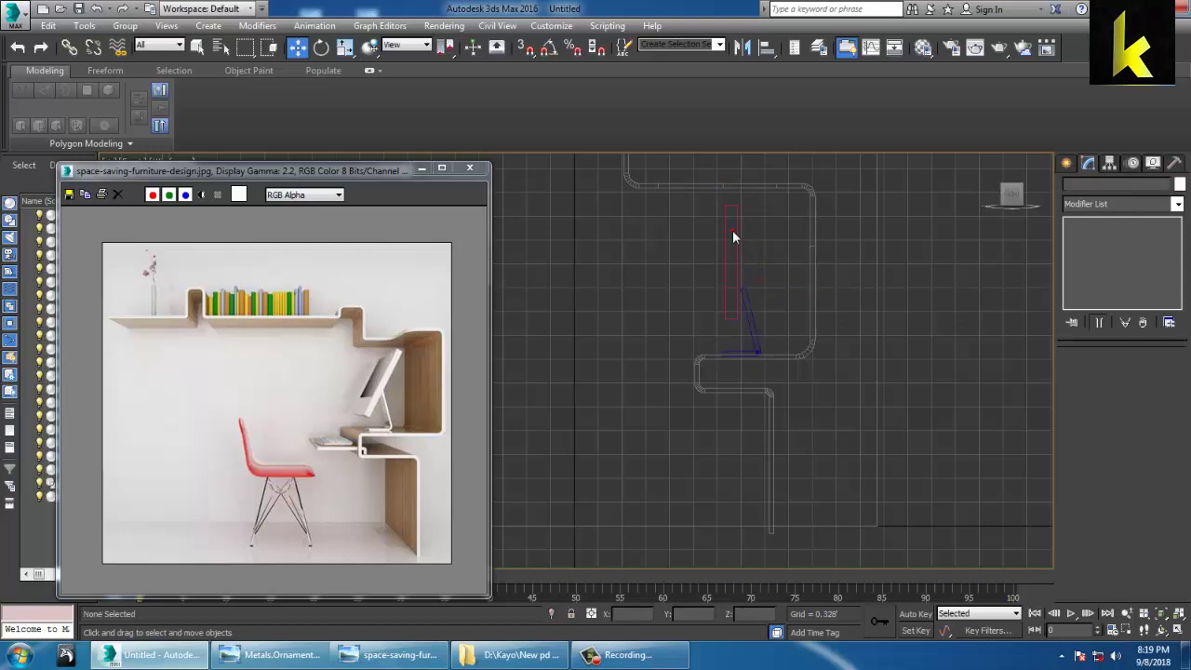
click(747, 252)
key(e)
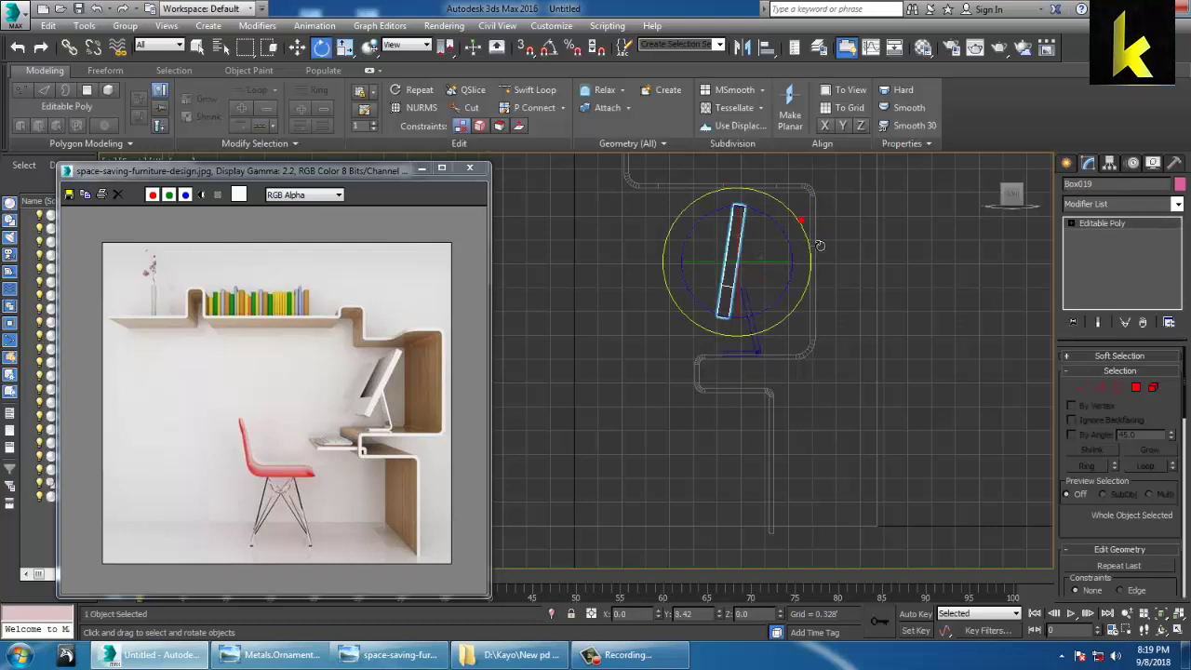
key(w)
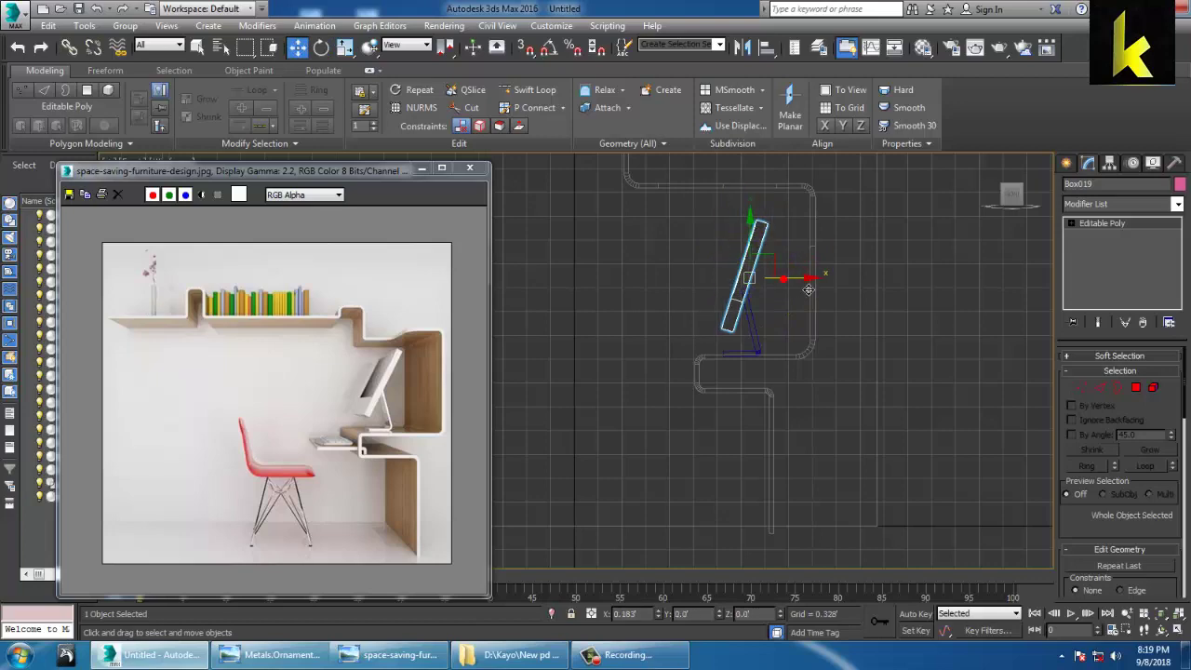
- In the perspective view, rescale the monitor screen to fit the desk niche and scale the stand to about 90% along Y
key(alt+w)
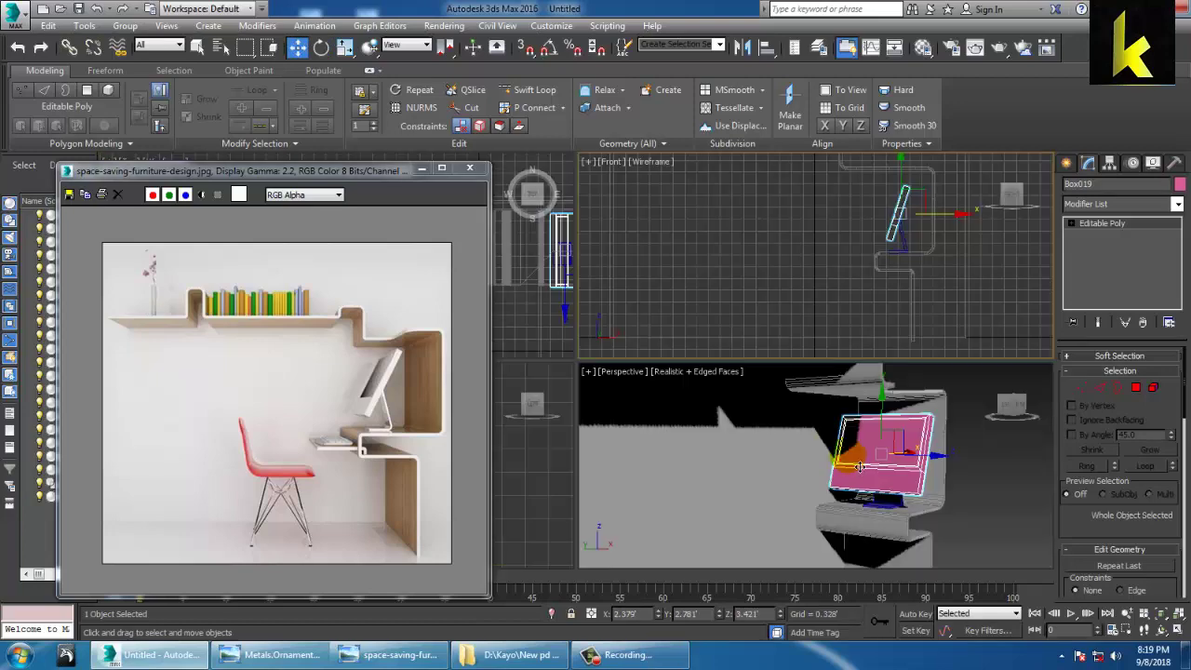
right_click(721, 417)
key(alt+w)
mouse_move(829, 446)
alt+middle_down()
mouse_move(869, 448)
mouse_move(839, 445)
alt+middle_up()
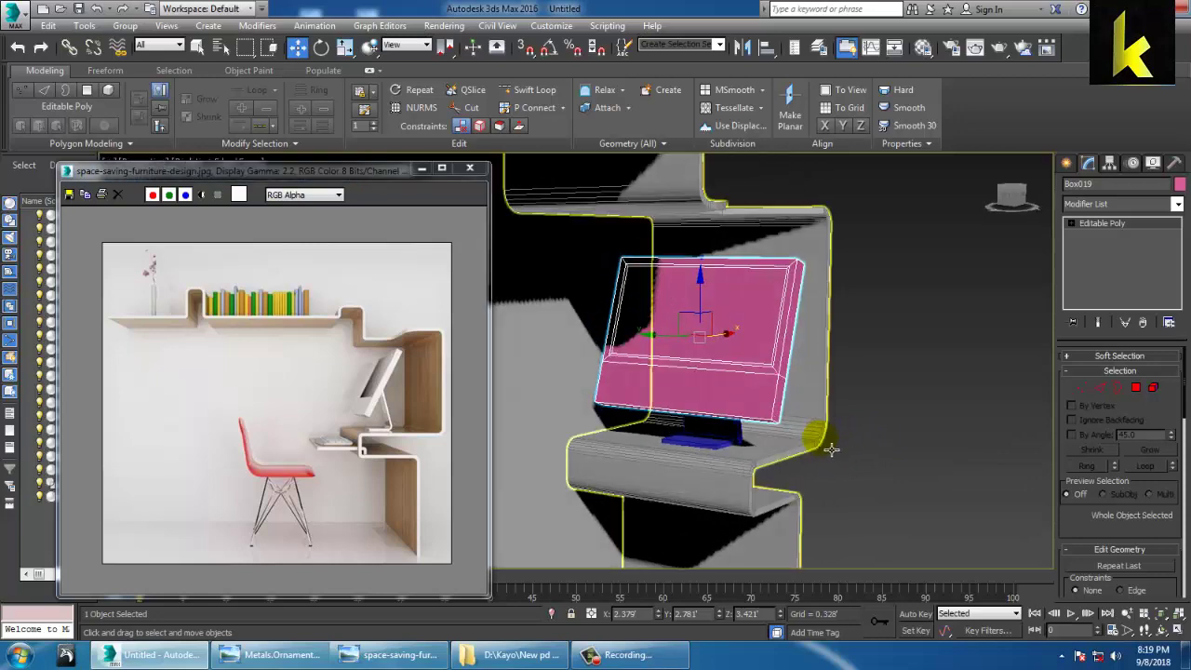
key(r)
drag(714, 342, 726, 356)
alt+middle_drag(730, 361, 848, 387)
click(737, 433)
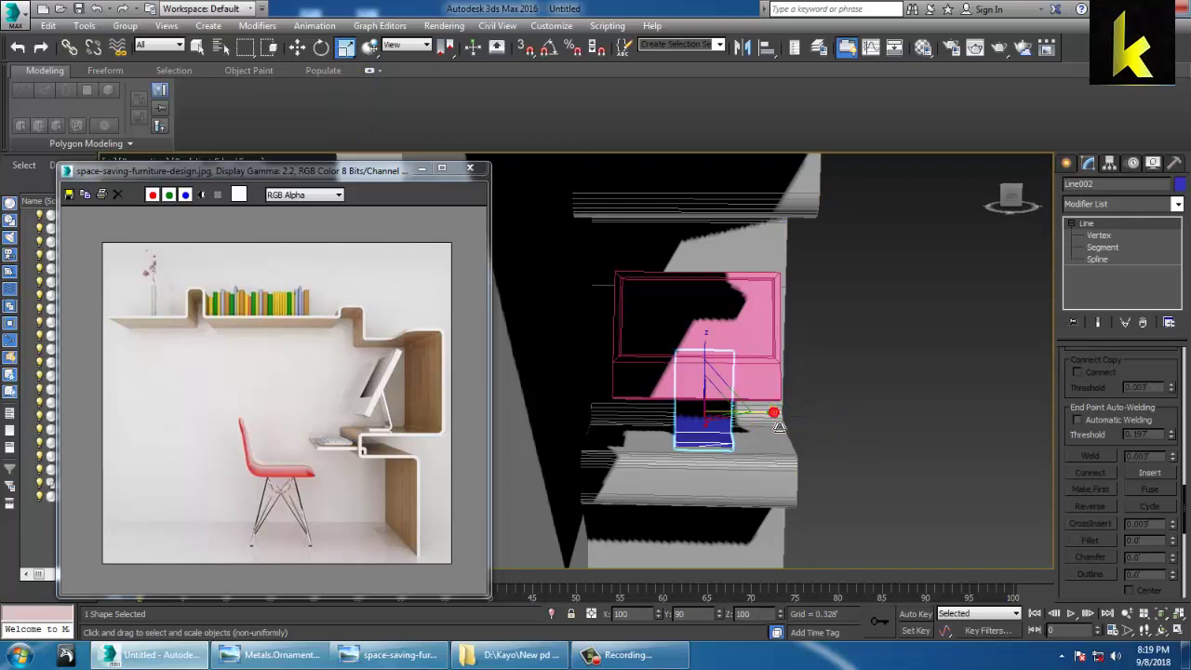
alt+middle_drag(777, 426, 686, 435)
key(w)
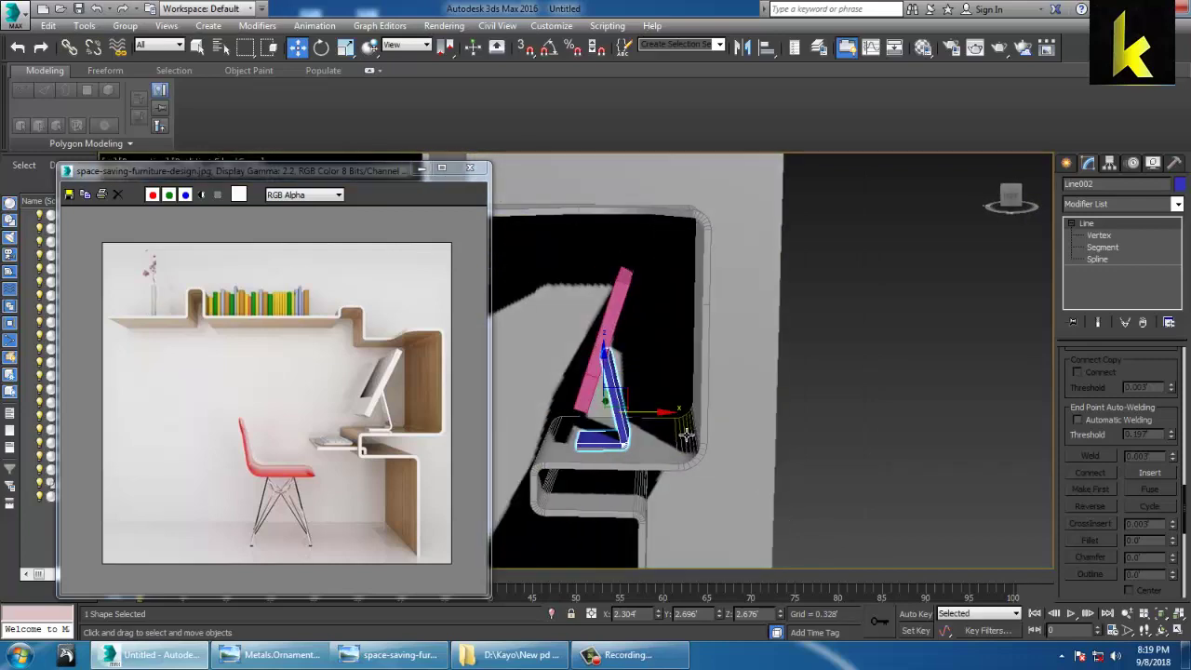
- Select all objects in the scene, assign them one light grey object color, and clear the selection
key(ctrl+a)
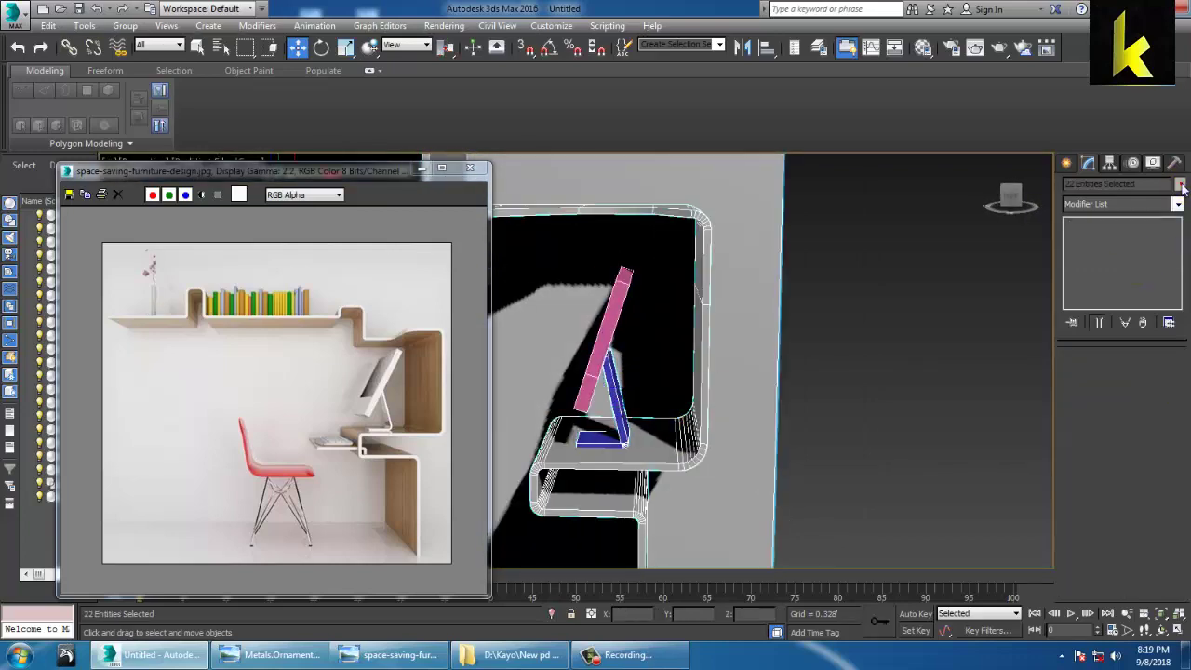
click(1180, 184)
click(676, 408)
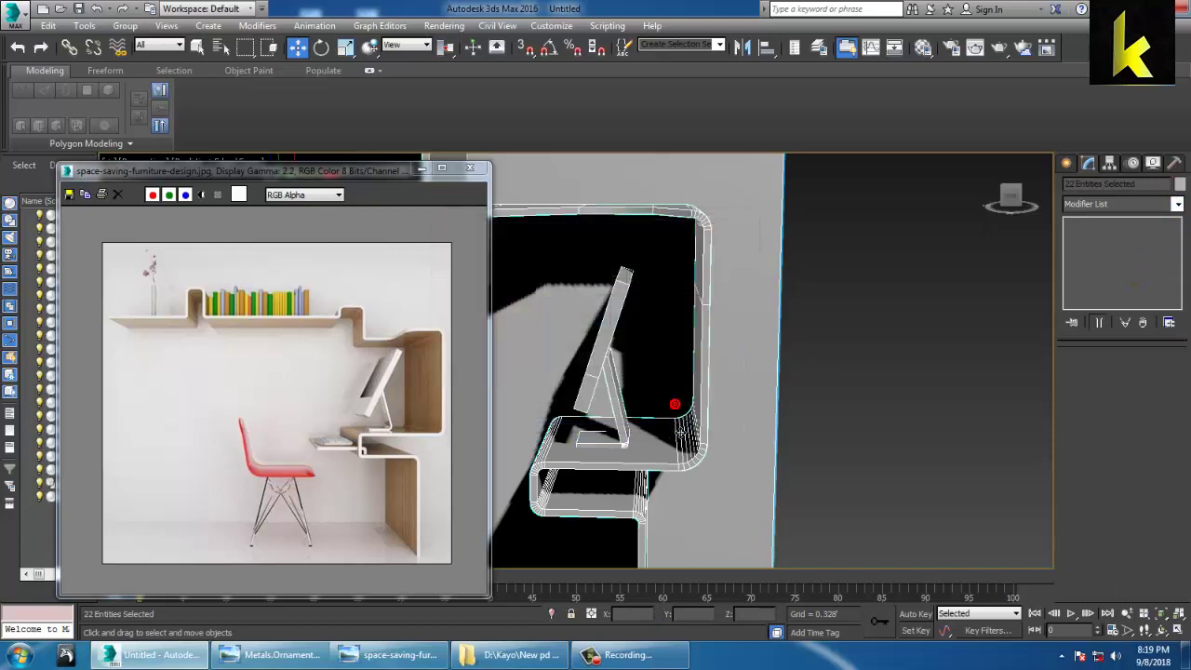
scroll(685, 408, down, 6)
alt+middle_drag(685, 408, 902, 447)
click(785, 377)
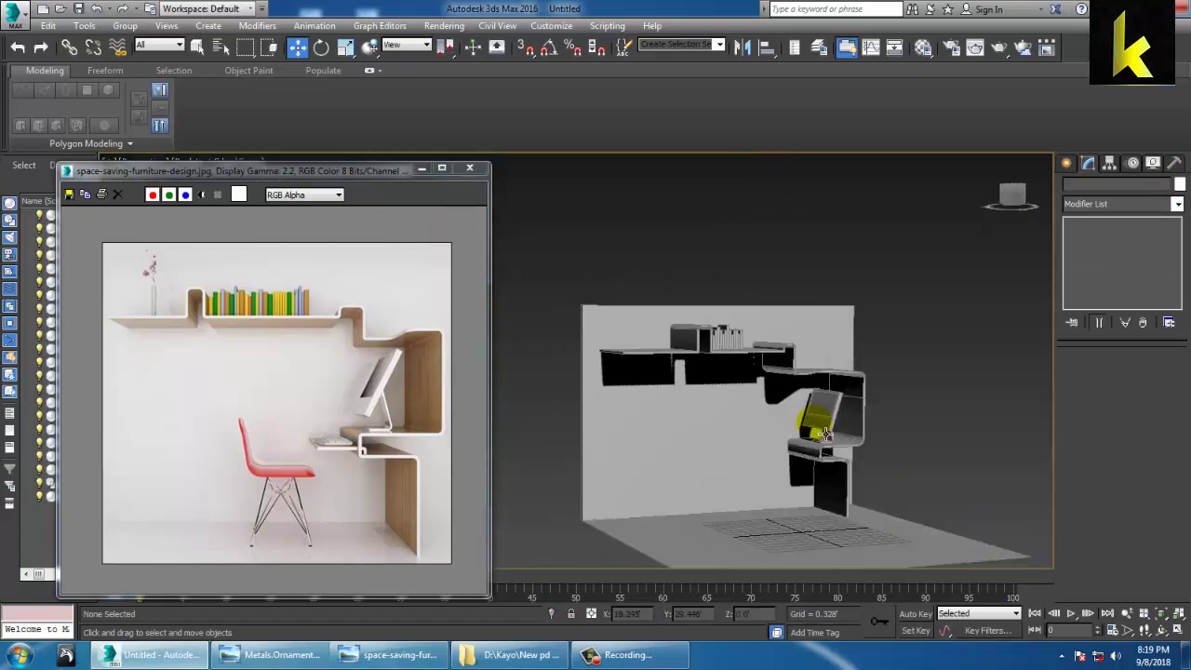